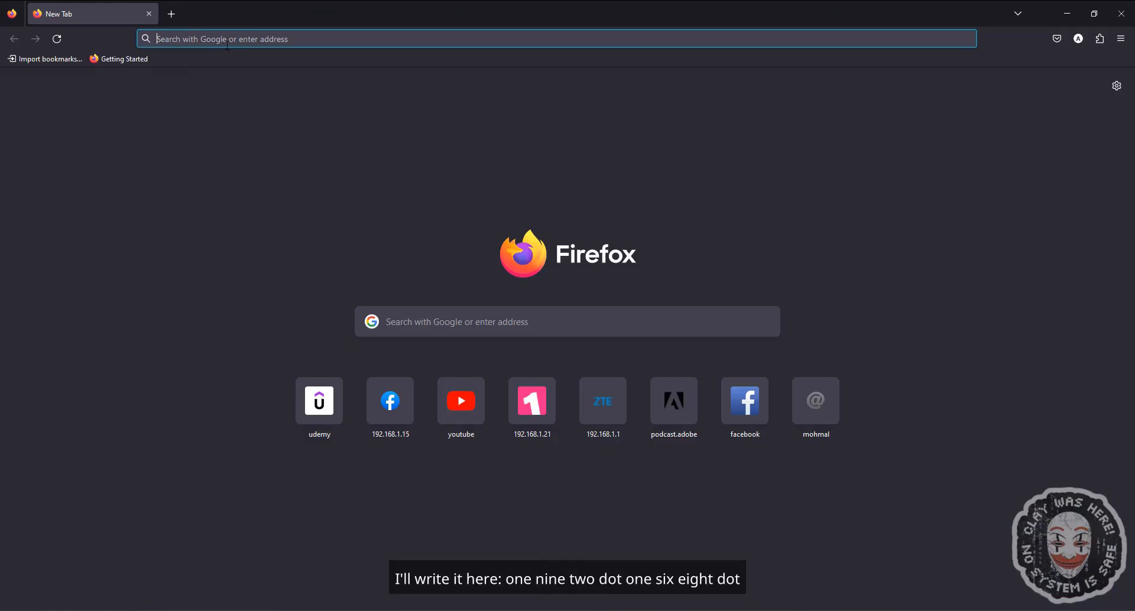
- Open the router's admin page at 192.168.1.1 in the browser
text(192.168.1.22:8834/)
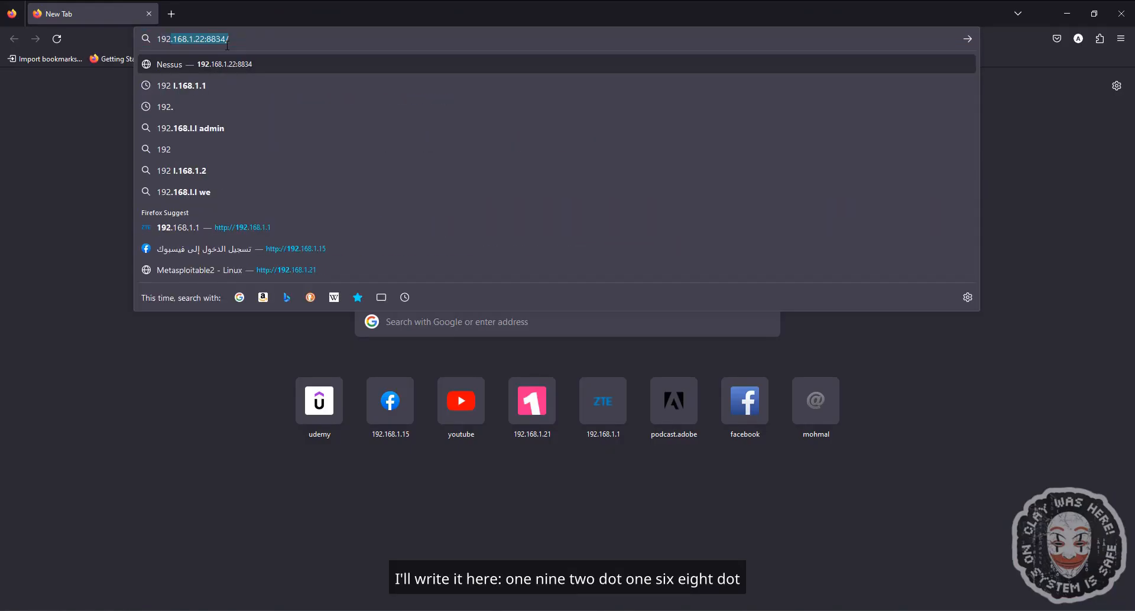
key(Right)
key(BackSpace)
key(BackSpace)
key(BackSpace)
key(BackSpace)
key(BackSpace)
key(BackSpace)
key(BackSpace)
key(BackSpace)
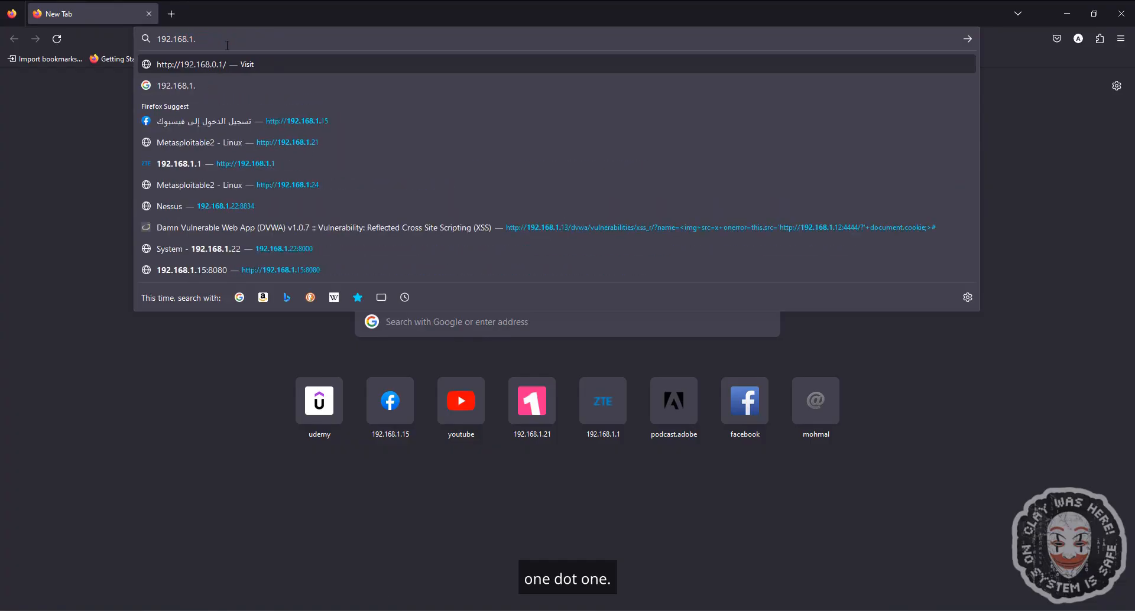
text(1)
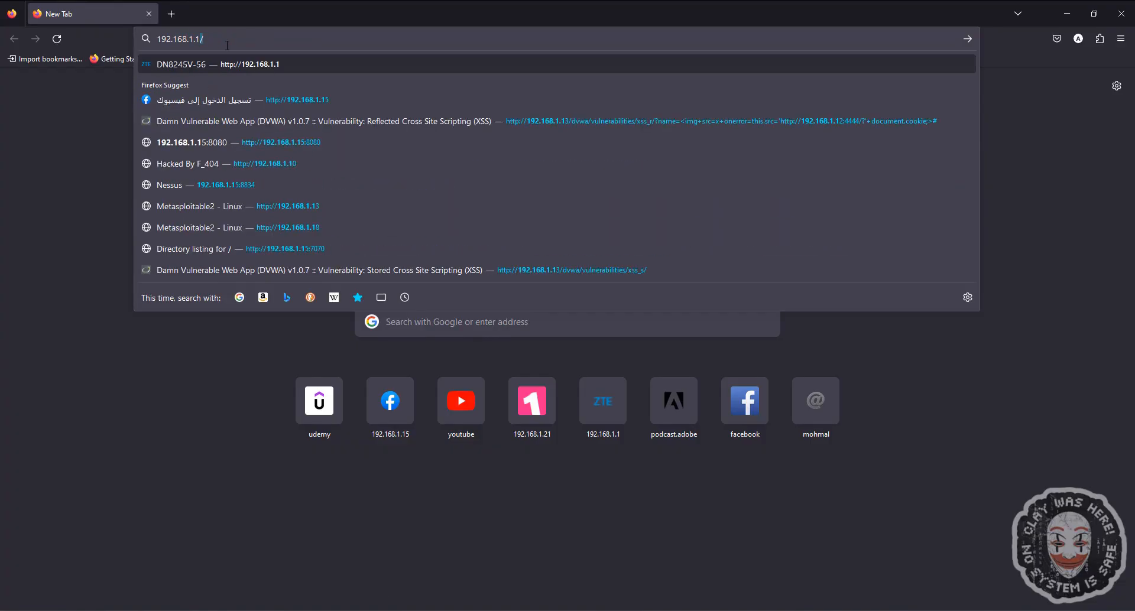
key(Return)
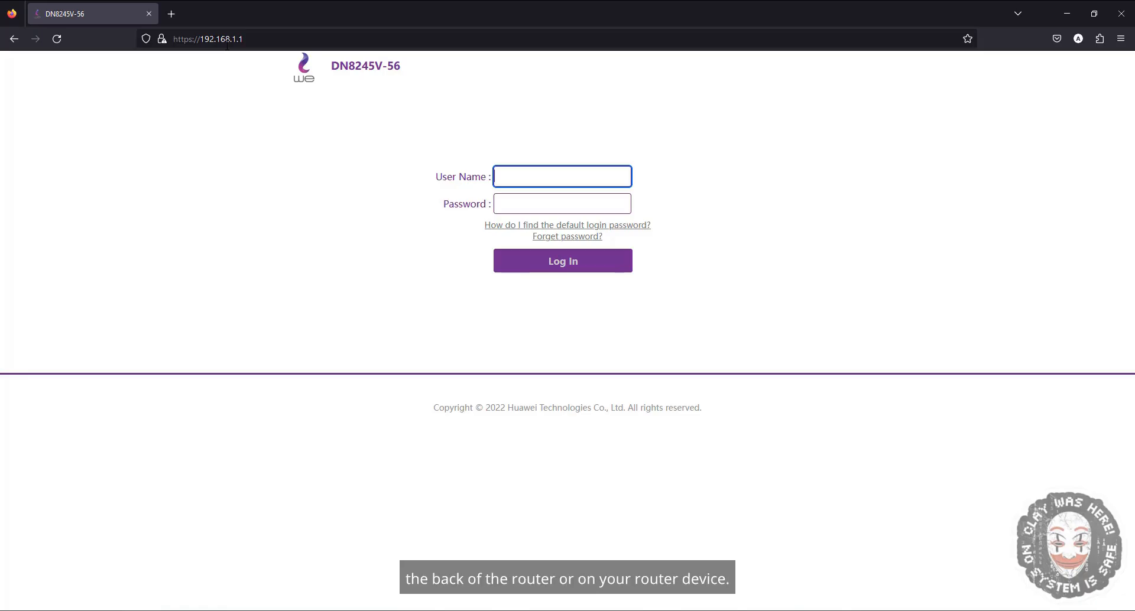
- Enter the user name admin and type the router's login password
text(admin)
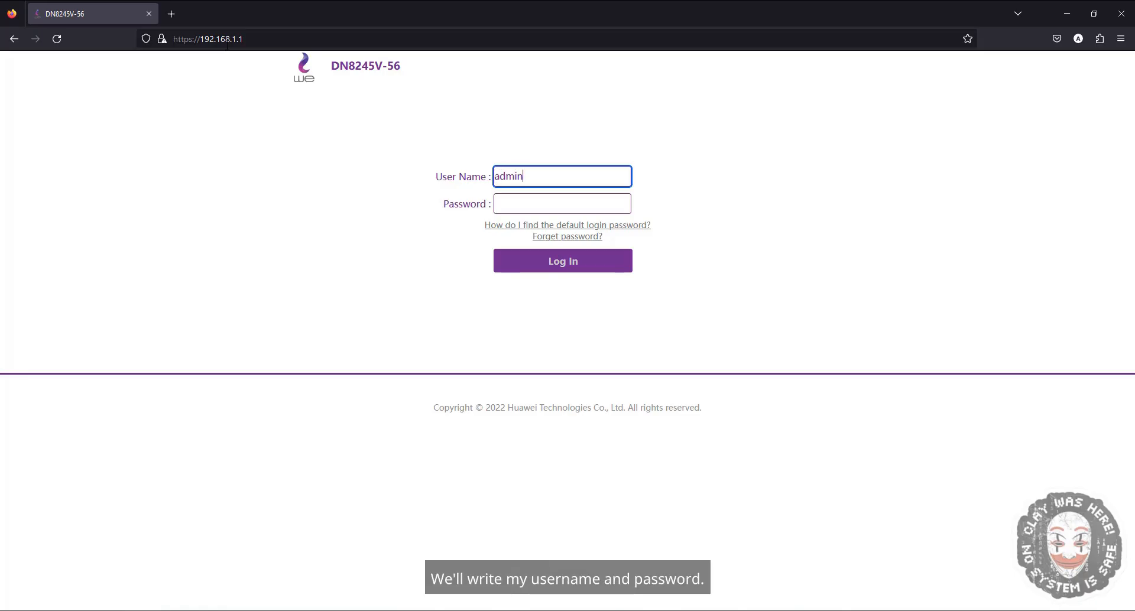
click(520, 203)
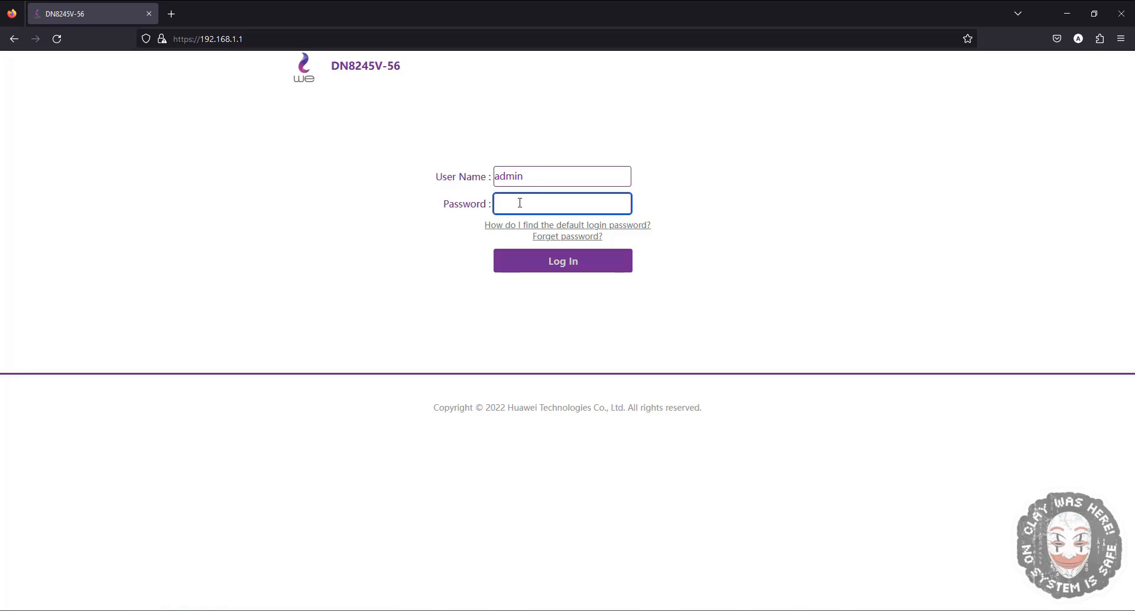
text(a)
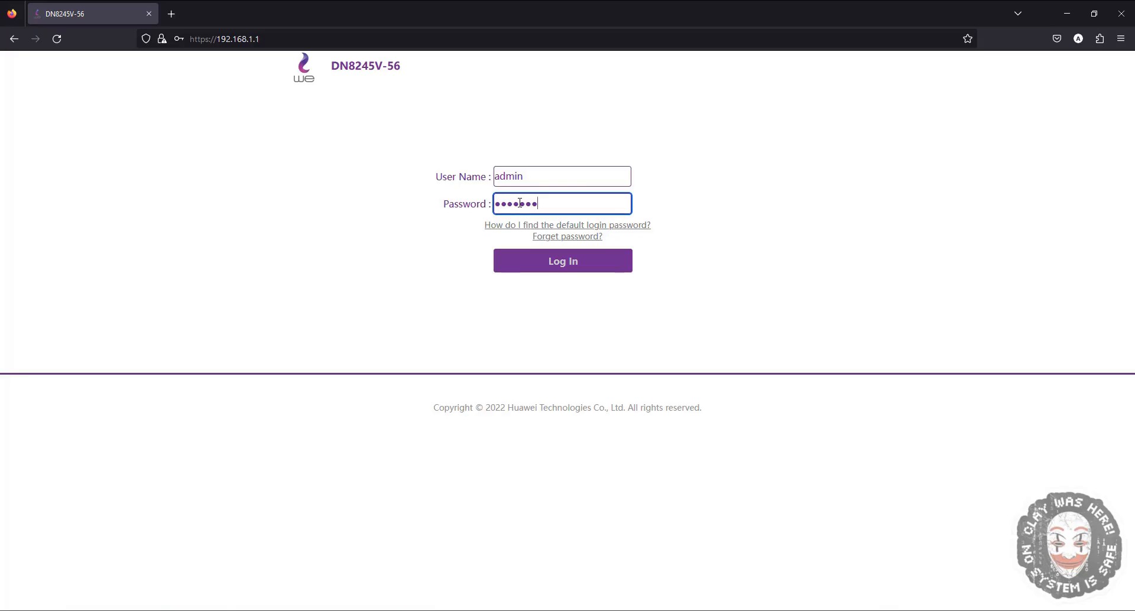
- Submit the login form and decline saving the login in the browser
key(Return)
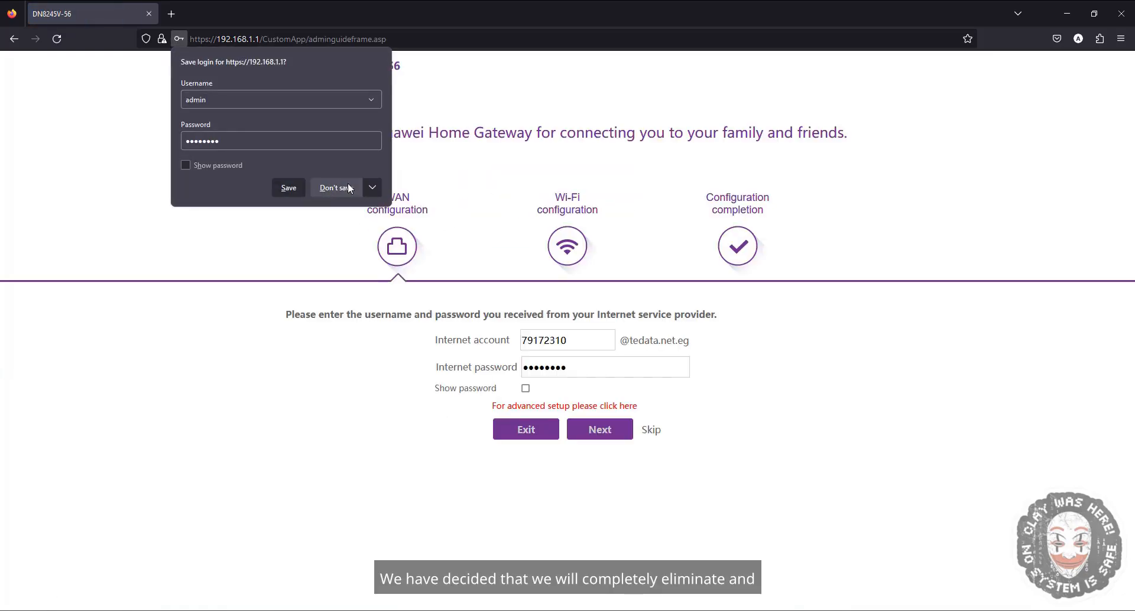
click(276, 188)
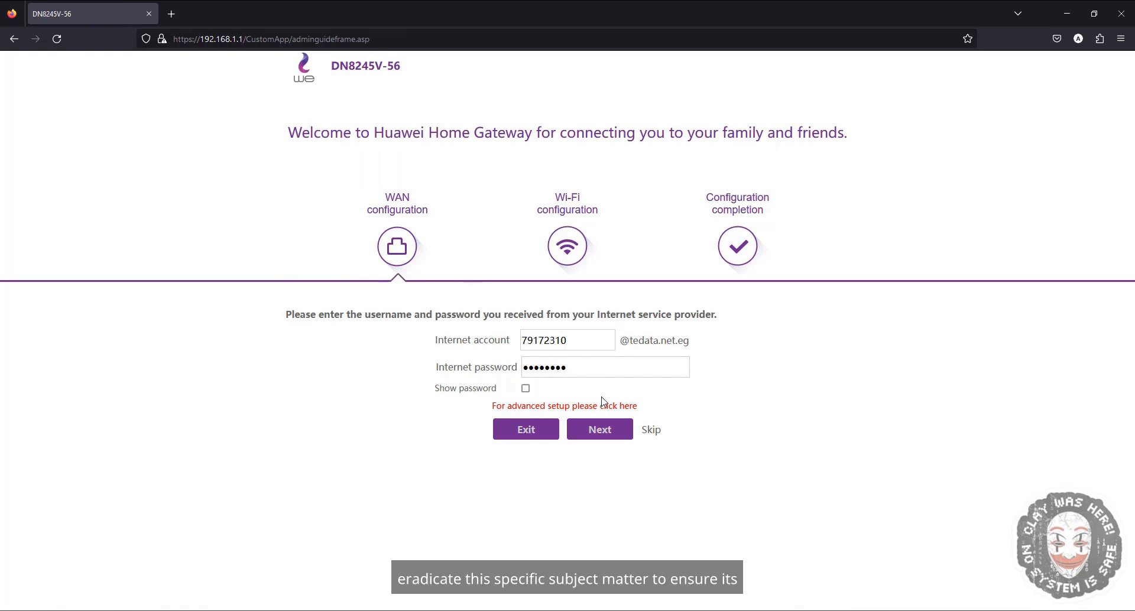
- Skip the WAN and Wi-Fi configuration steps of the setup wizard, declining saving the login, and return to the home page
click(648, 429)
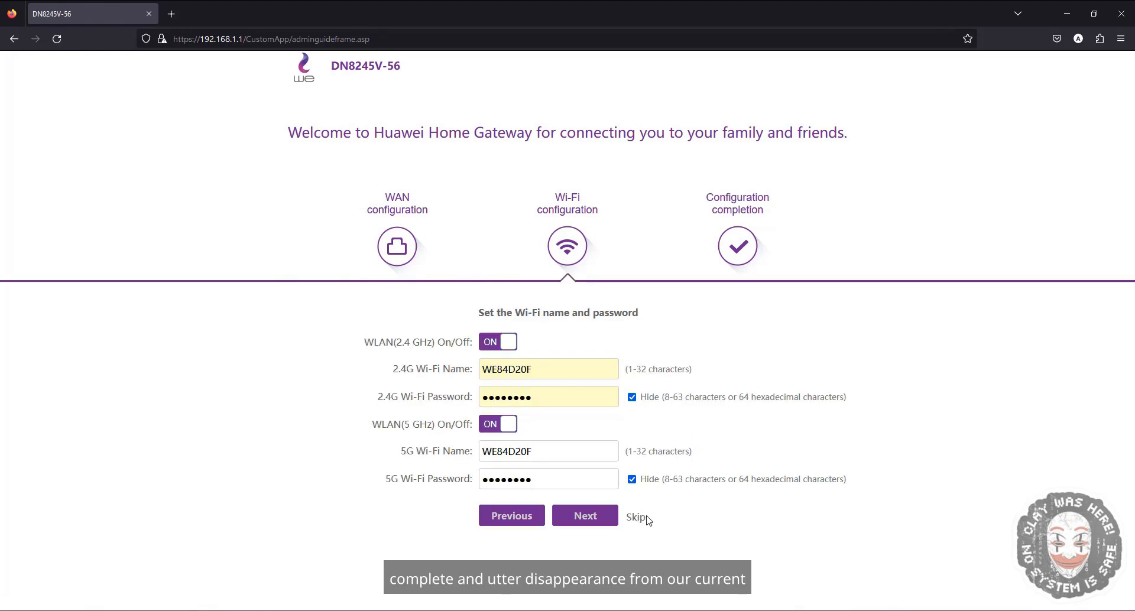
click(645, 520)
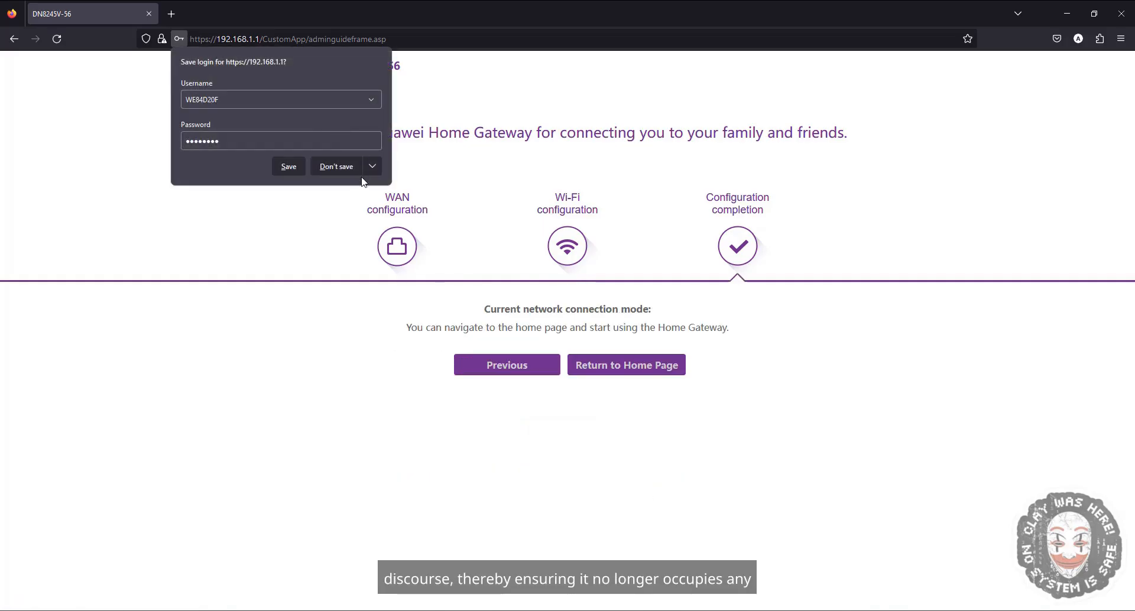
click(334, 166)
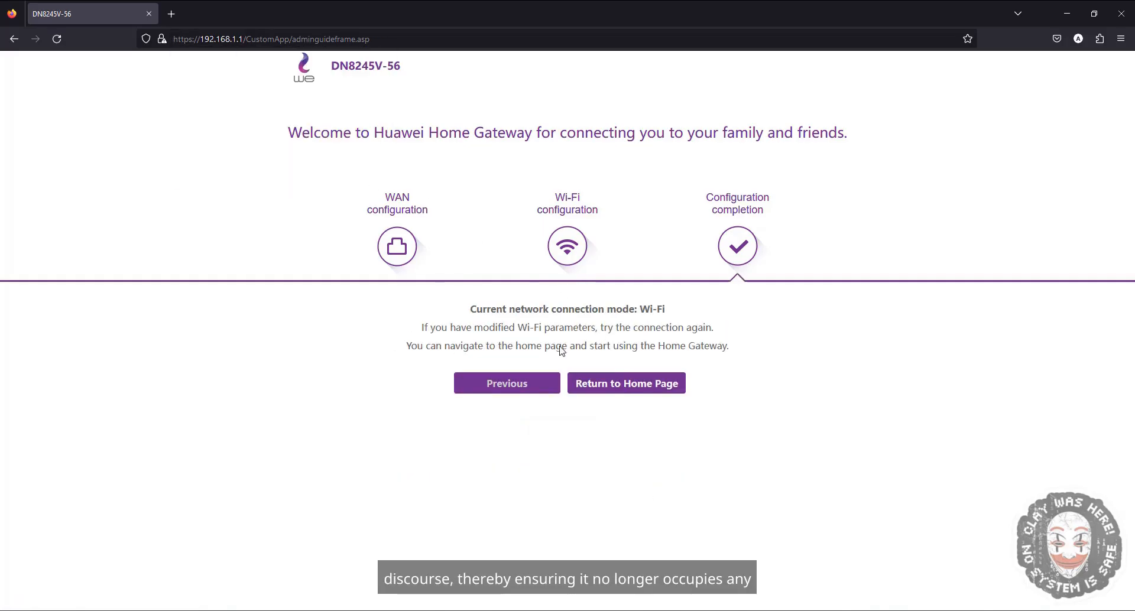
click(639, 384)
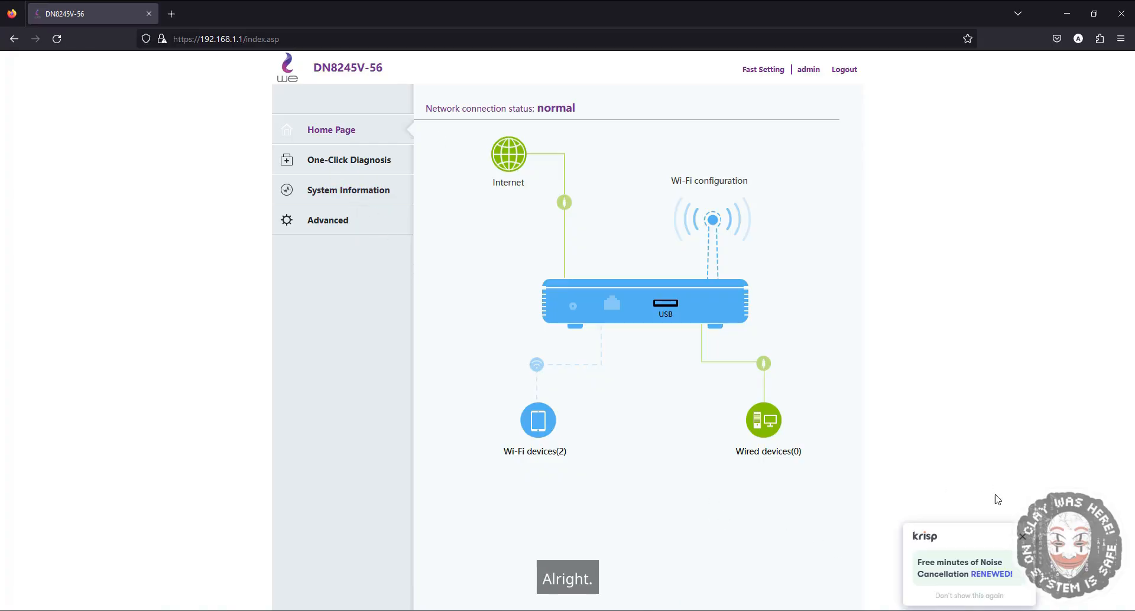
- Dismiss the Krisp notification, open a new browser tab, and enter ROUTER in the address bar
click(1023, 538)
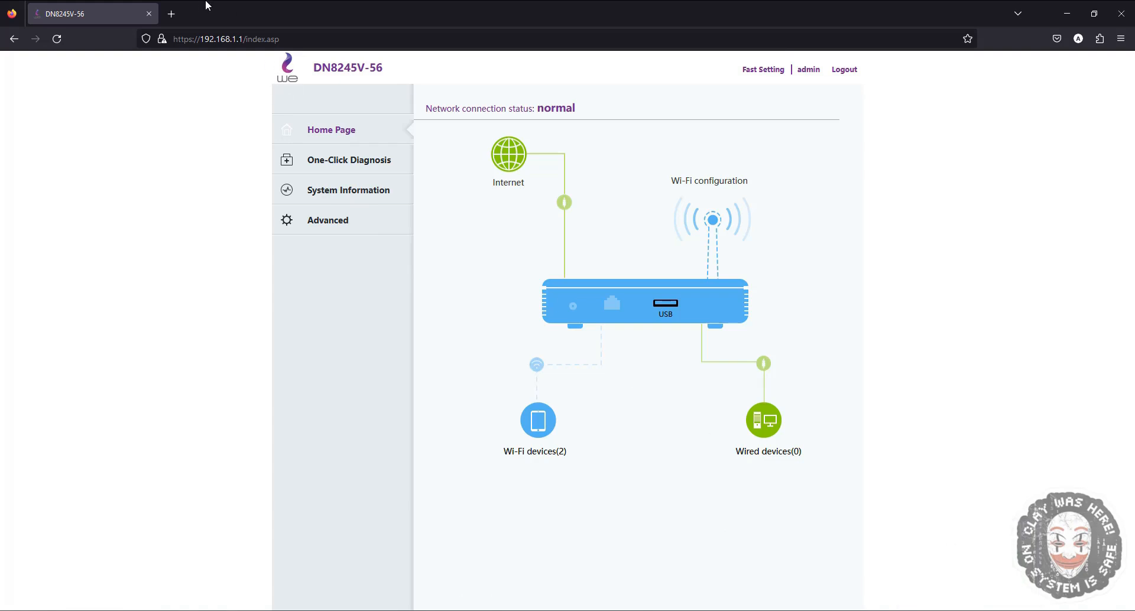
click(171, 14)
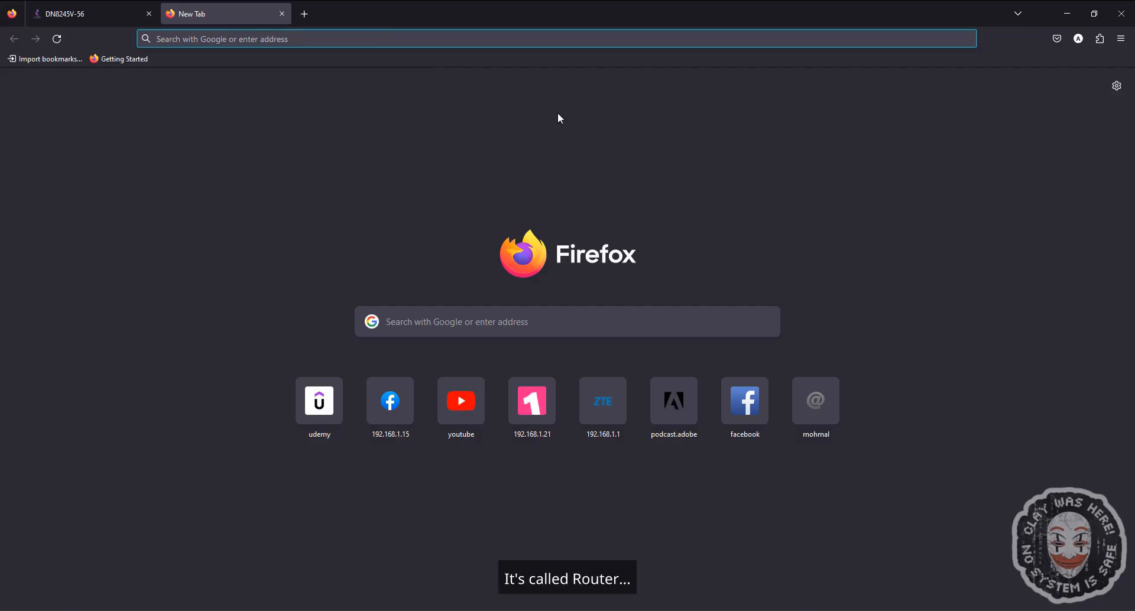
text(ROUTE)
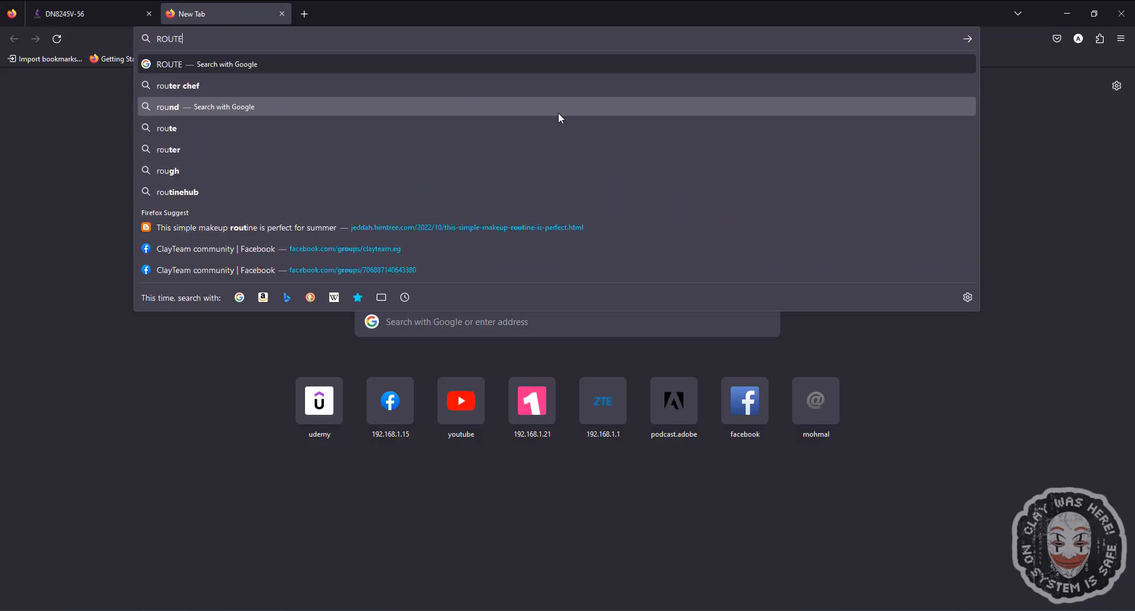
text(R)
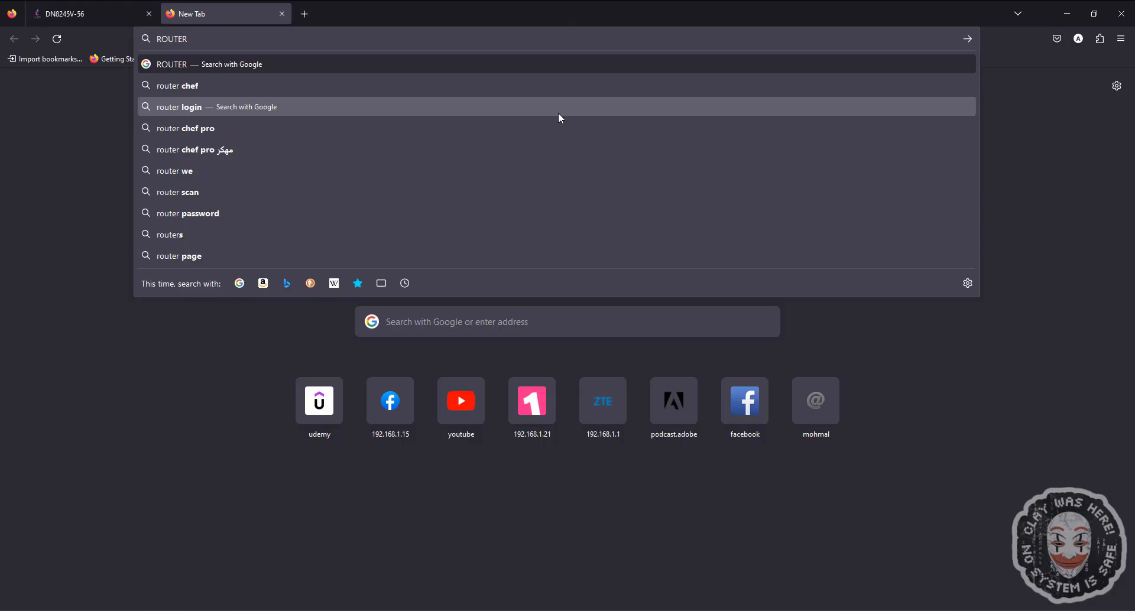
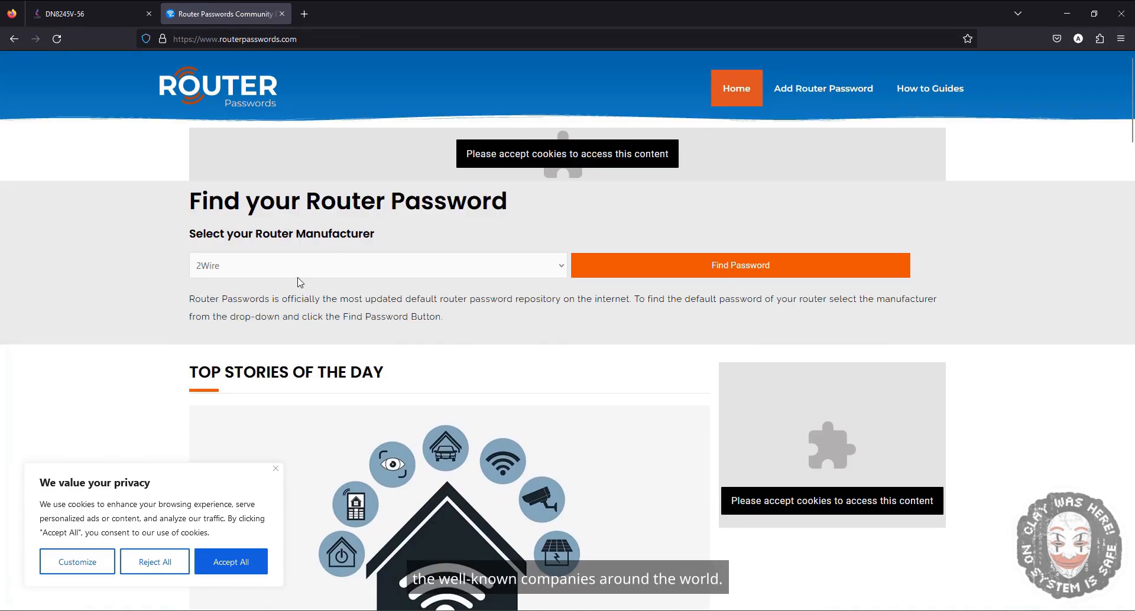
- Look up the default router credentials for the manufacturer cyberguard on the password site and select the listed default password
click(297, 275)
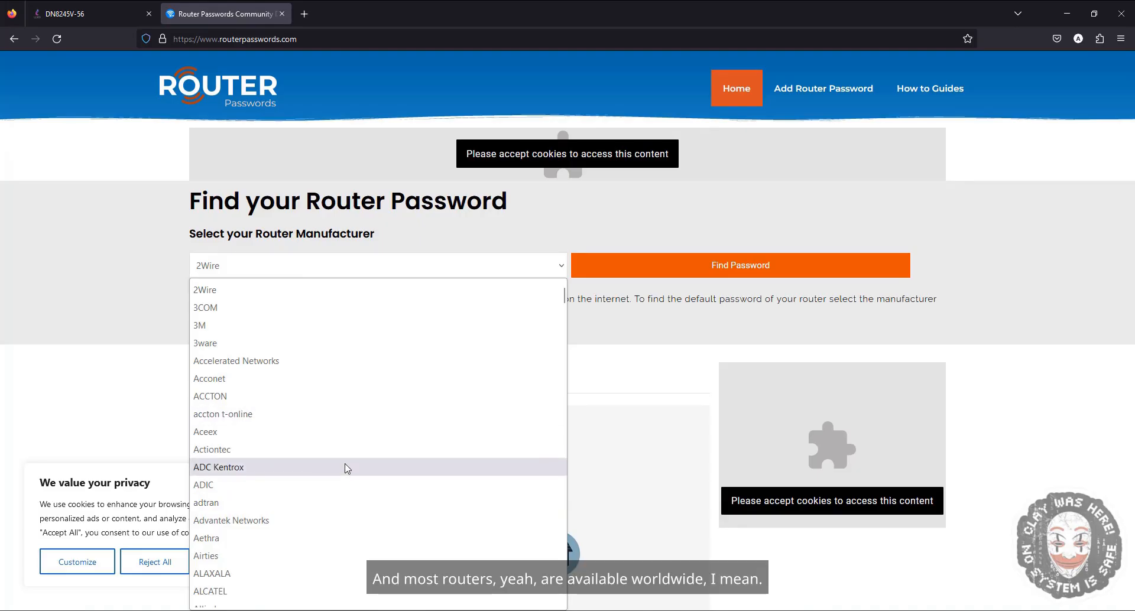
scroll(290, 468, down, 10)
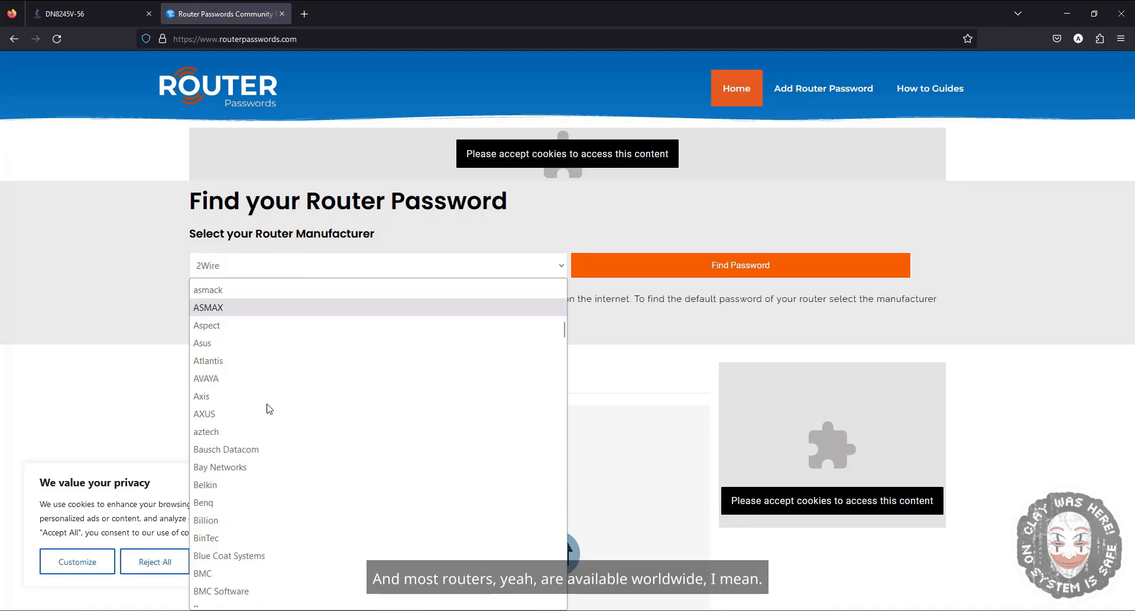
scroll(293, 362, down, 4)
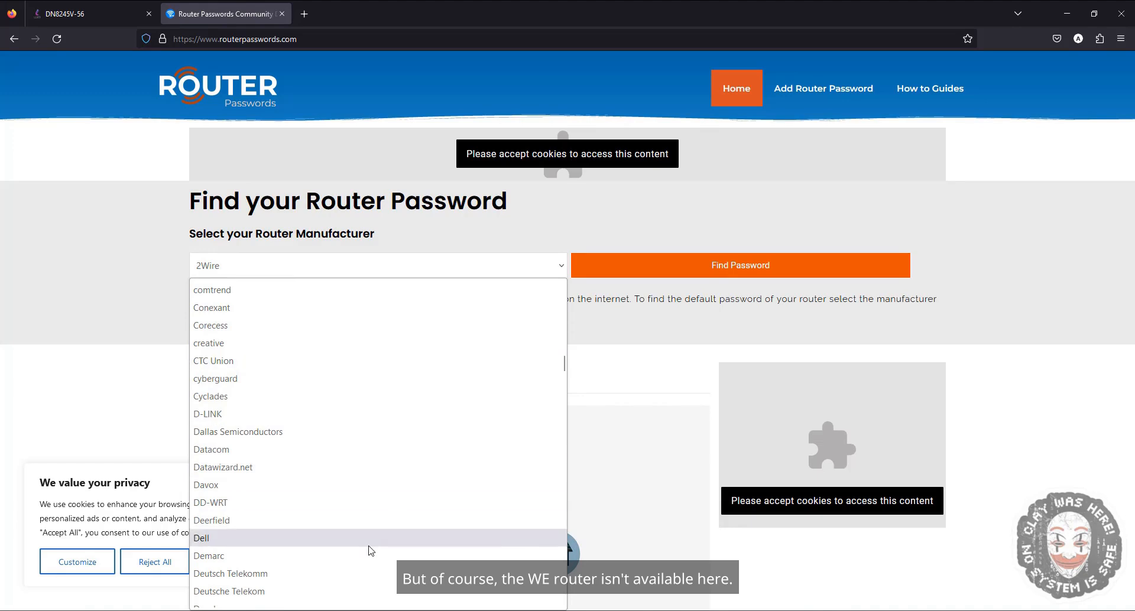
click(266, 379)
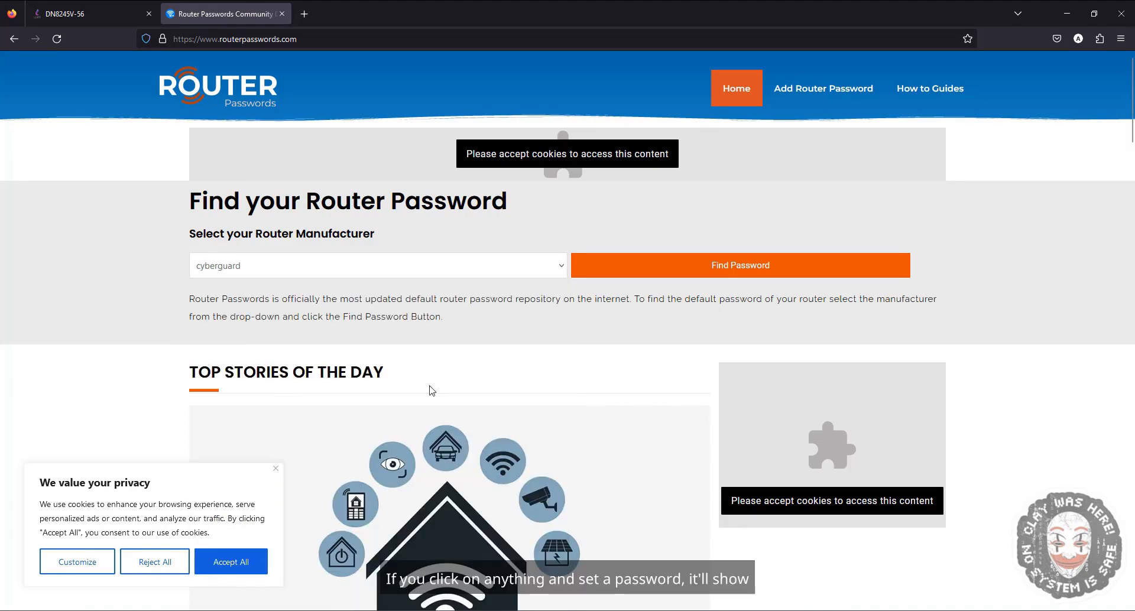
click(687, 272)
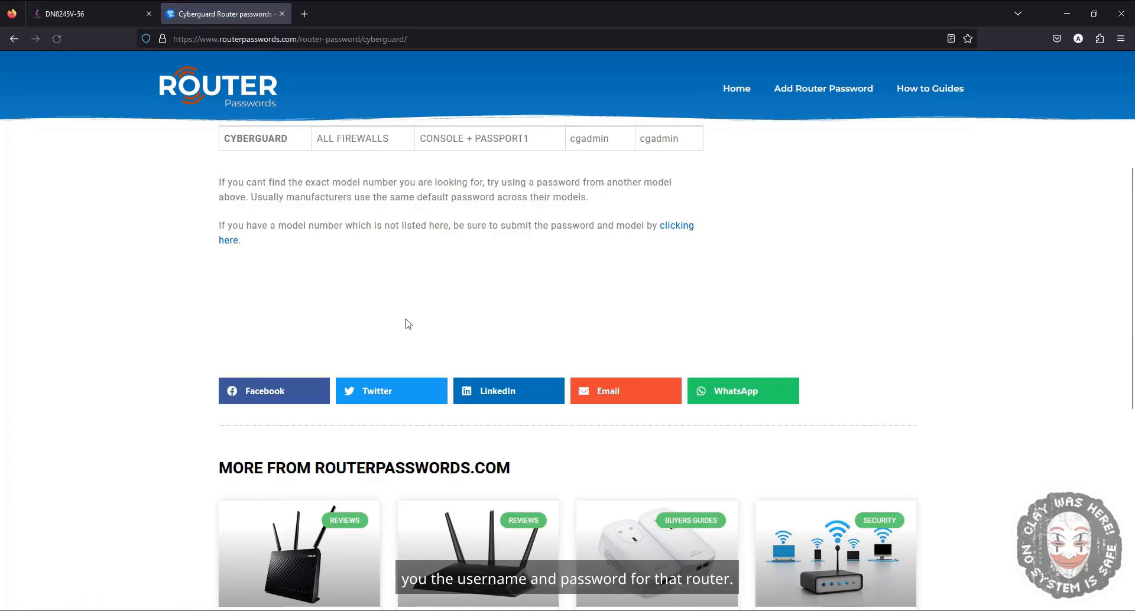
double_click(657, 315)
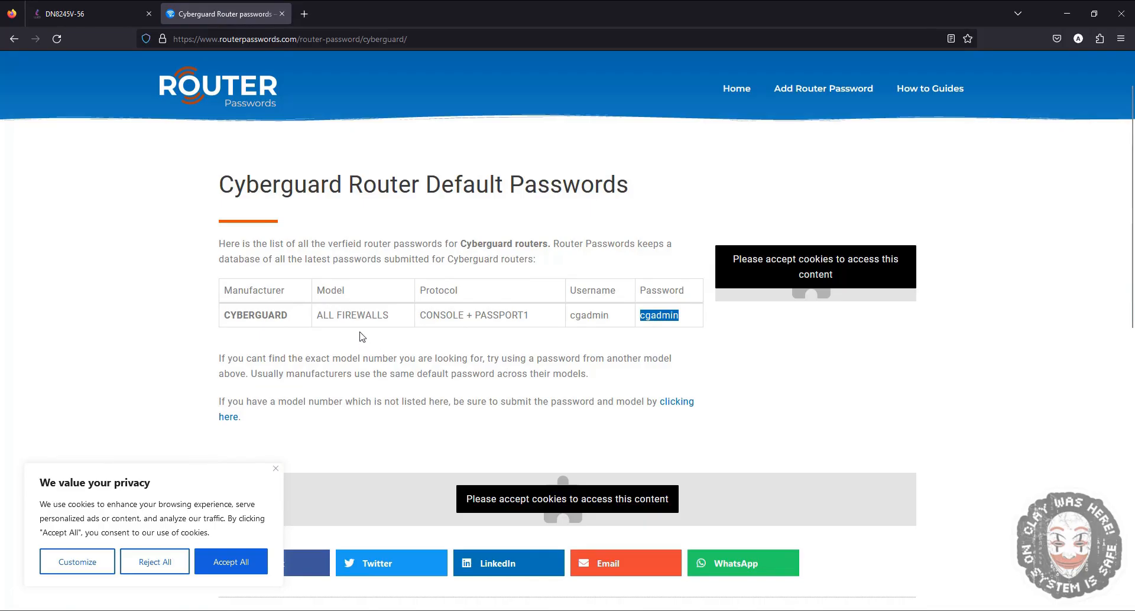
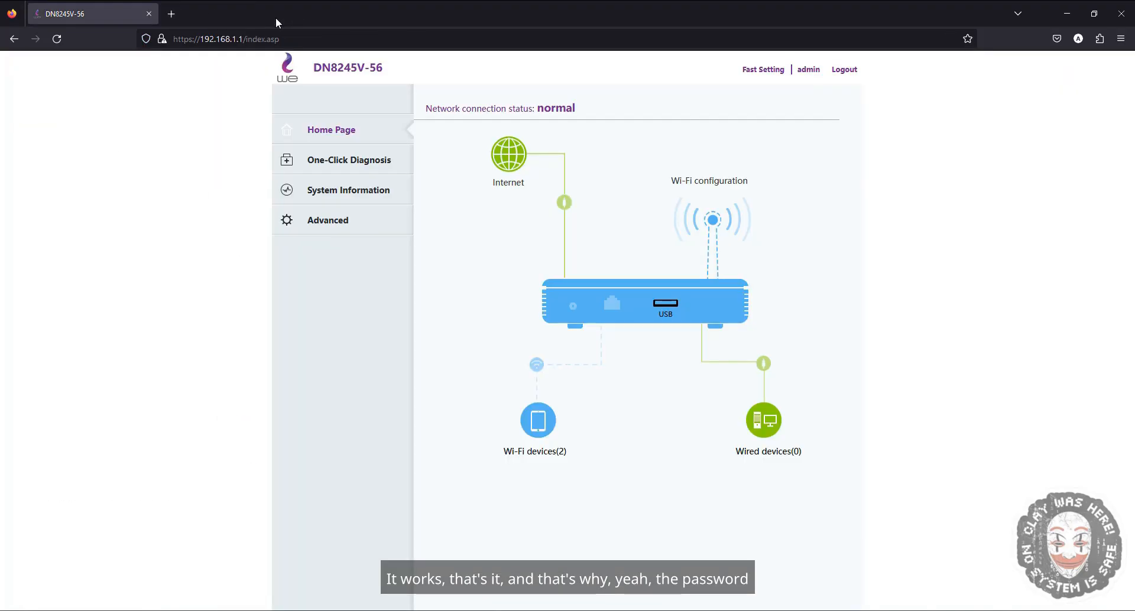
click(282, 13)
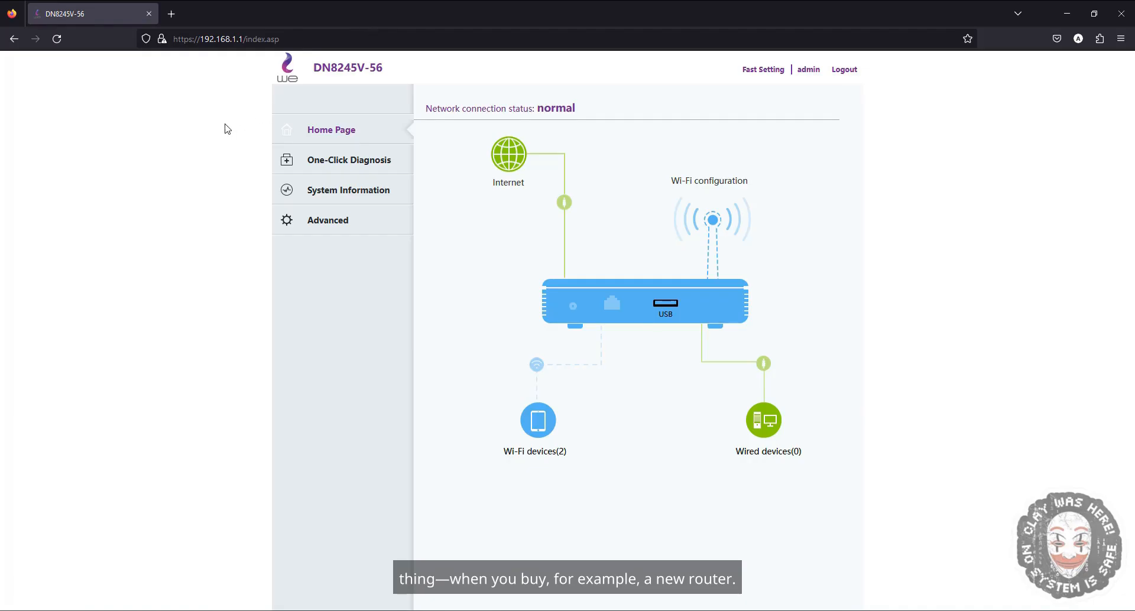
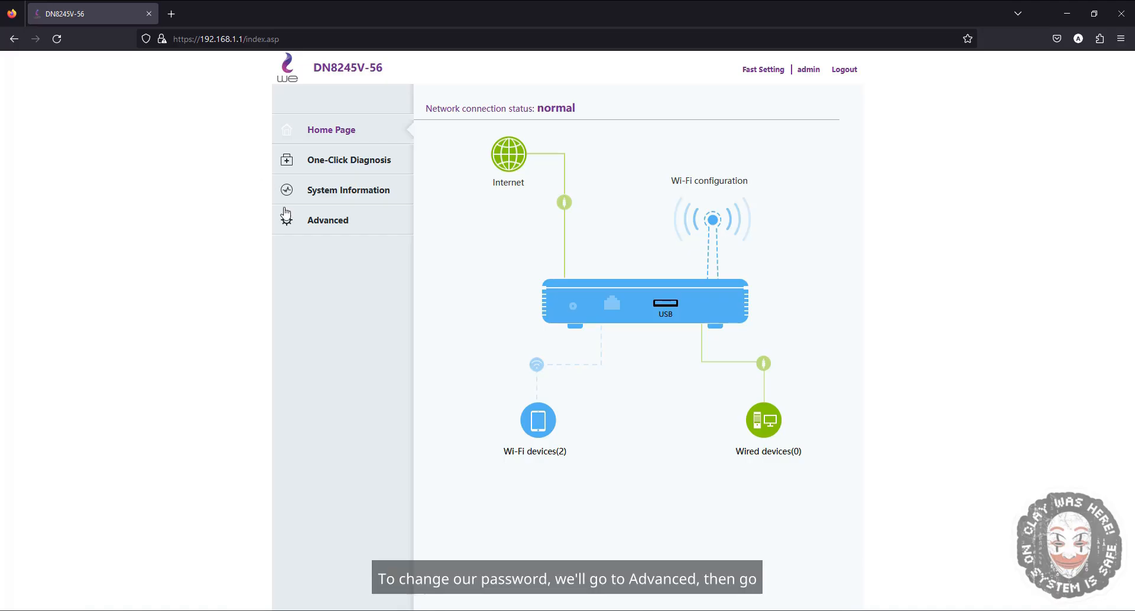
- Open the Account Management page under Advanced system management and examine the Change Password fields
click(298, 224)
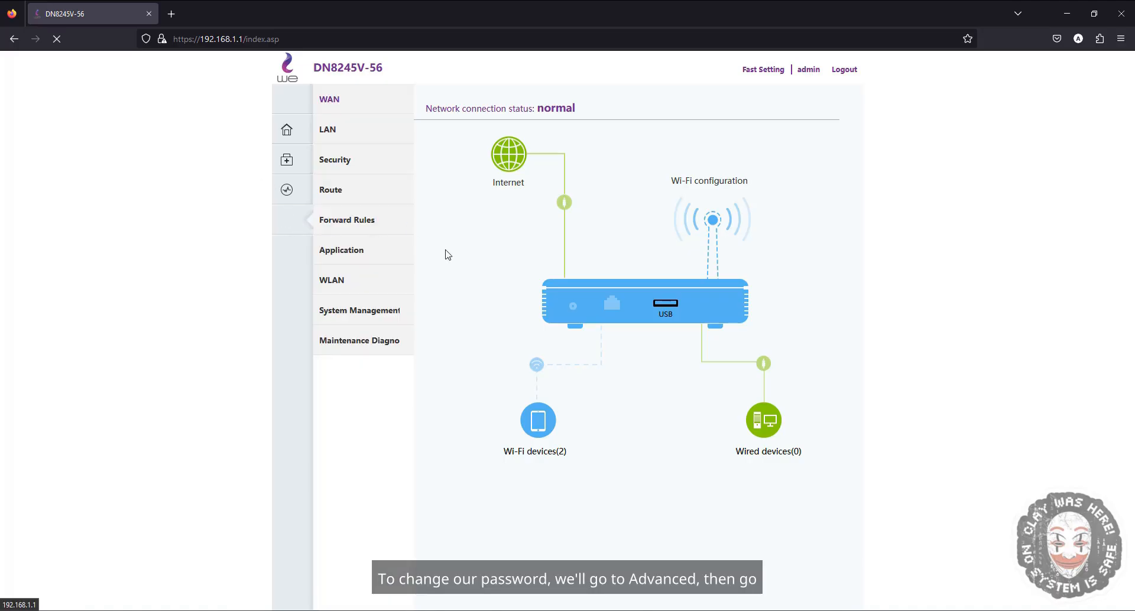
click(358, 310)
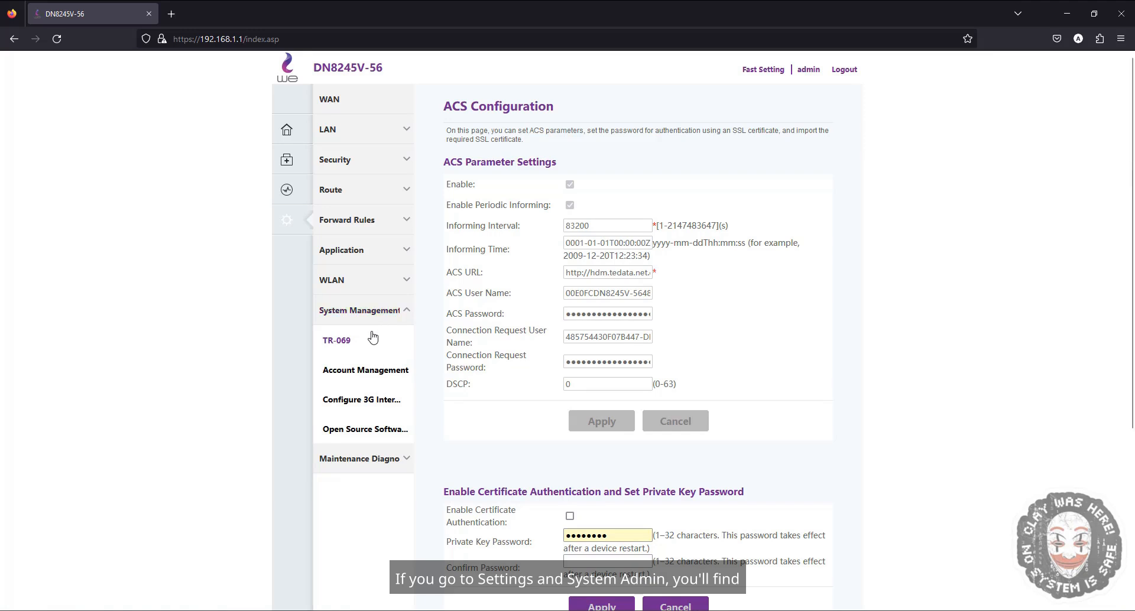
click(391, 373)
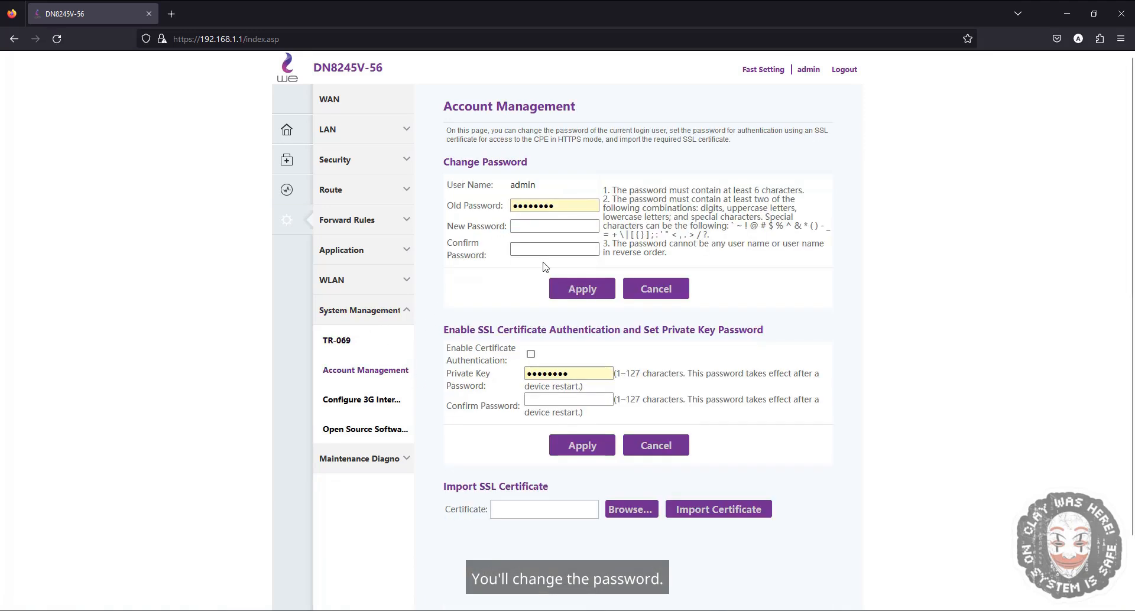
double_click(489, 206)
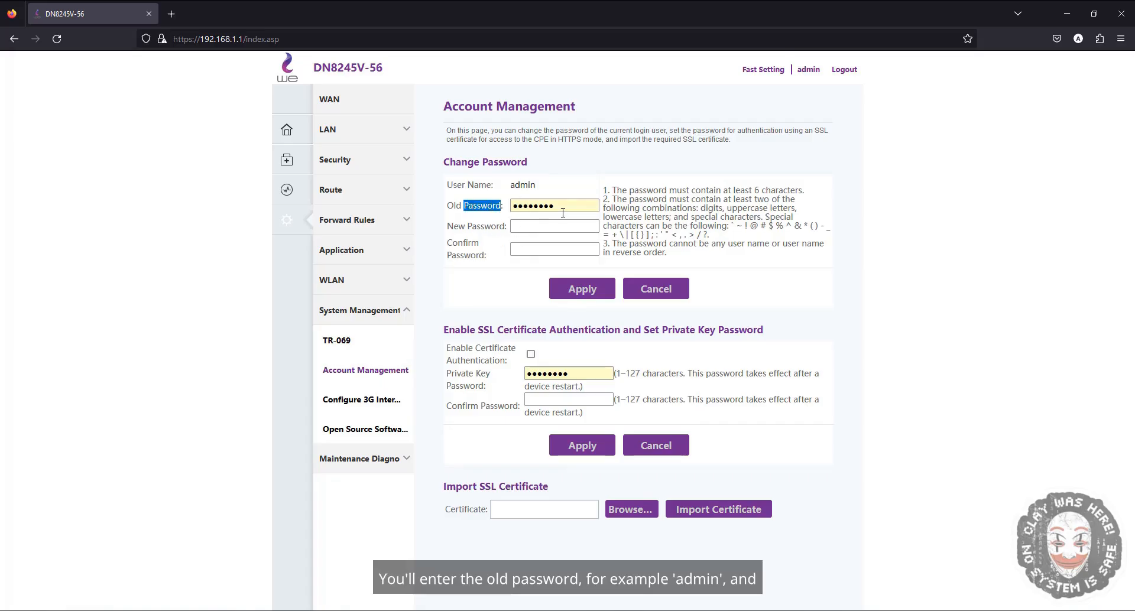
double_click(472, 224)
double_click(463, 245)
click(547, 247)
click(436, 299)
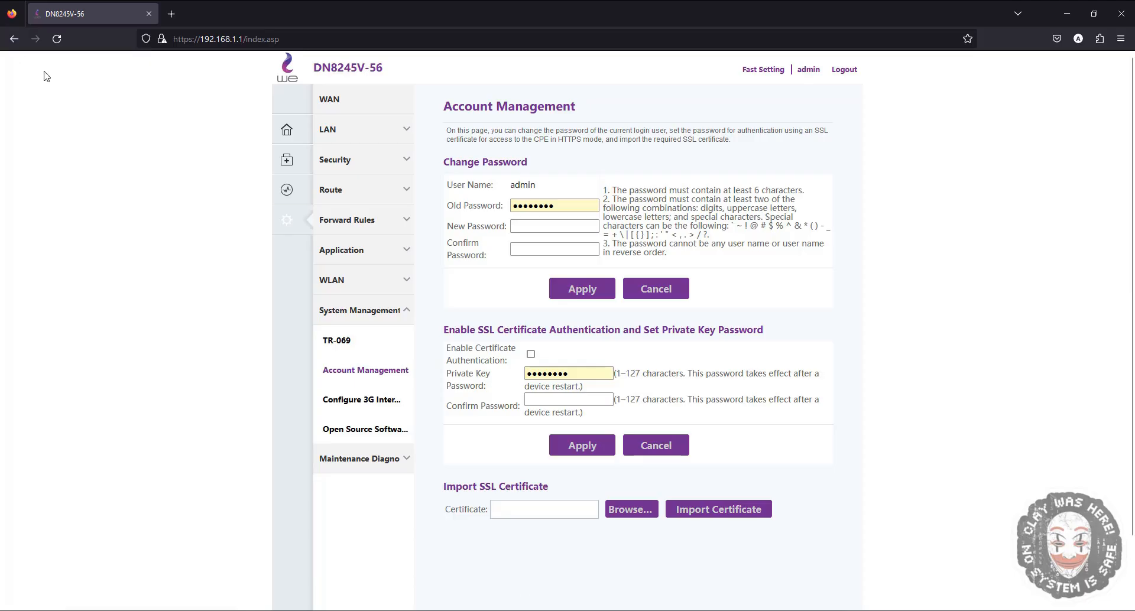
- Return to the home page and inspect the connected Wi-Fi devices list with their names and addresses
click(283, 135)
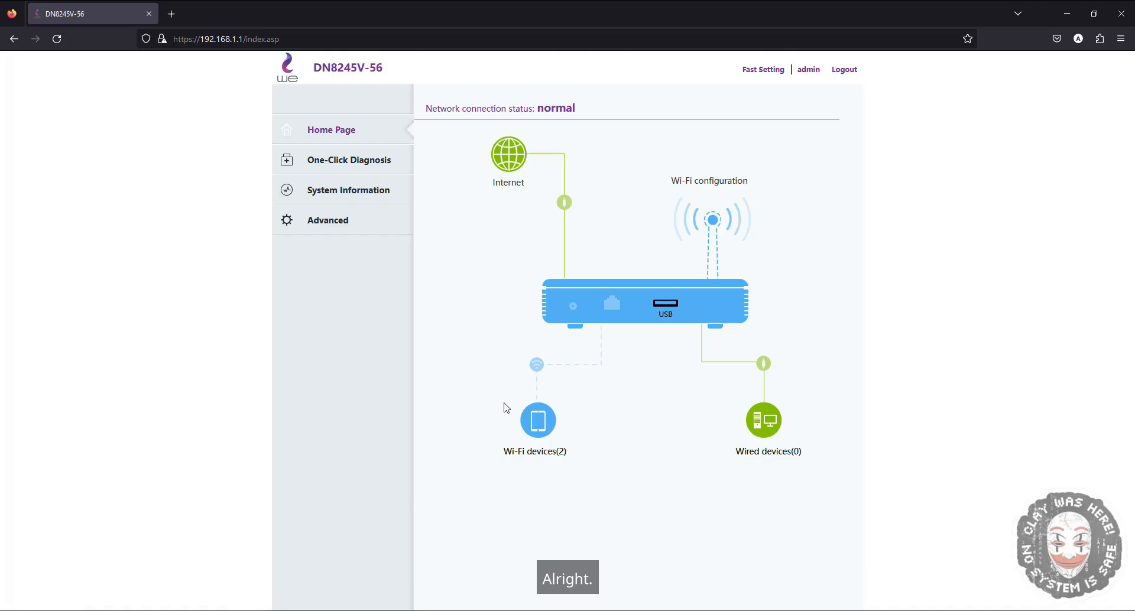
click(537, 422)
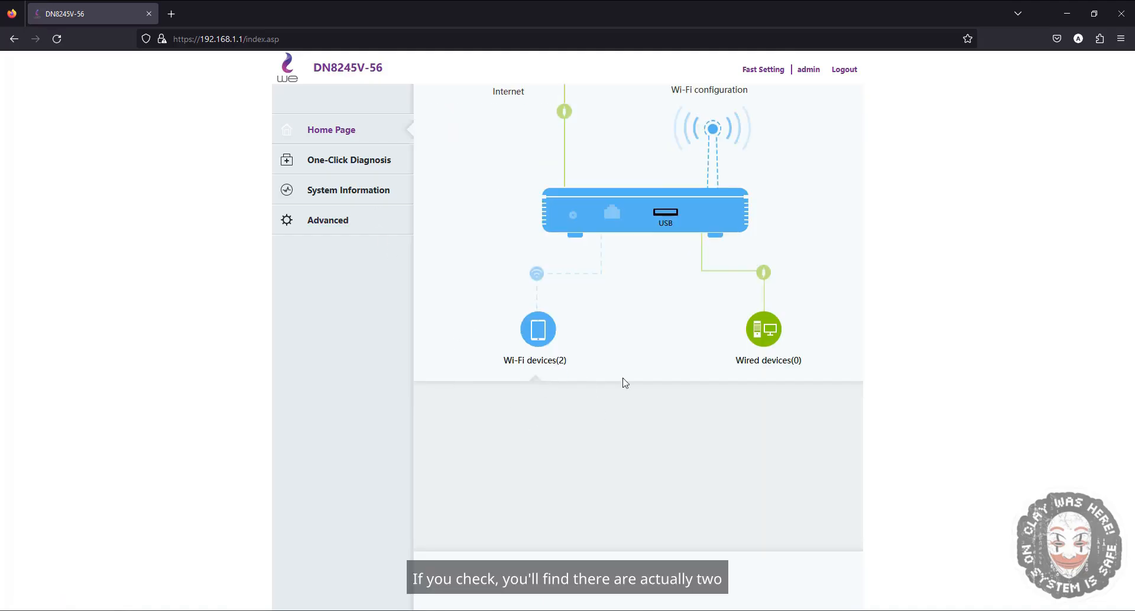
scroll(620, 376, down, 4)
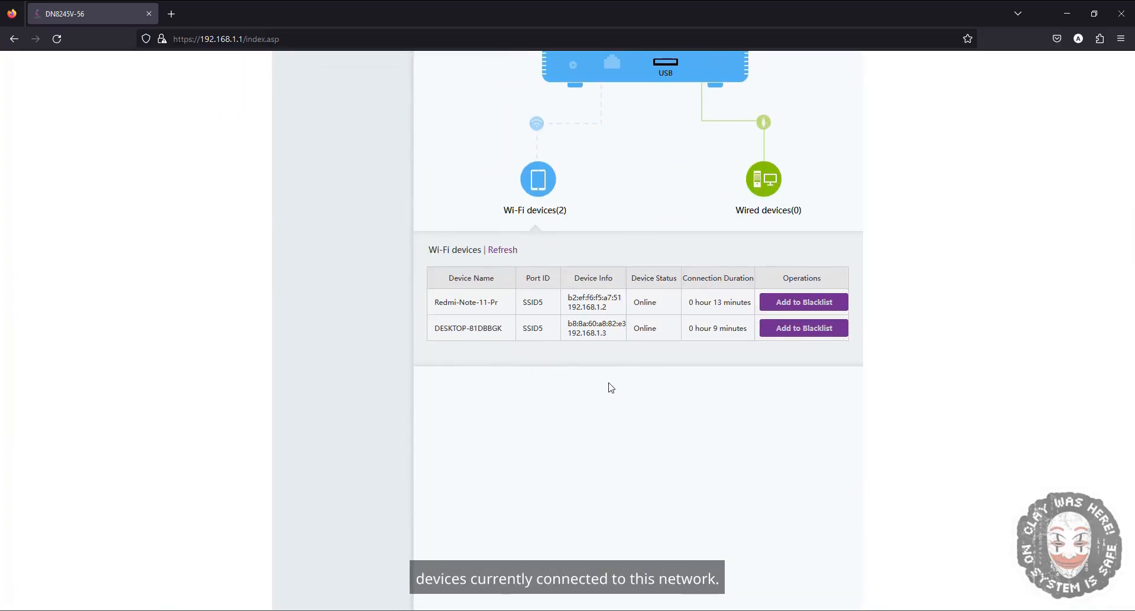
triple_click(452, 335)
double_click(450, 304)
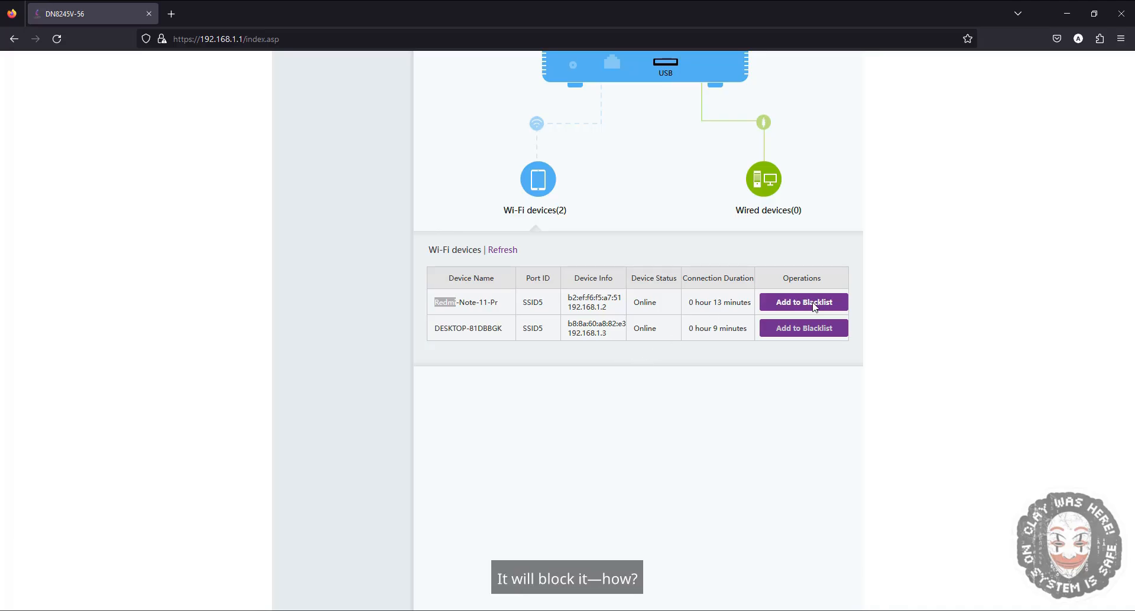
triple_click(575, 298)
double_click(575, 297)
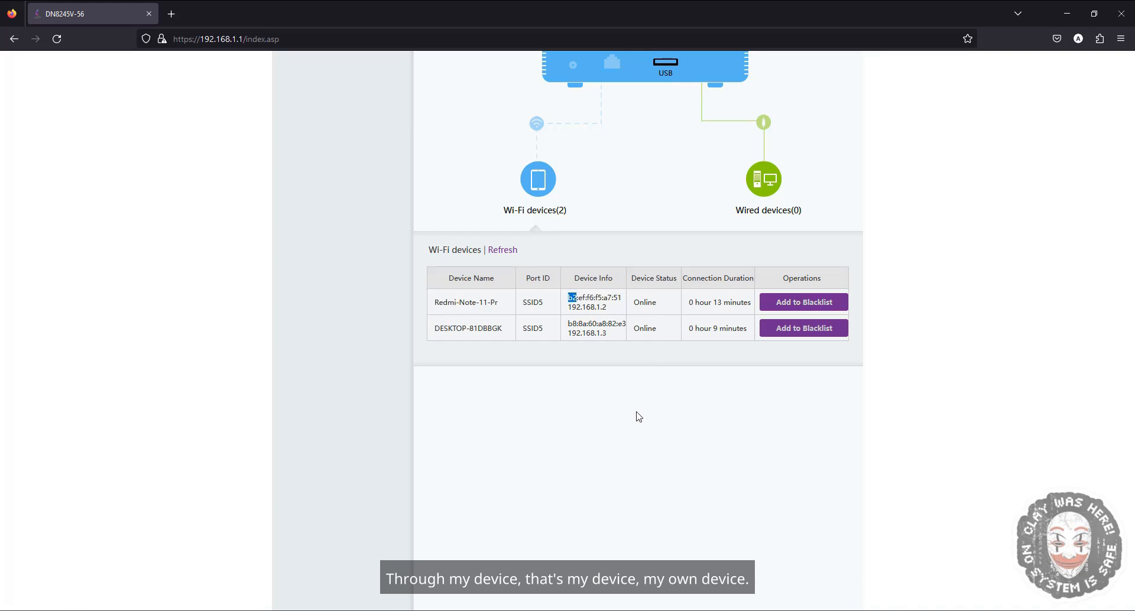
key(alt+Tab)
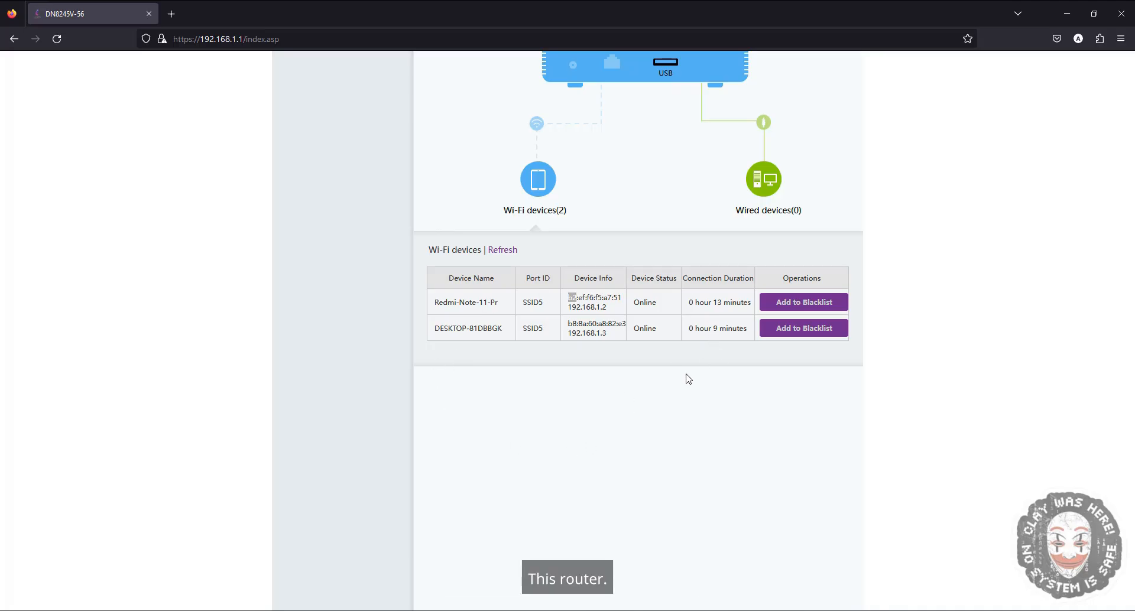
triple_click(596, 295)
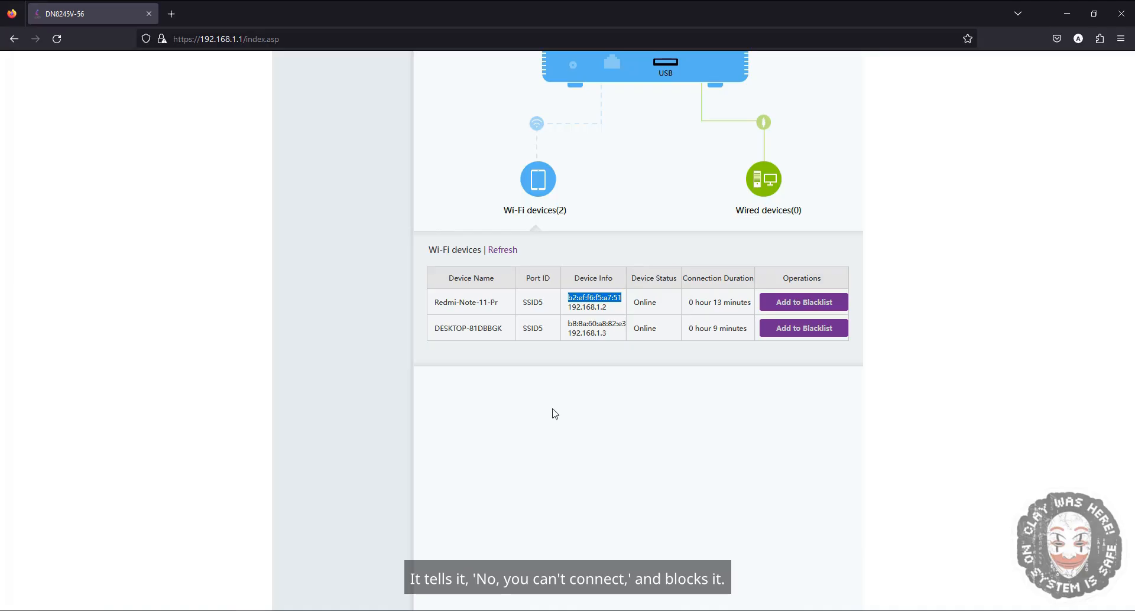
- Add the Redmi-Note-11-Pr Wi-Fi device to the blacklist and remove it from the blacklist again
click(766, 304)
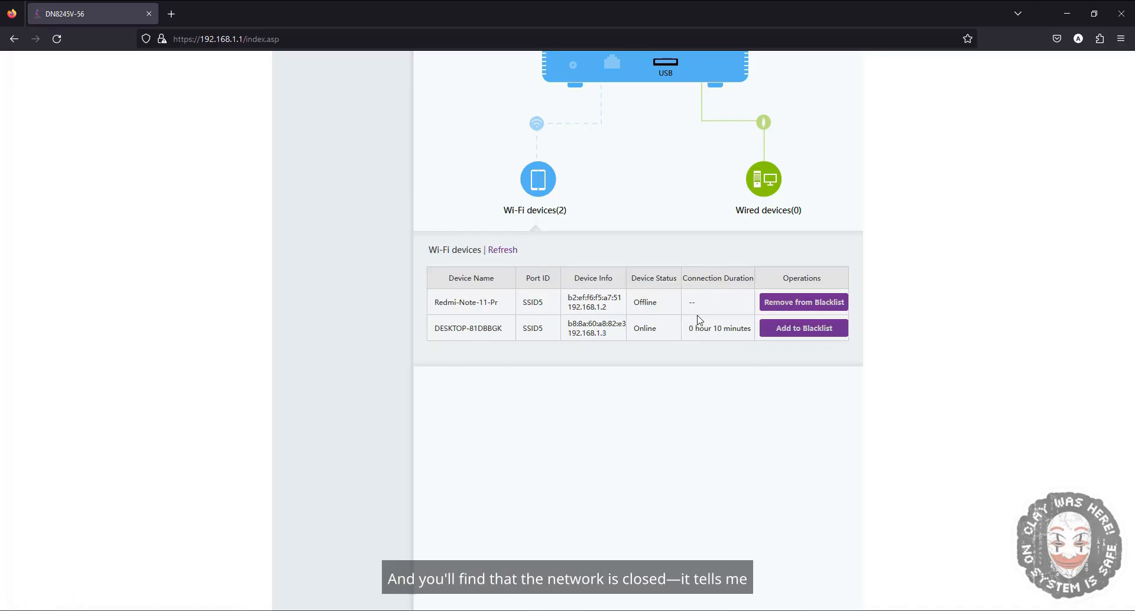
click(796, 304)
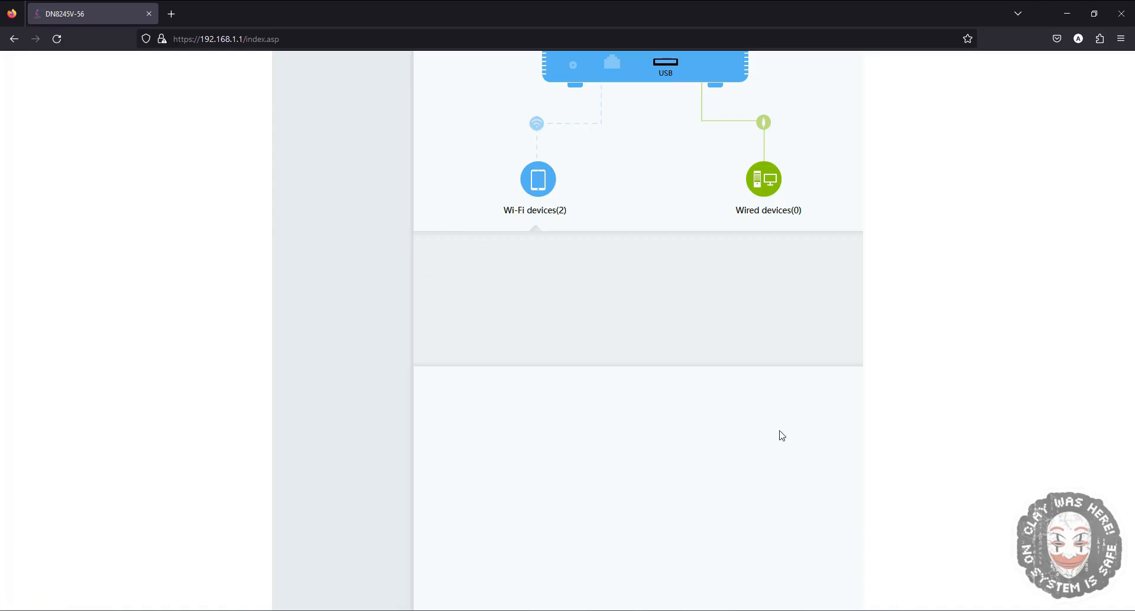
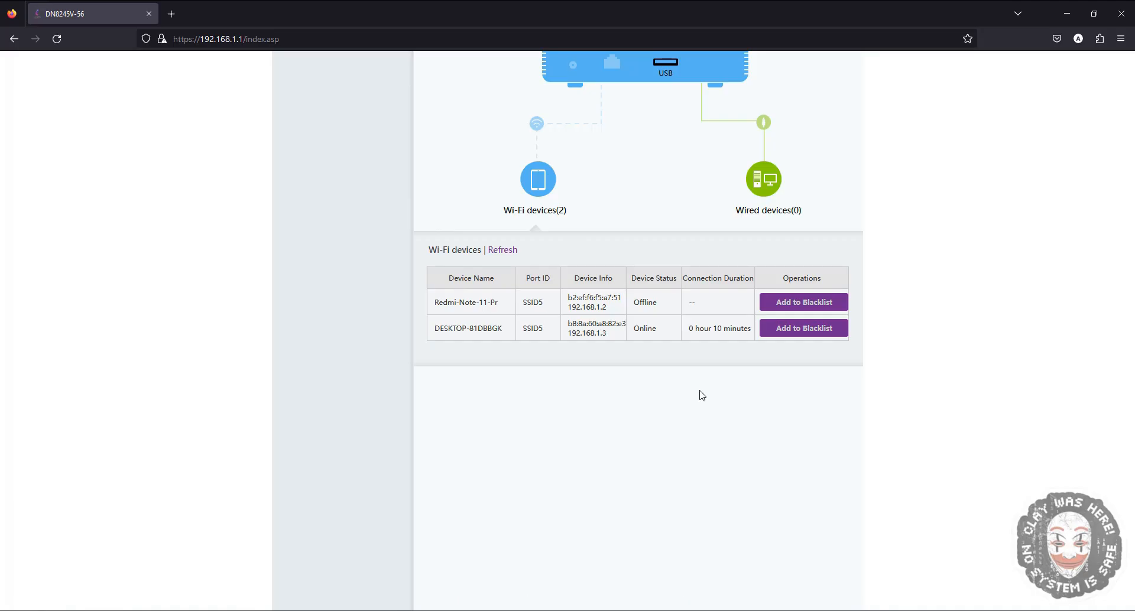
- Open the Wi-Fi configuration panel on the home page and examine the 2.4G and 5G network names and passwords
scroll(701, 396, up, 4)
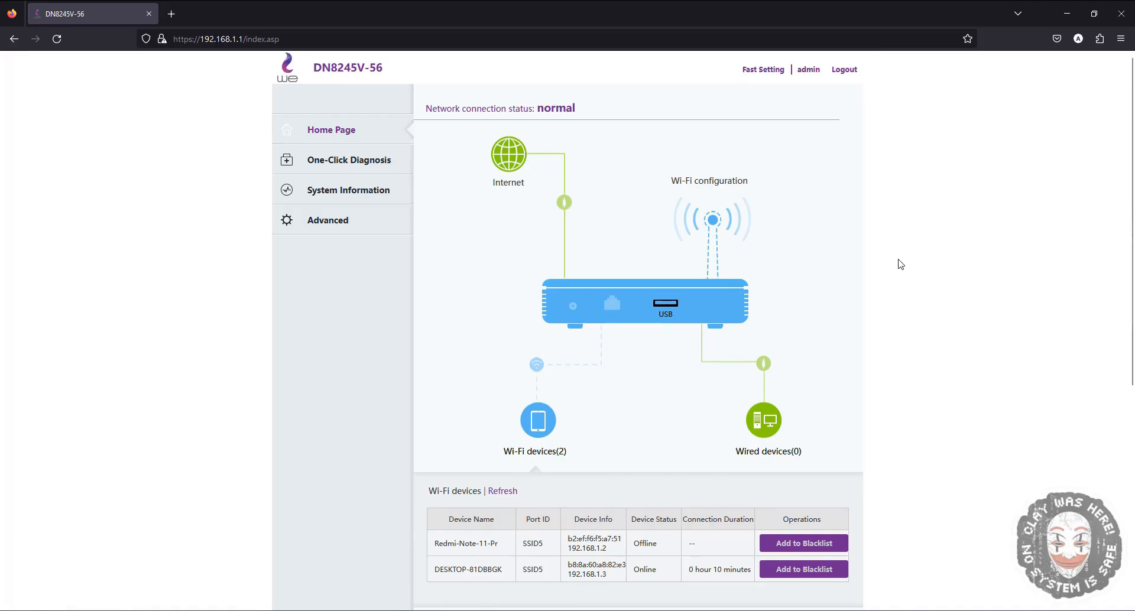
click(725, 231)
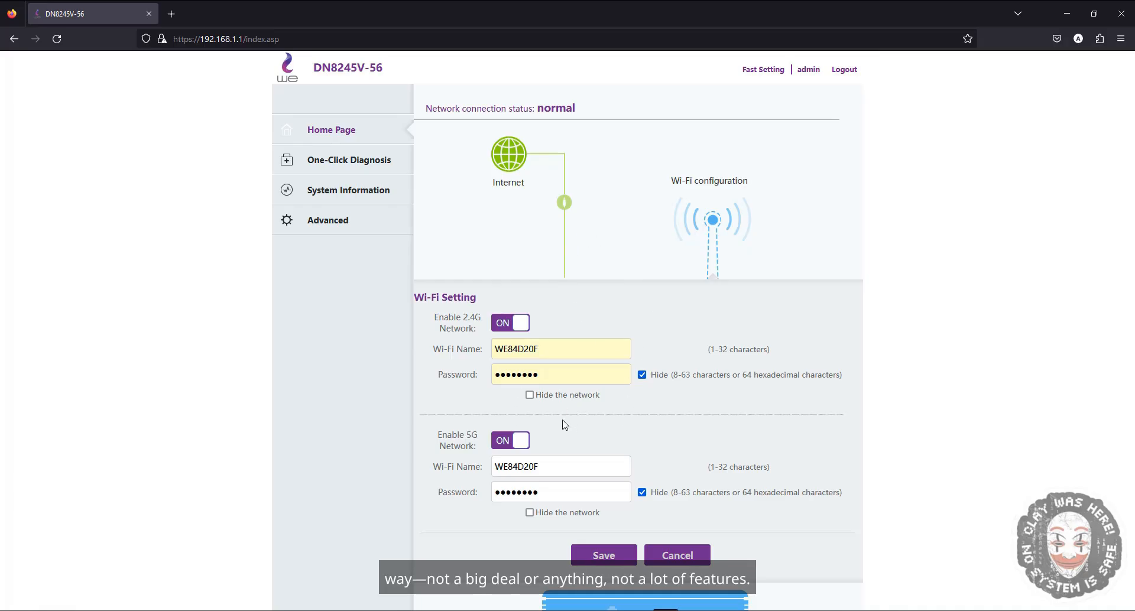
scroll(609, 321, down, 2)
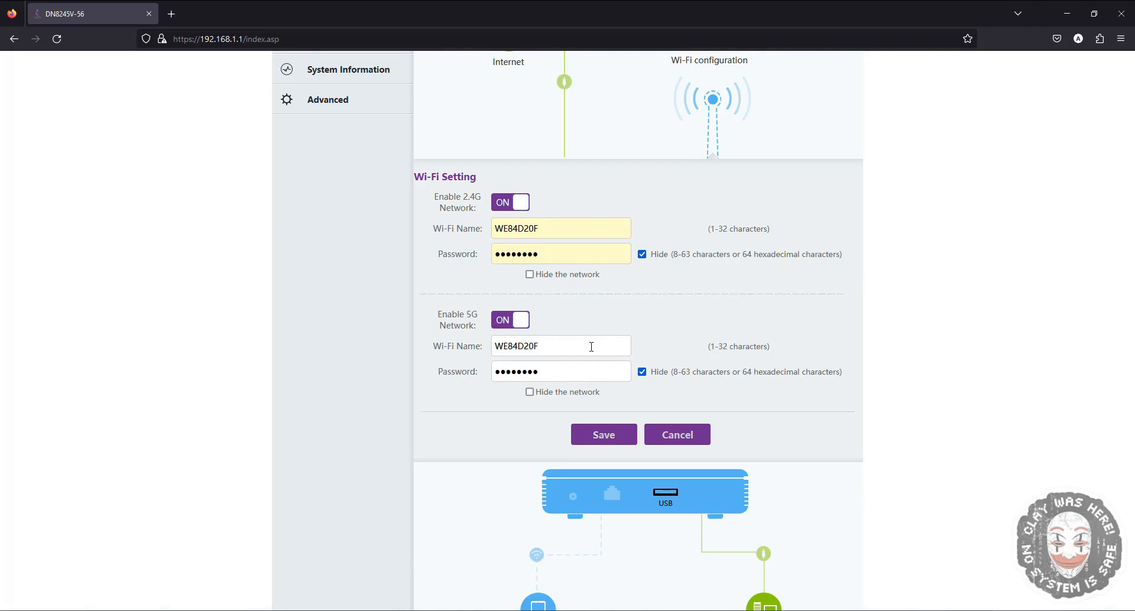
scroll(583, 343, up, 3)
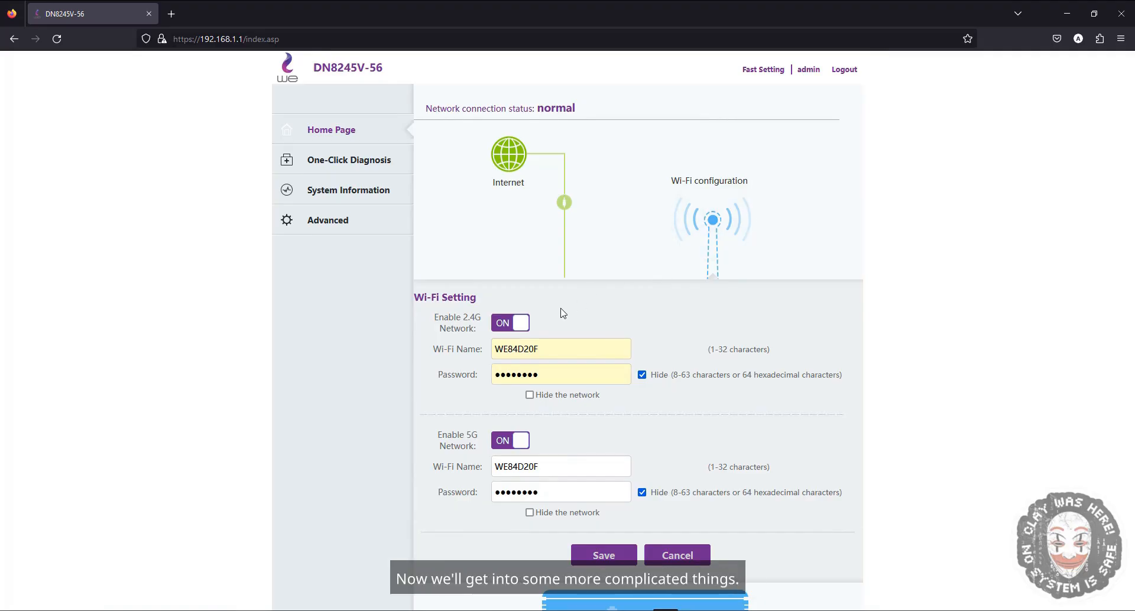
- Open the LAN Host Configuration page under Advanced and examine the primary IP address and subnet mask fields
click(327, 232)
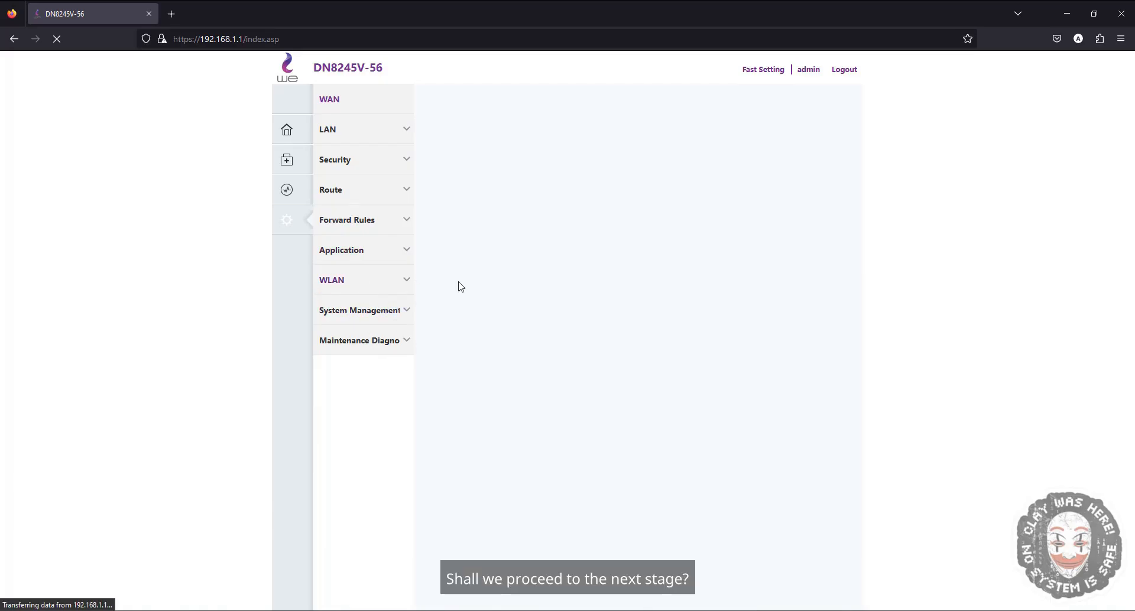
click(393, 136)
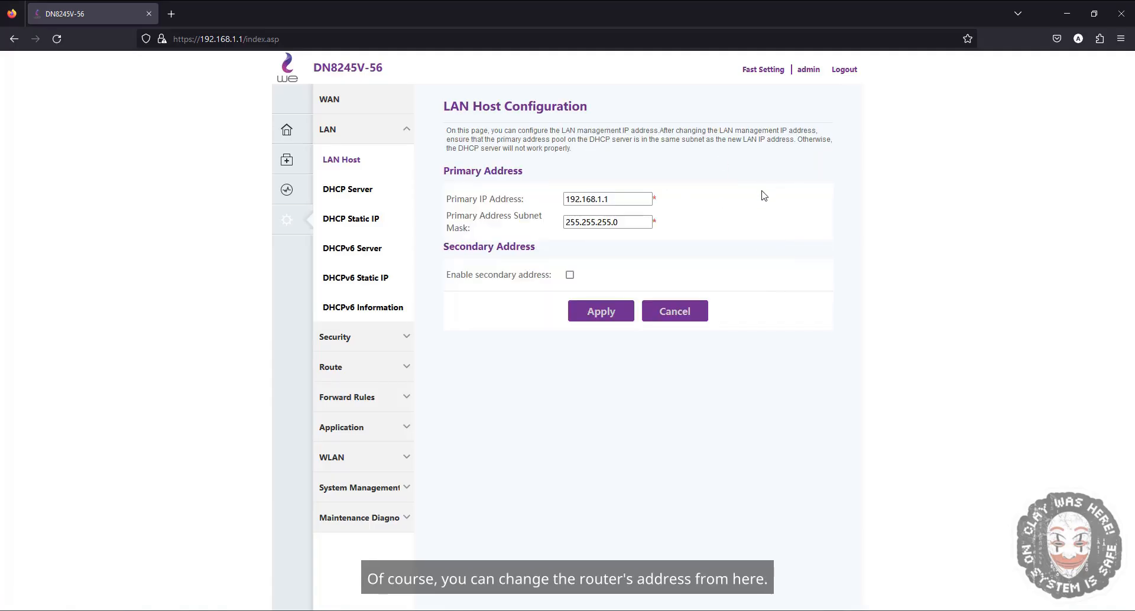
click(640, 197)
key(ctrl+a)
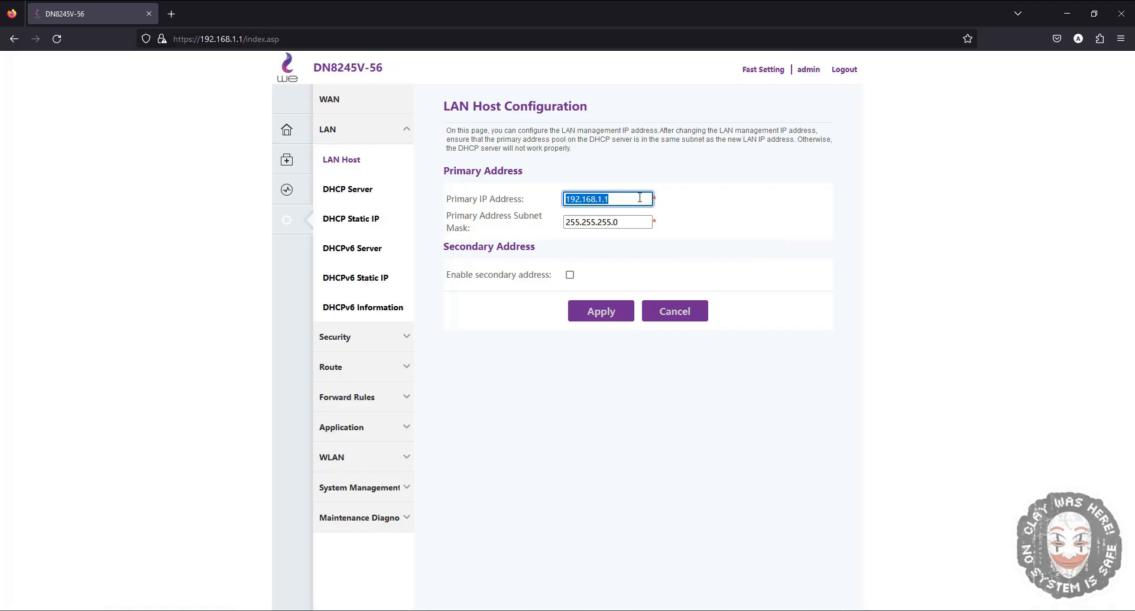
click(618, 201)
double_click(603, 223)
triple_click(603, 222)
double_click(603, 222)
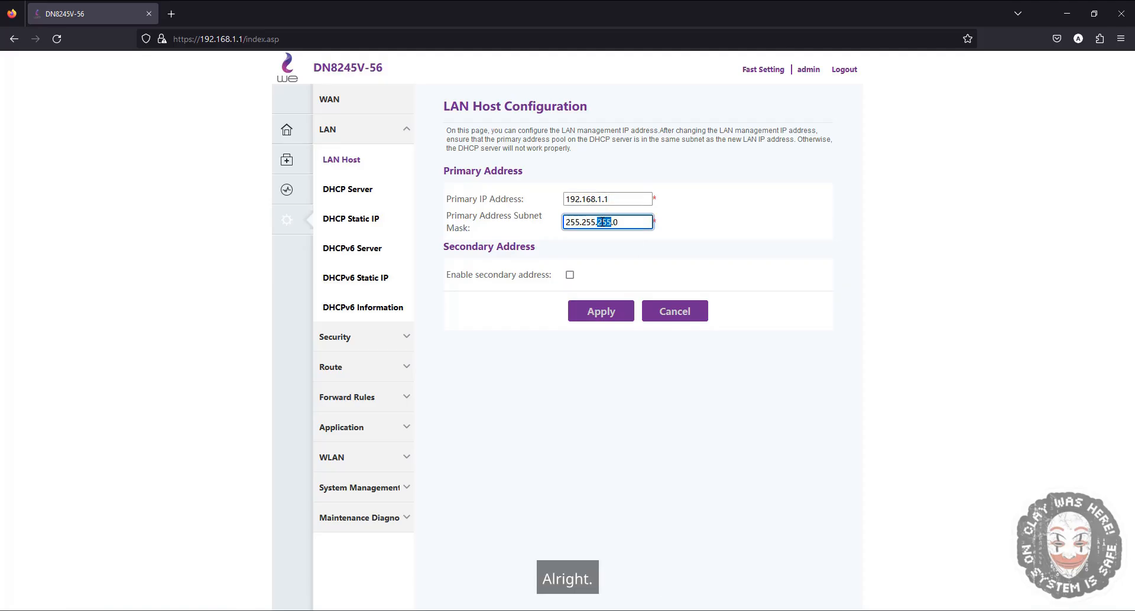
click(653, 264)
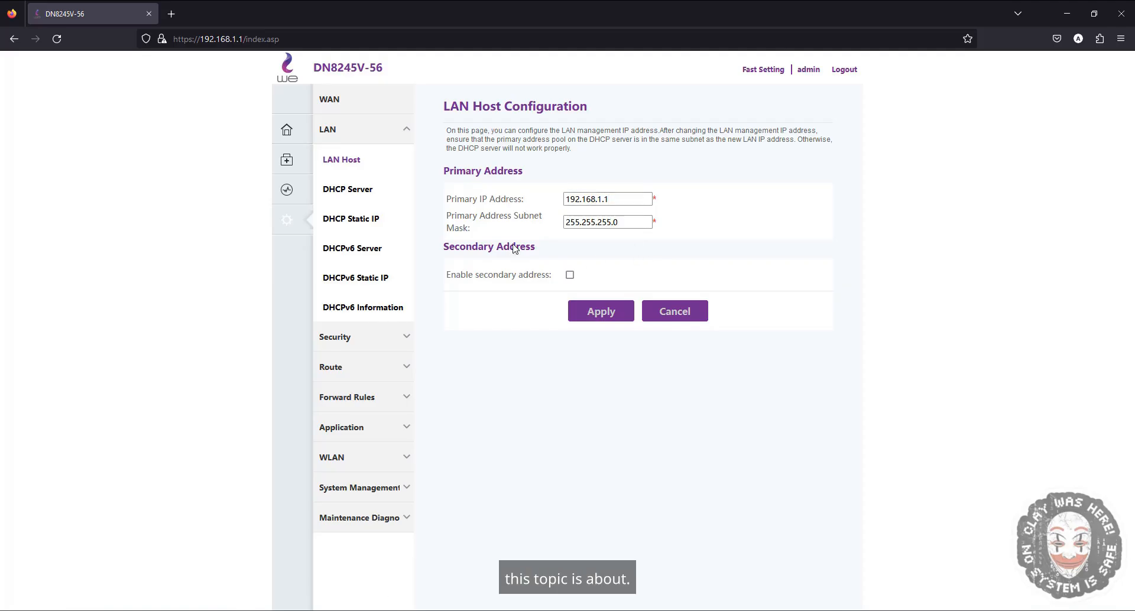
- Open the DHCP Server Configuration page and examine the start and end IP addresses of the address pool
click(332, 191)
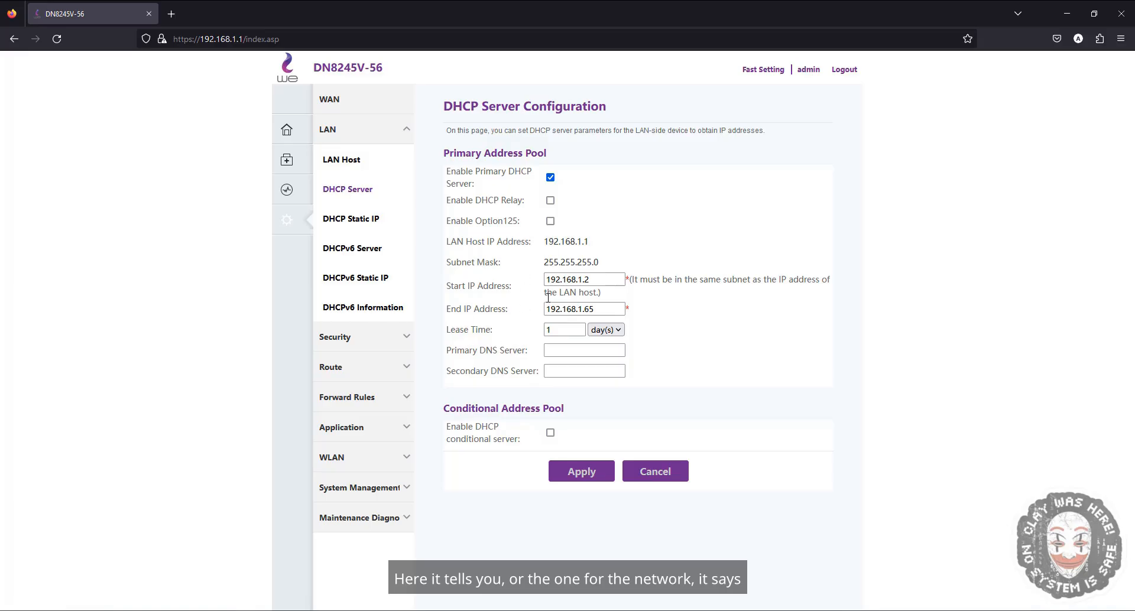
double_click(460, 289)
double_click(578, 280)
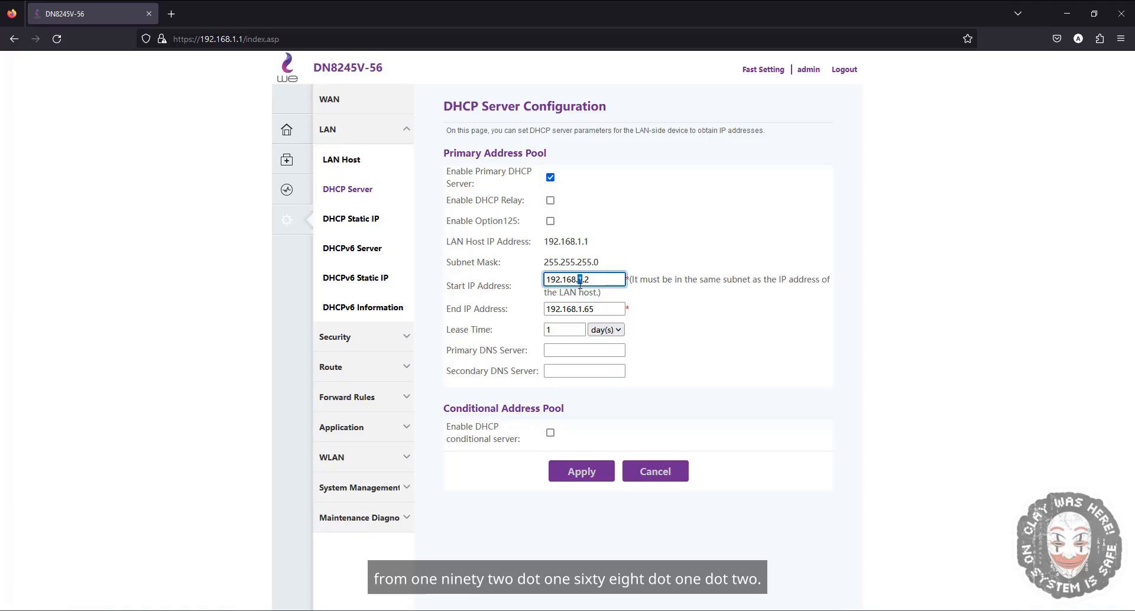
click(592, 281)
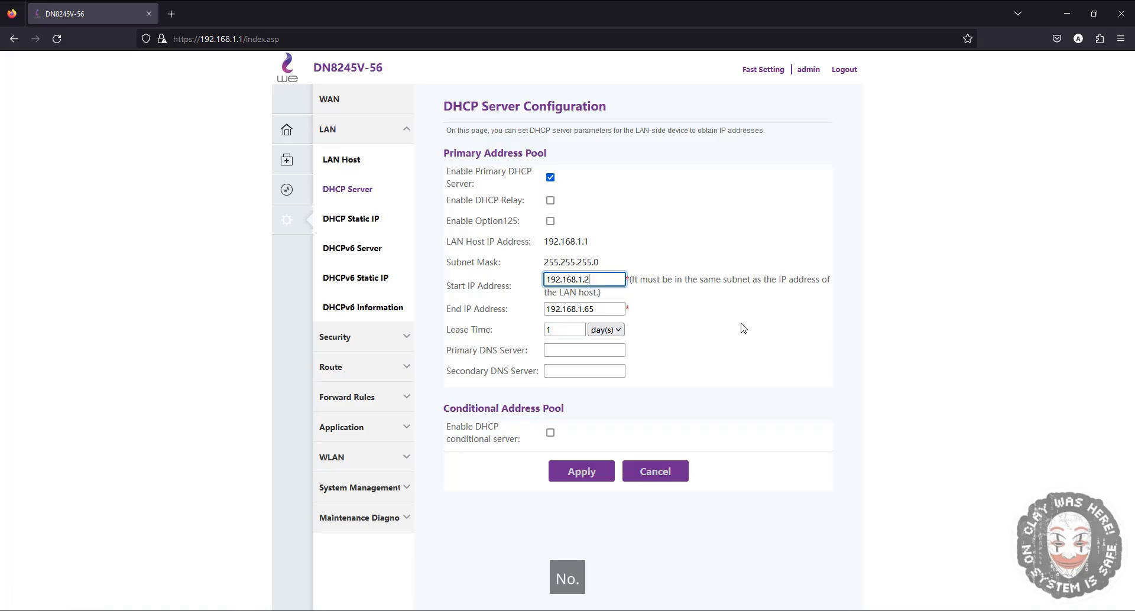
double_click(469, 309)
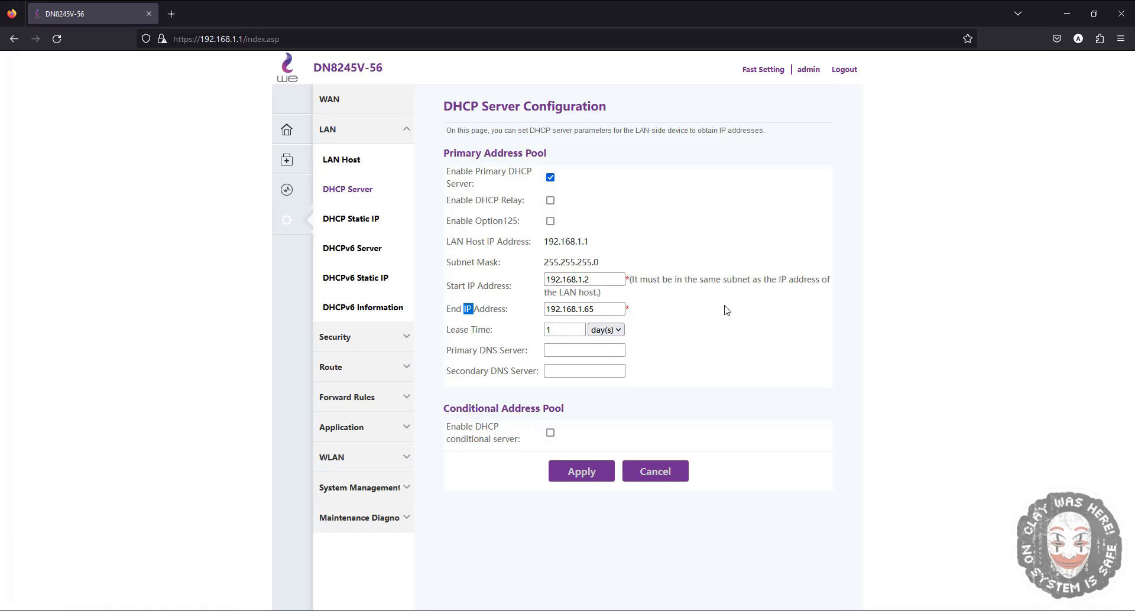
- View the DHCP Static IP reservation list and return to the DHCP Server page
click(325, 220)
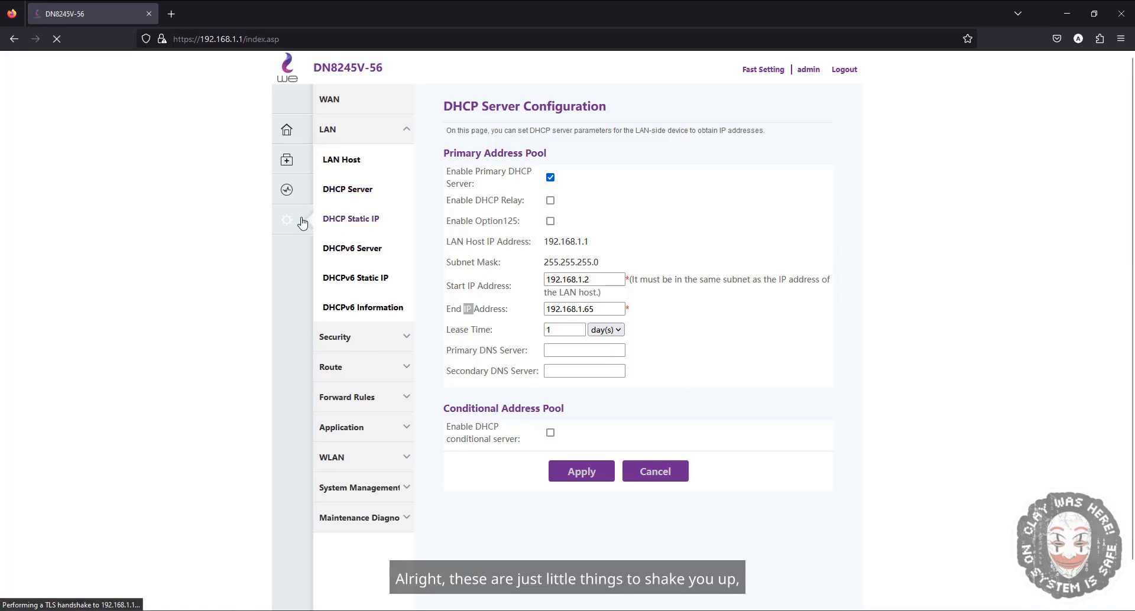
click(361, 192)
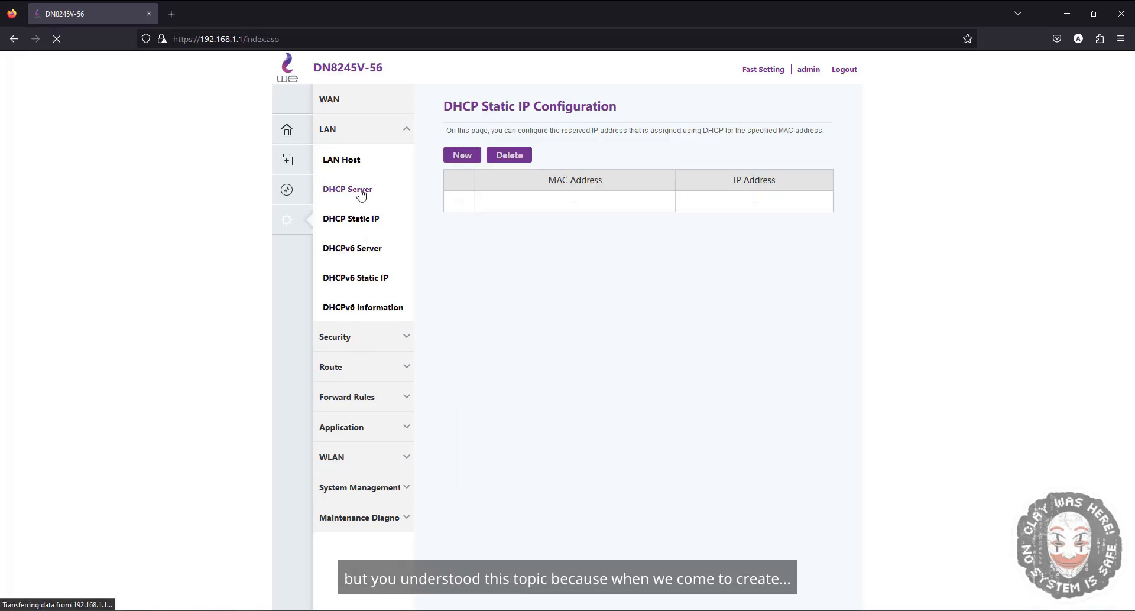
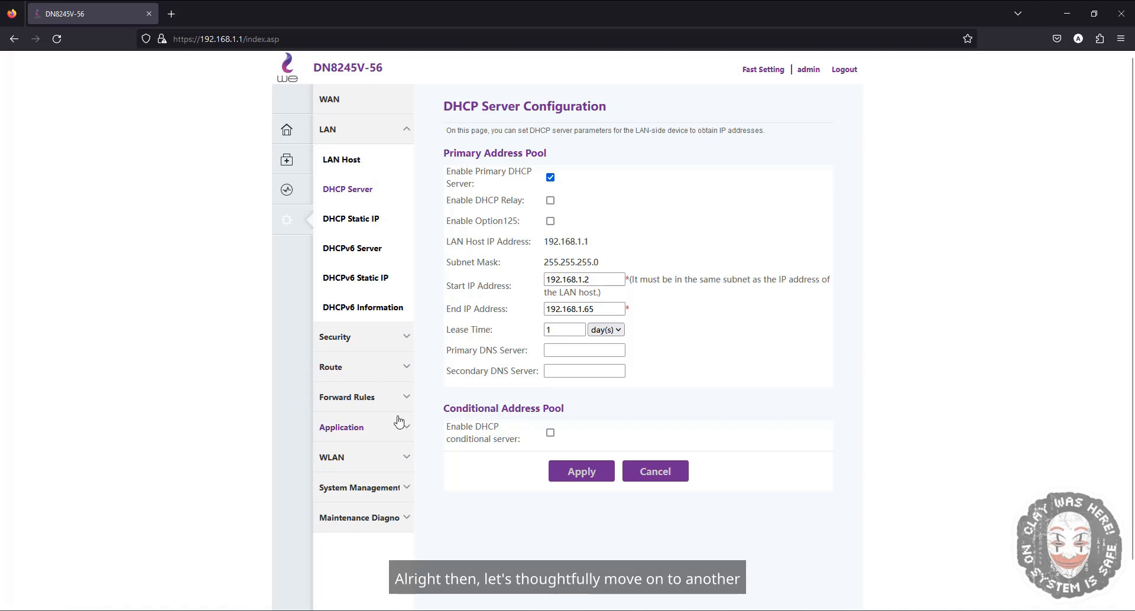
- Open the 2.4G Basic Network Settings page under WLAN and examine the SSID name, Enable SSID, and associated devices fields
click(392, 459)
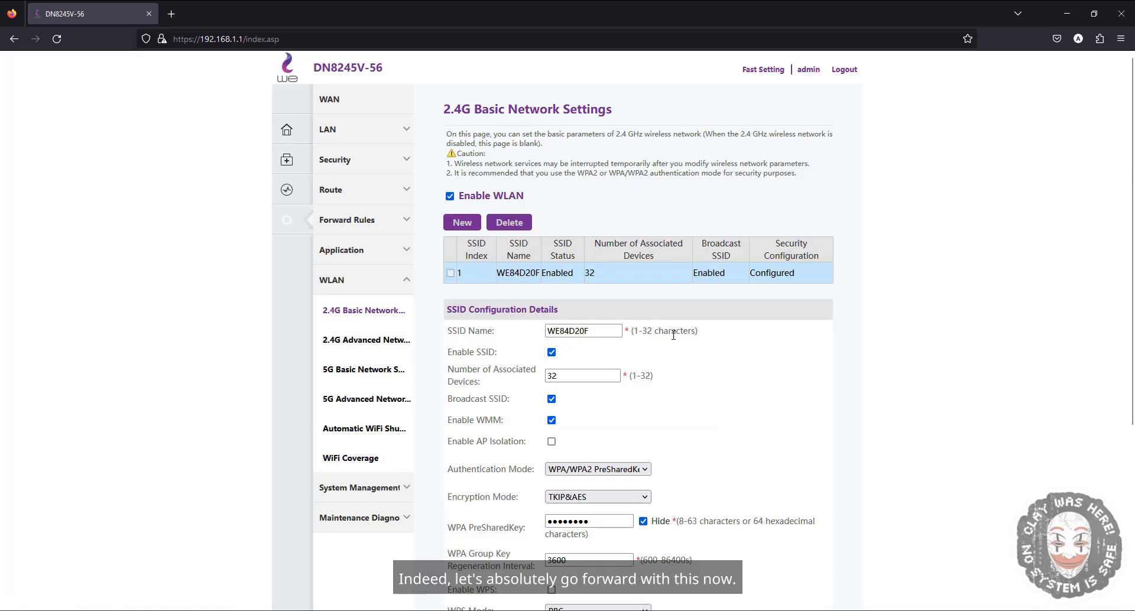
scroll(676, 332, down, 1)
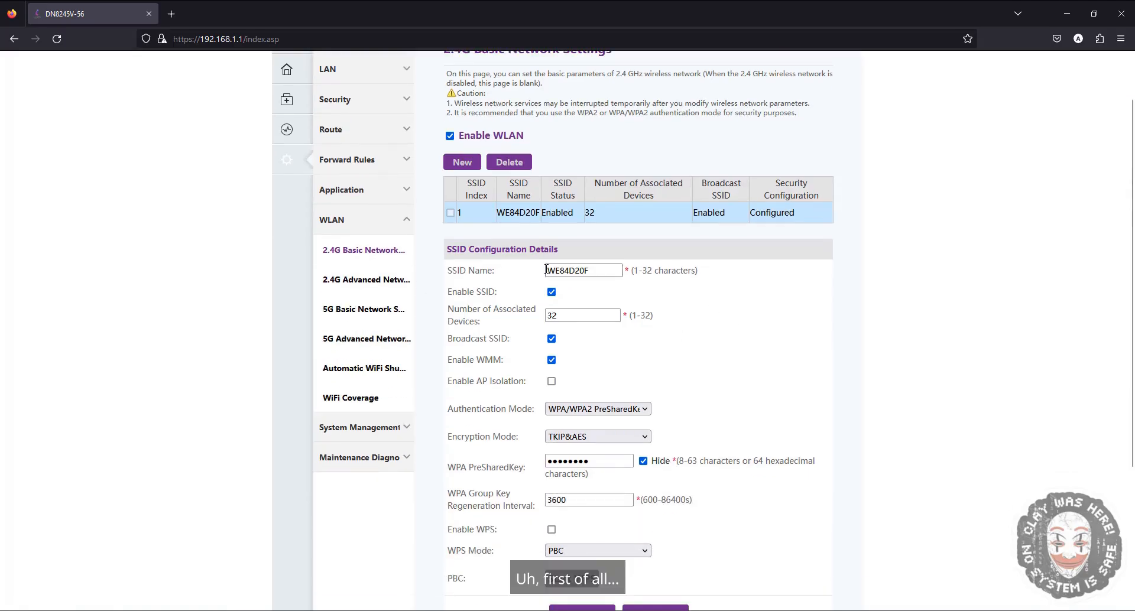
double_click(454, 272)
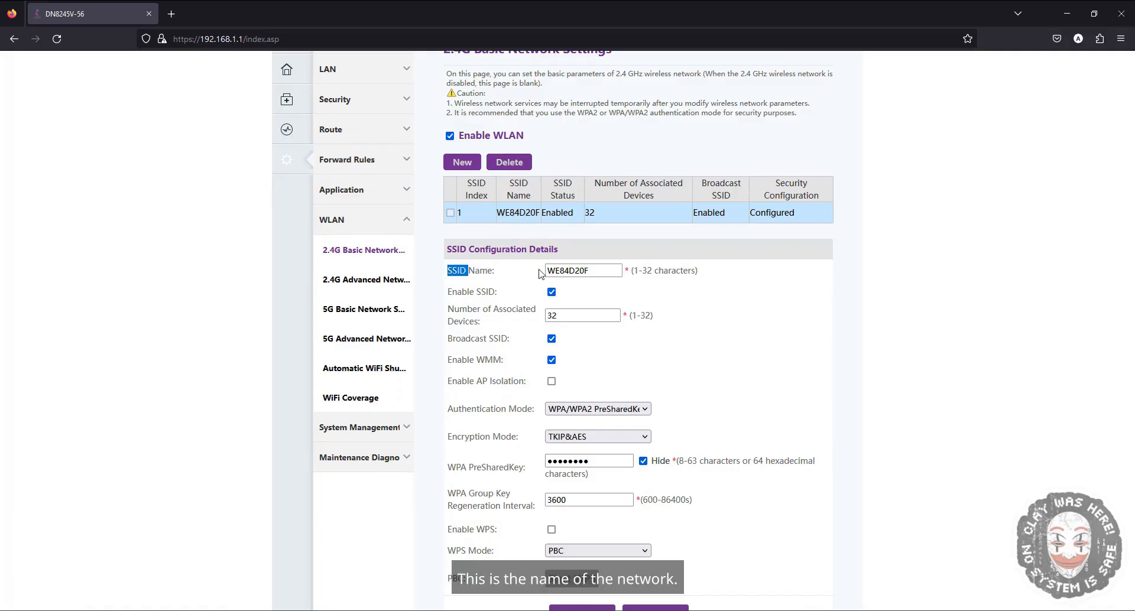
double_click(561, 271)
click(643, 293)
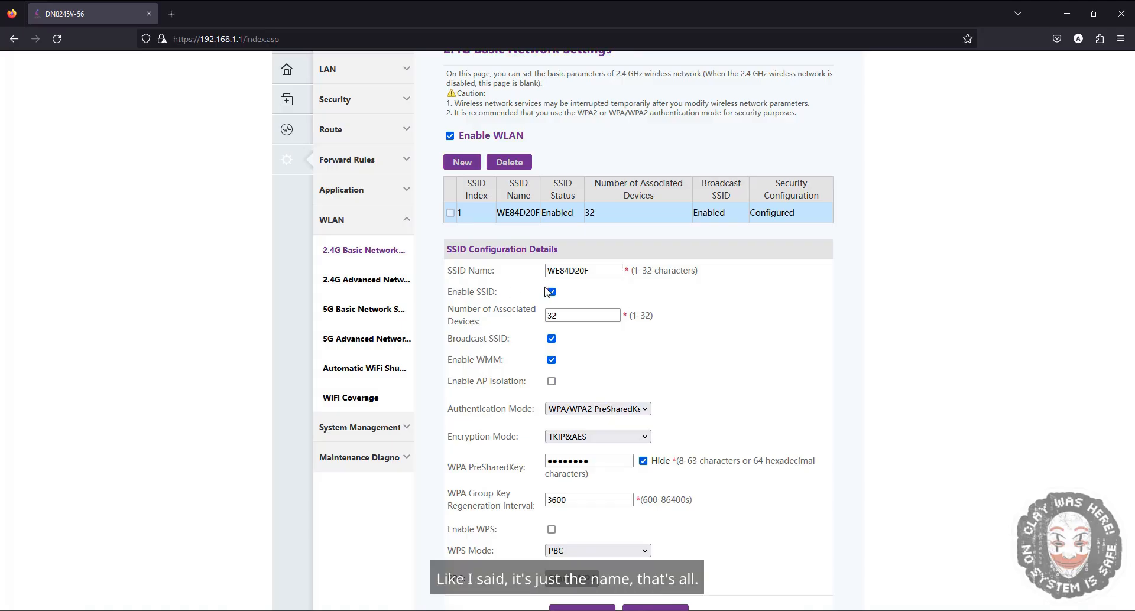
click(586, 271)
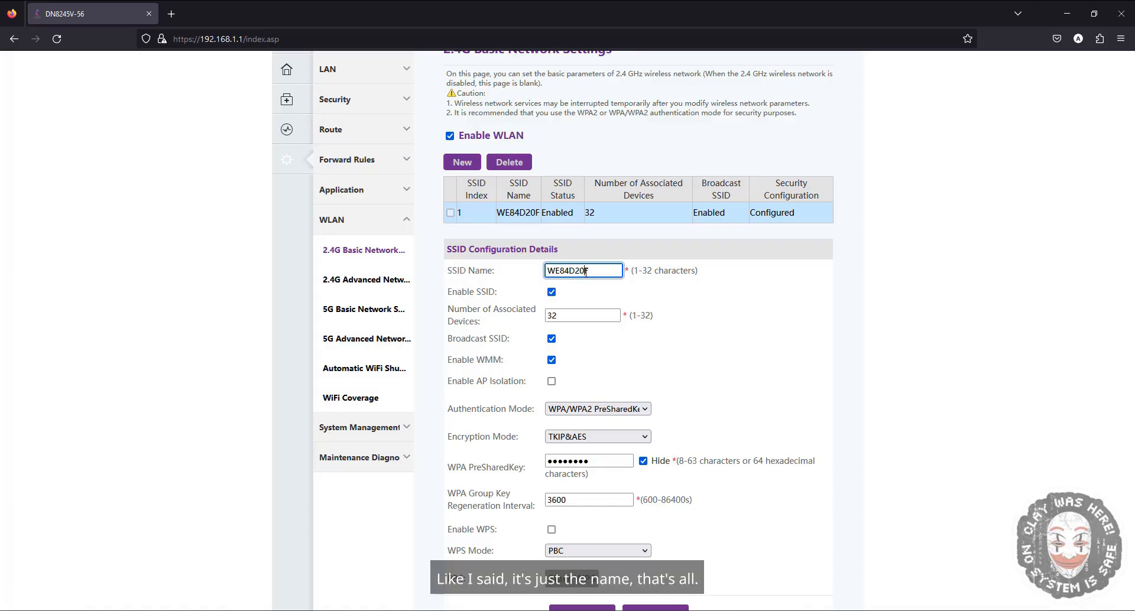
click(658, 298)
scroll(692, 334, down, 2)
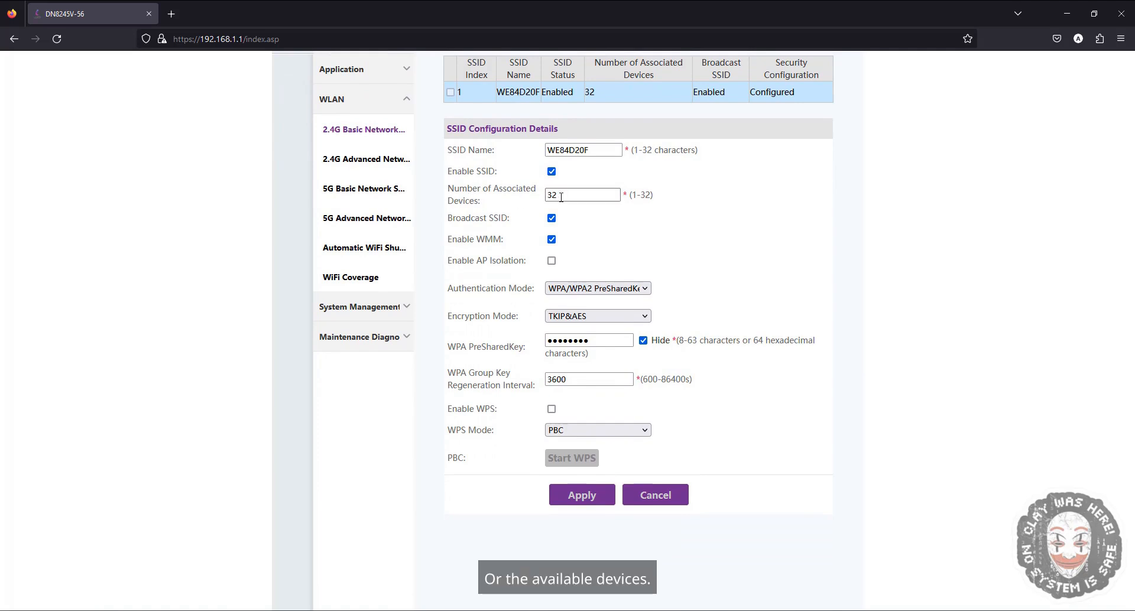
mouse_move(577, 196)
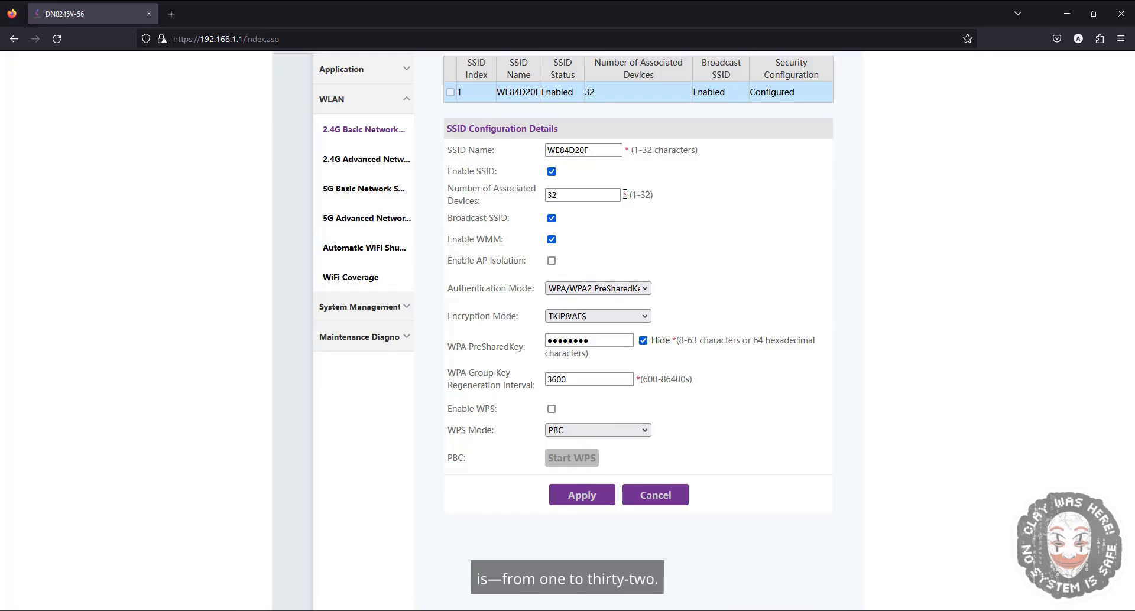
mouse_move(589, 242)
- Examine the Broadcast SSID, Enable WMM, and Enable AP Isolation options of the 2.4G network
double_click(466, 219)
double_click(498, 218)
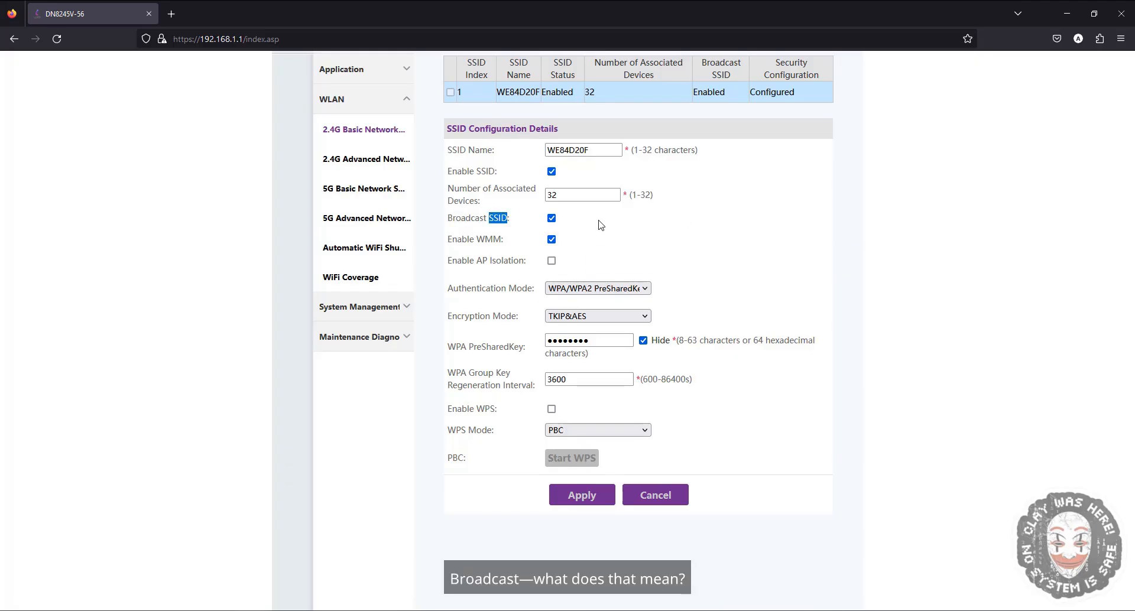
click(622, 234)
mouse_move(623, 233)
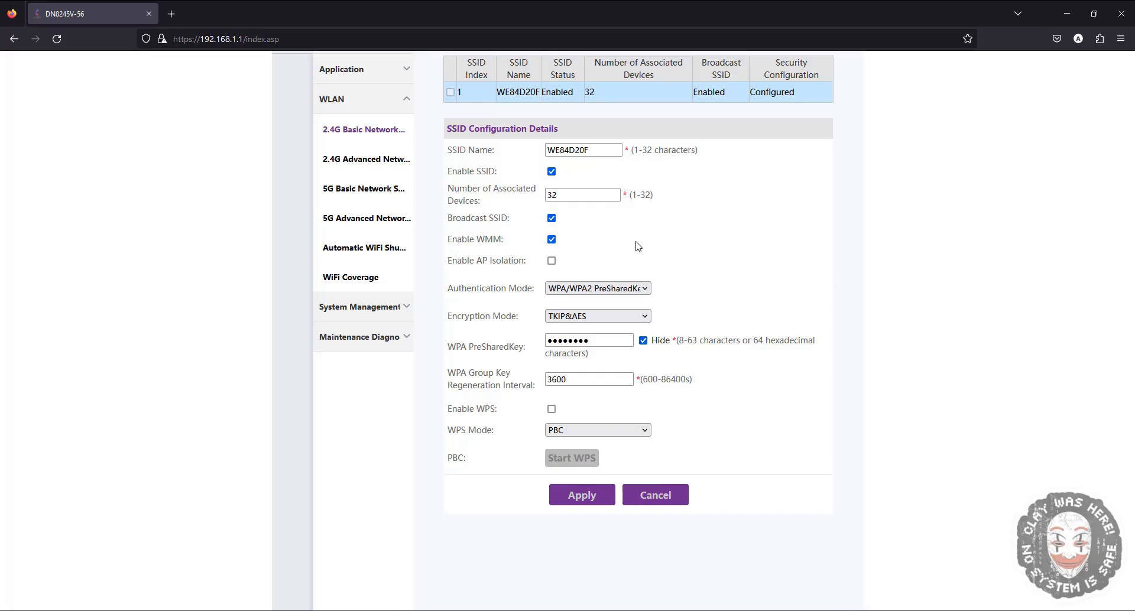
double_click(498, 289)
double_click(519, 288)
click(600, 273)
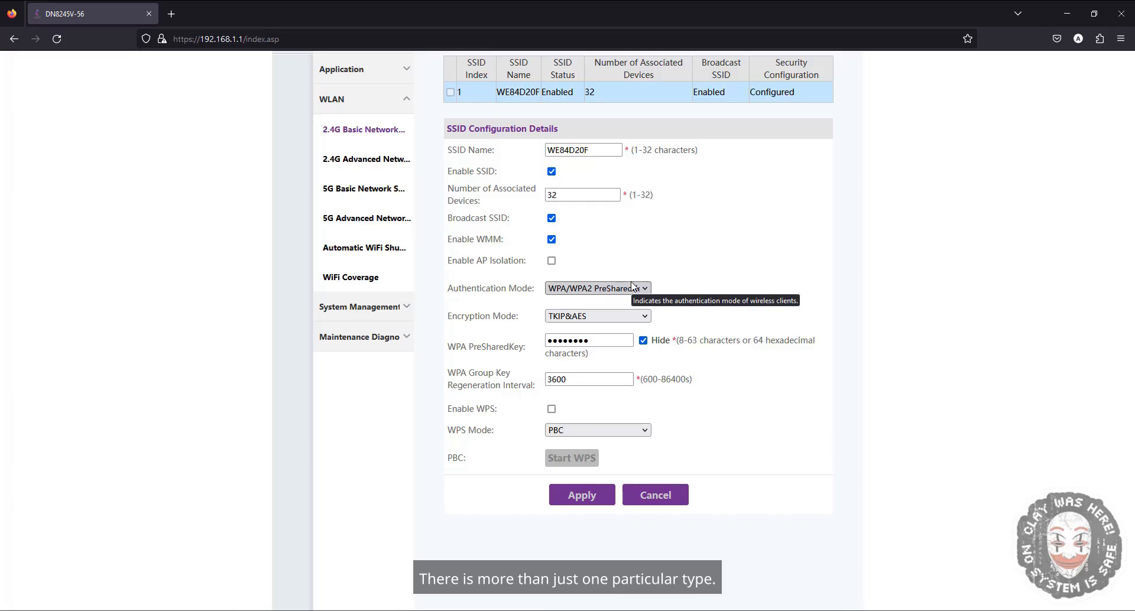
- Try the Shared authentication mode, then switch the authentication mode back to WPA/WPA2 PreSharedKey
click(633, 289)
click(633, 290)
click(633, 289)
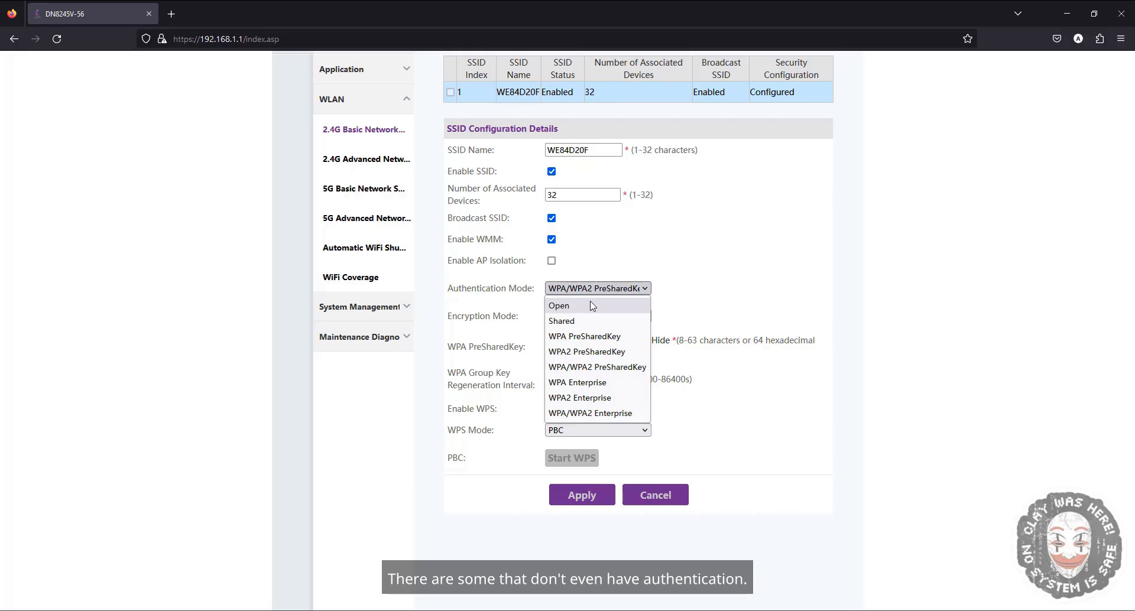
click(593, 321)
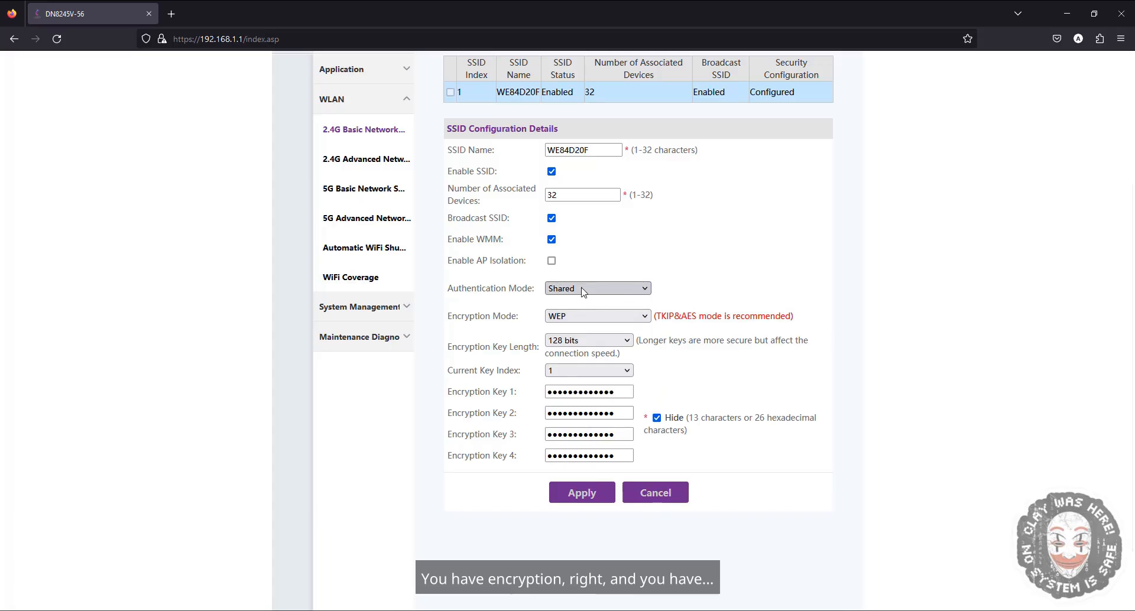
click(582, 289)
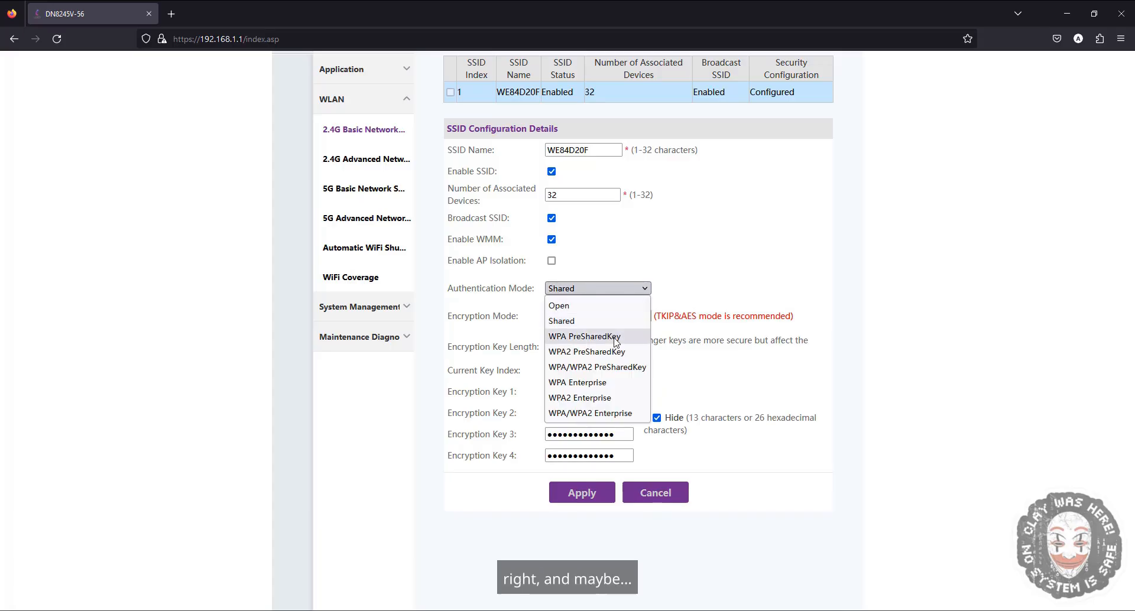
click(596, 371)
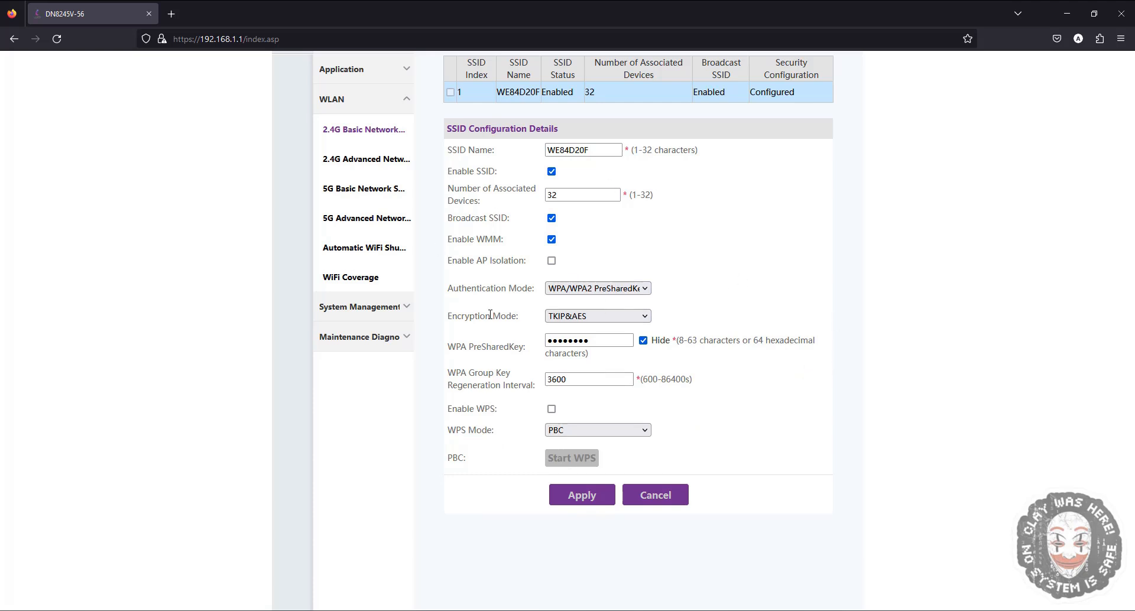
- Review the encryption mode options and keep TKIP&AES selected
click(564, 316)
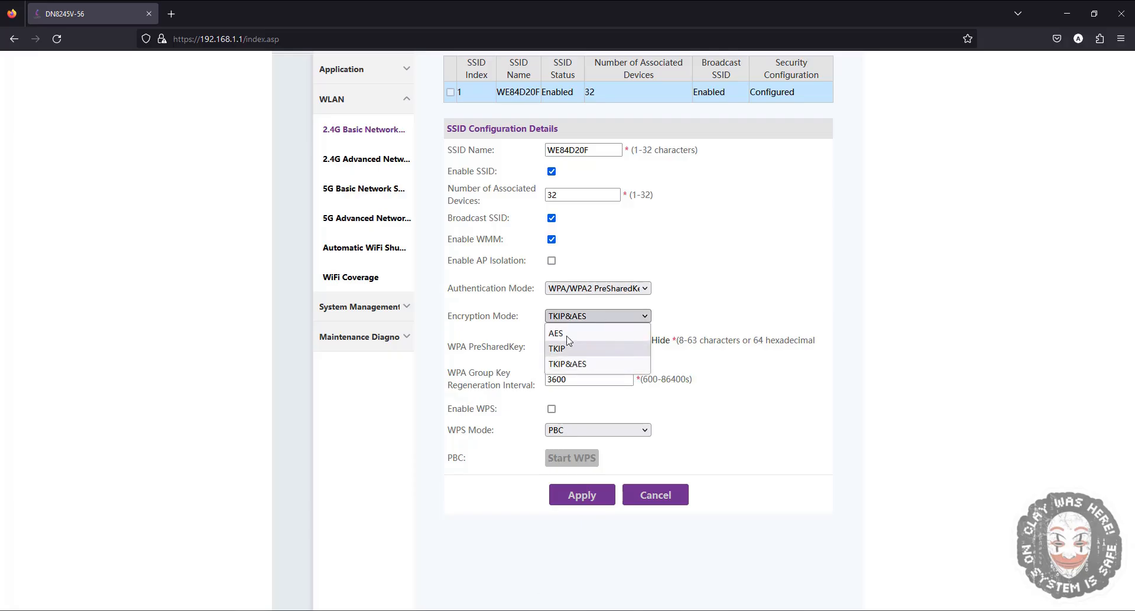
click(568, 363)
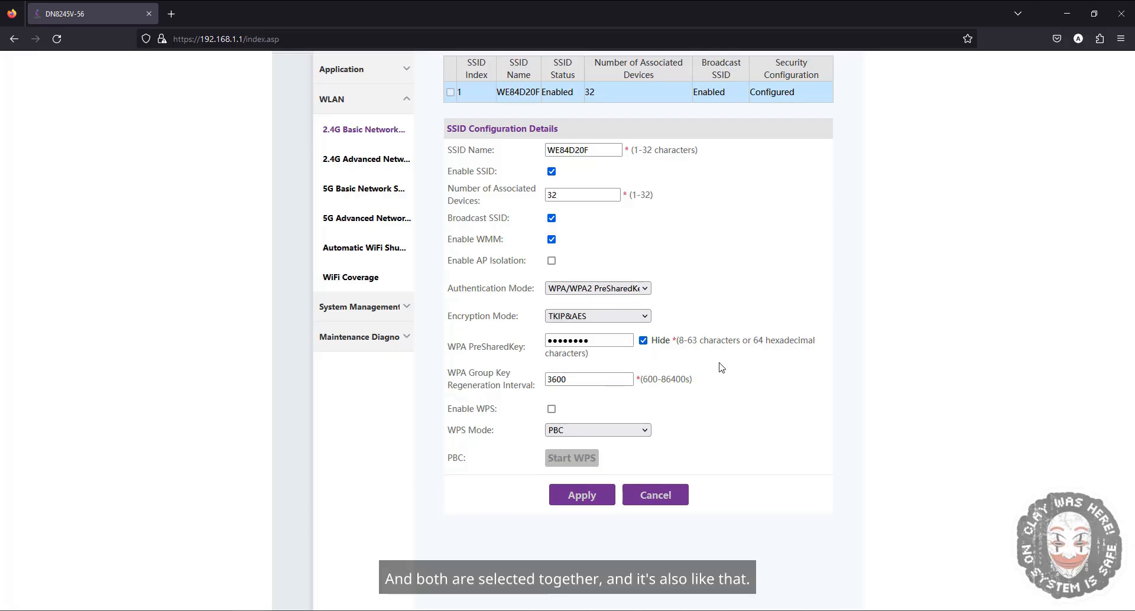
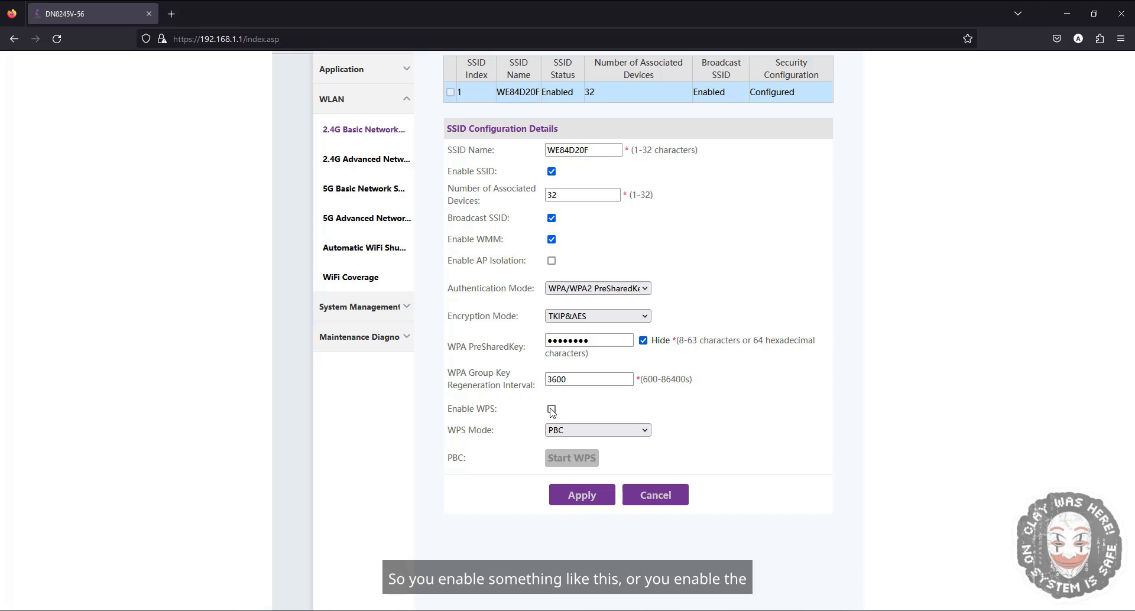
- Enable WPS for the 2.4G network and keep PBC as the WPS mode
click(552, 411)
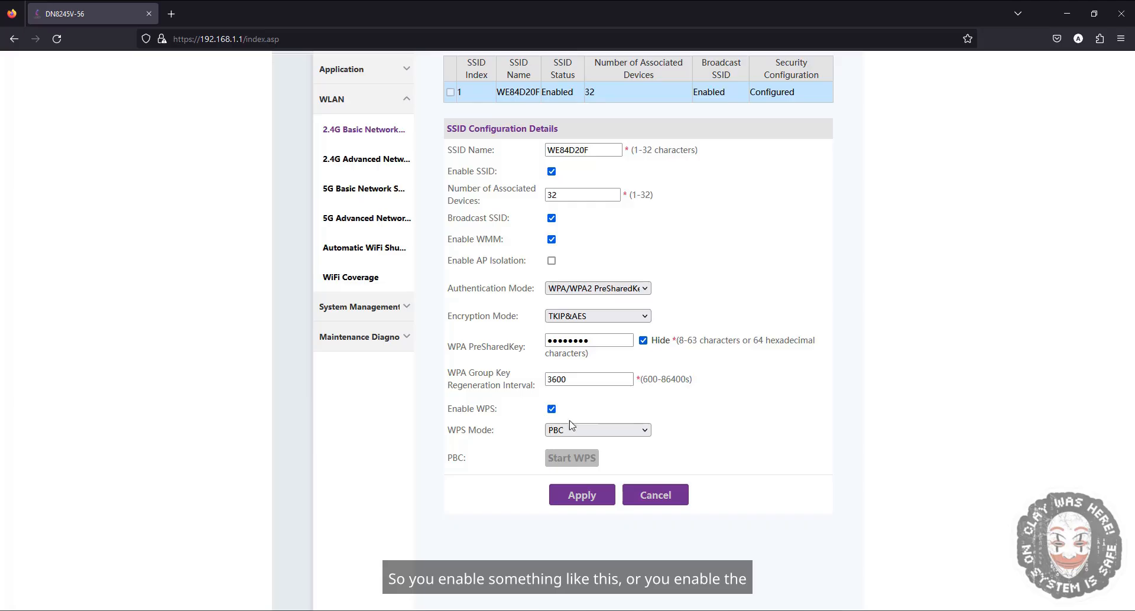
click(650, 433)
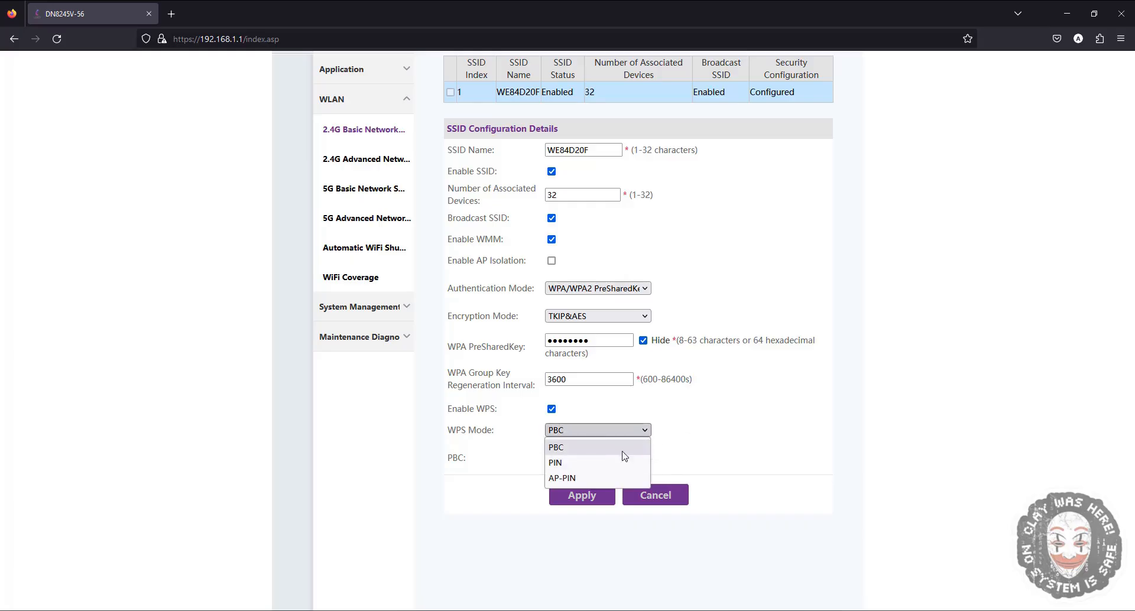
click(616, 453)
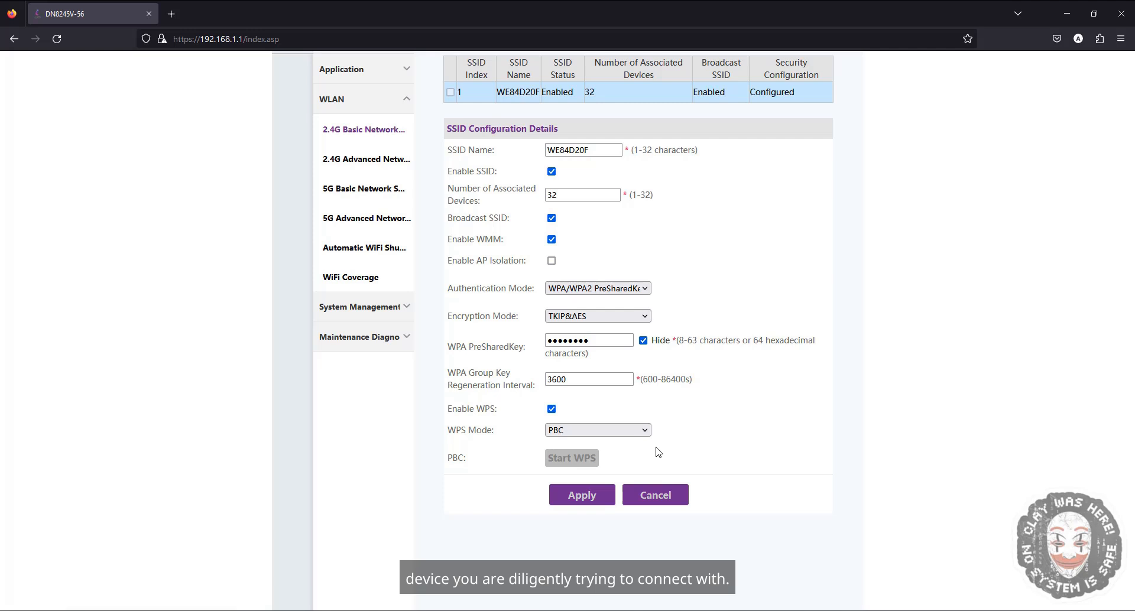
- Switch the WPS mode to PIN and select the generated value in the PIN field
click(643, 430)
click(639, 456)
double_click(605, 456)
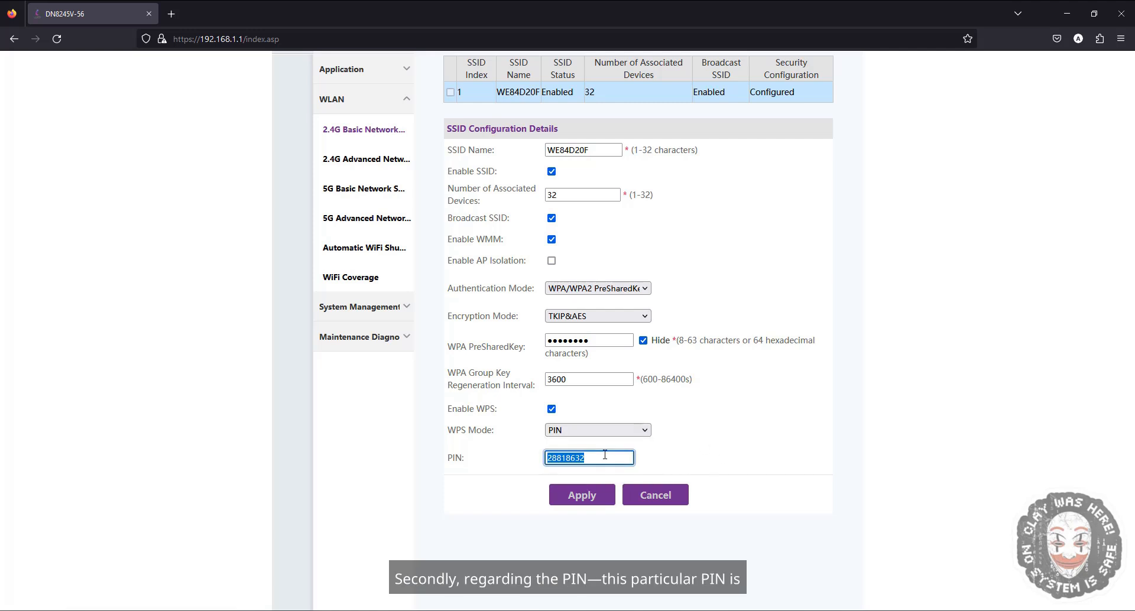
click(571, 460)
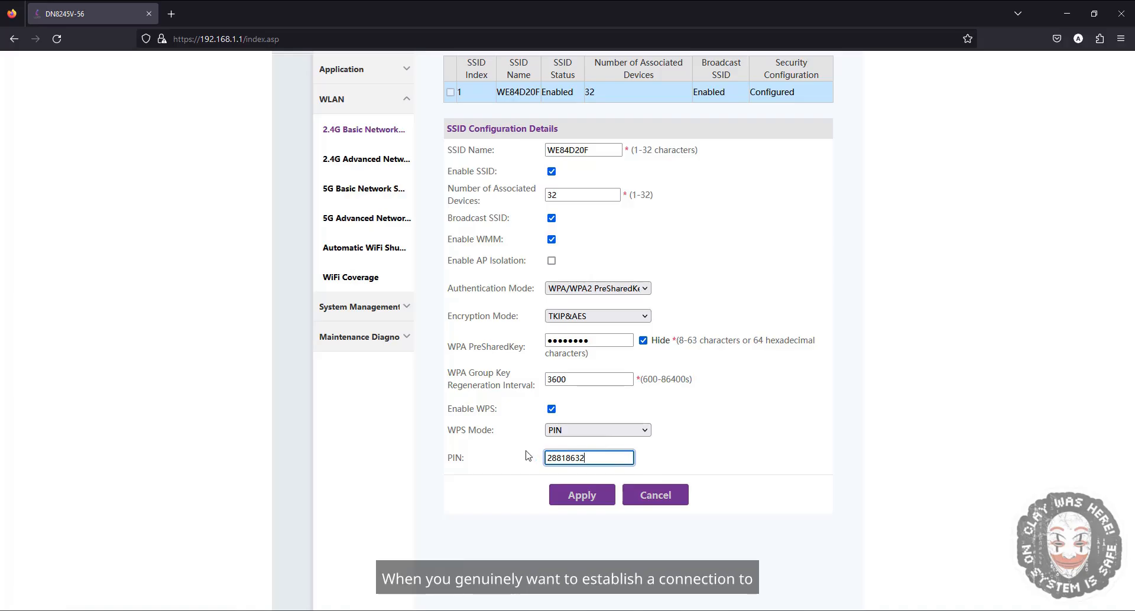
double_click(577, 456)
- Change the WPS mode to AP-PIN
click(616, 435)
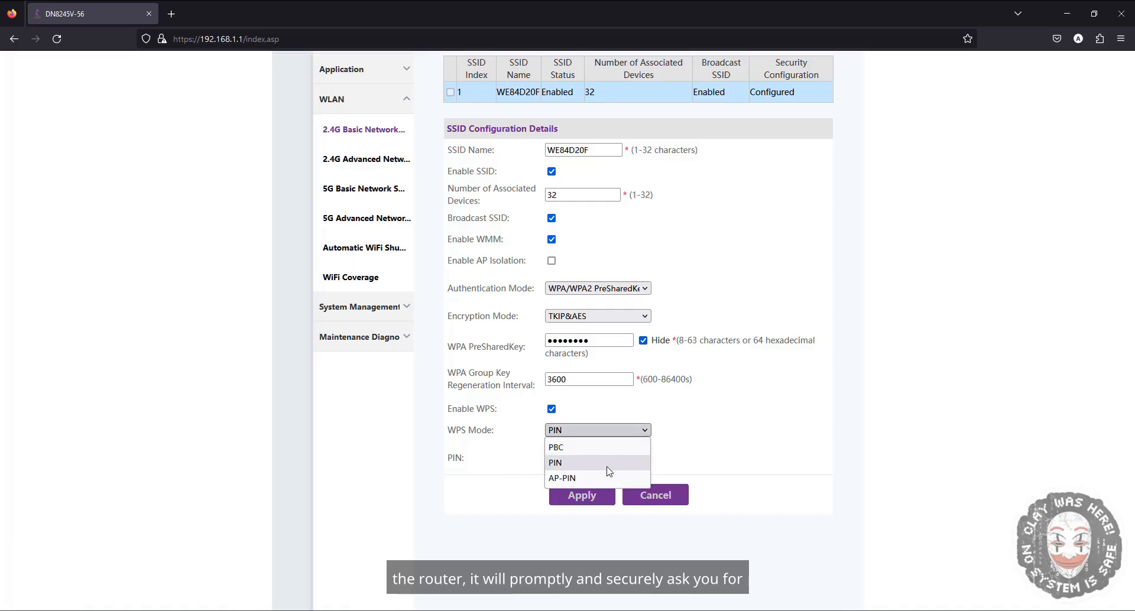
click(610, 474)
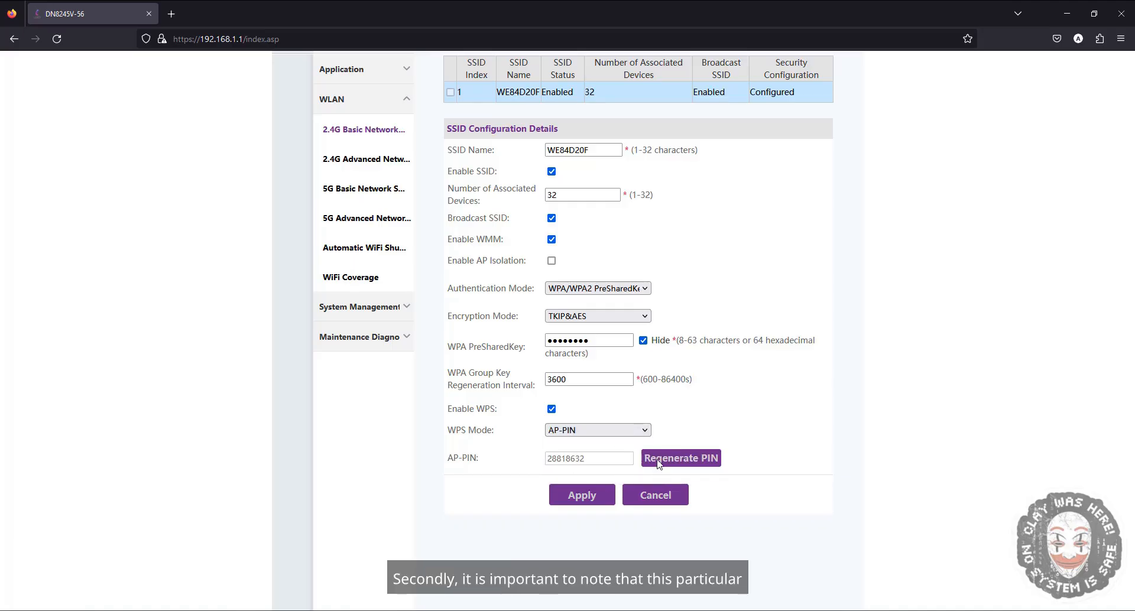
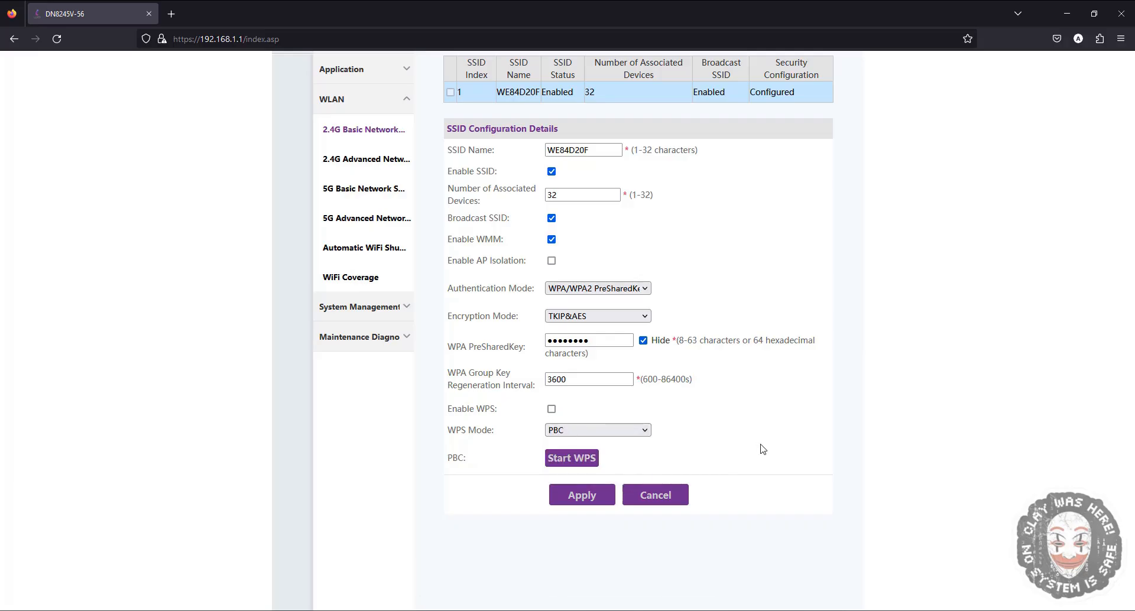
- Open the 2.4G Advanced Network settings page, declining to save the browser login
scroll(762, 449, up, 1)
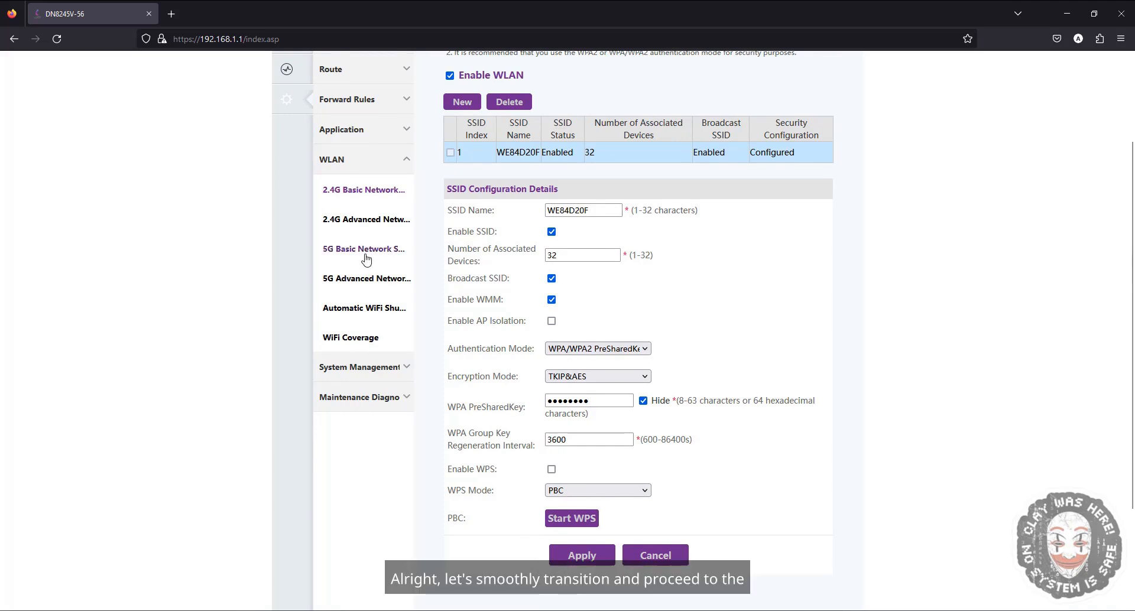
click(402, 222)
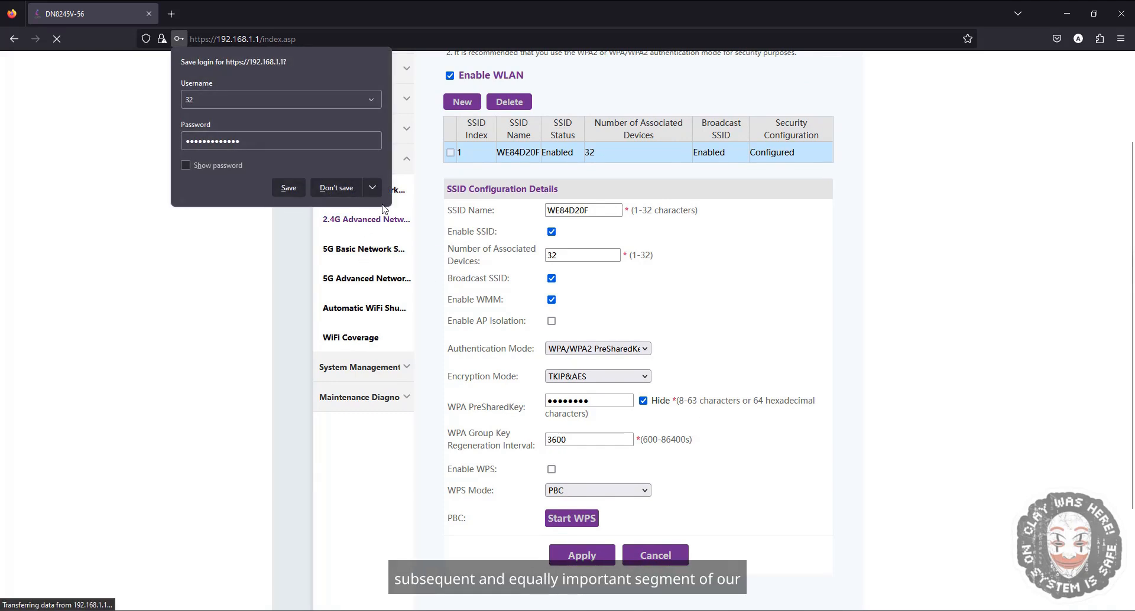
click(324, 189)
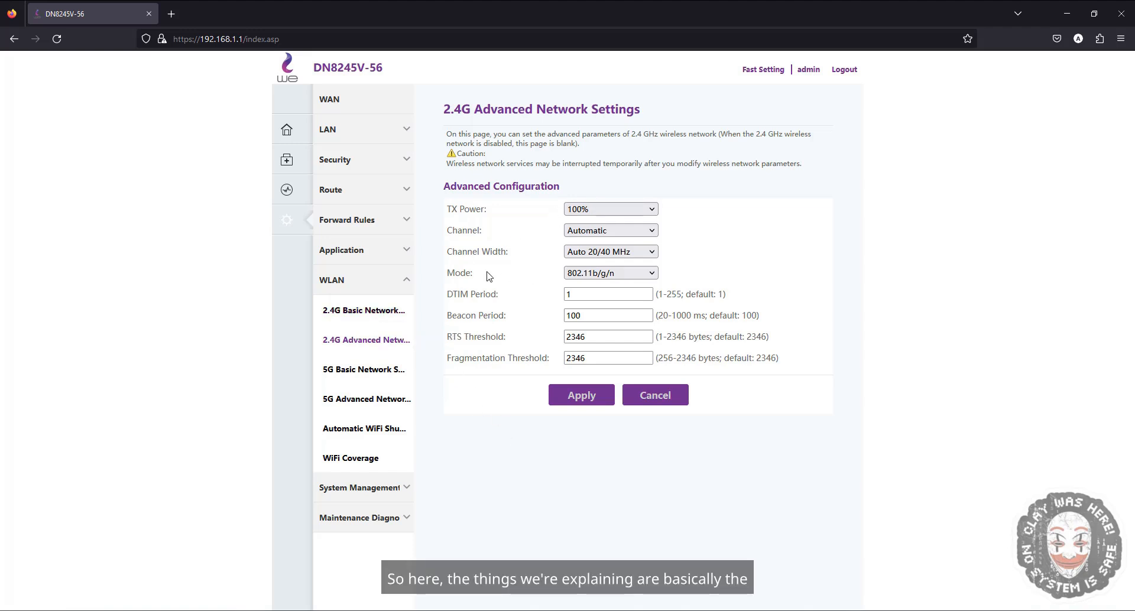
- View the 5G Basic Network settings and return to the 2.4G Advanced Network settings
click(379, 366)
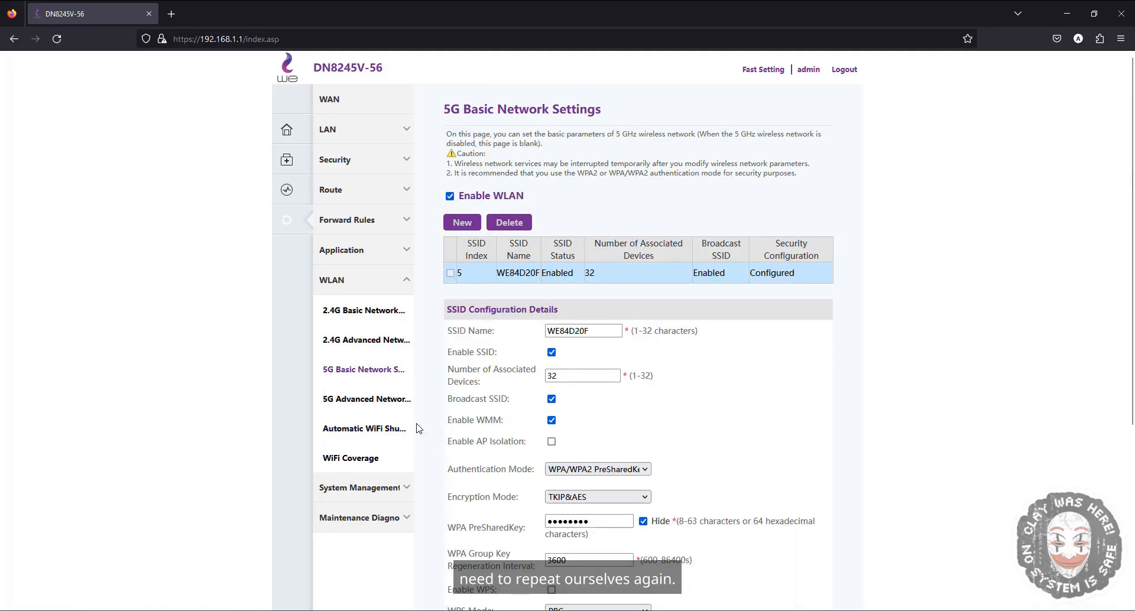
click(369, 340)
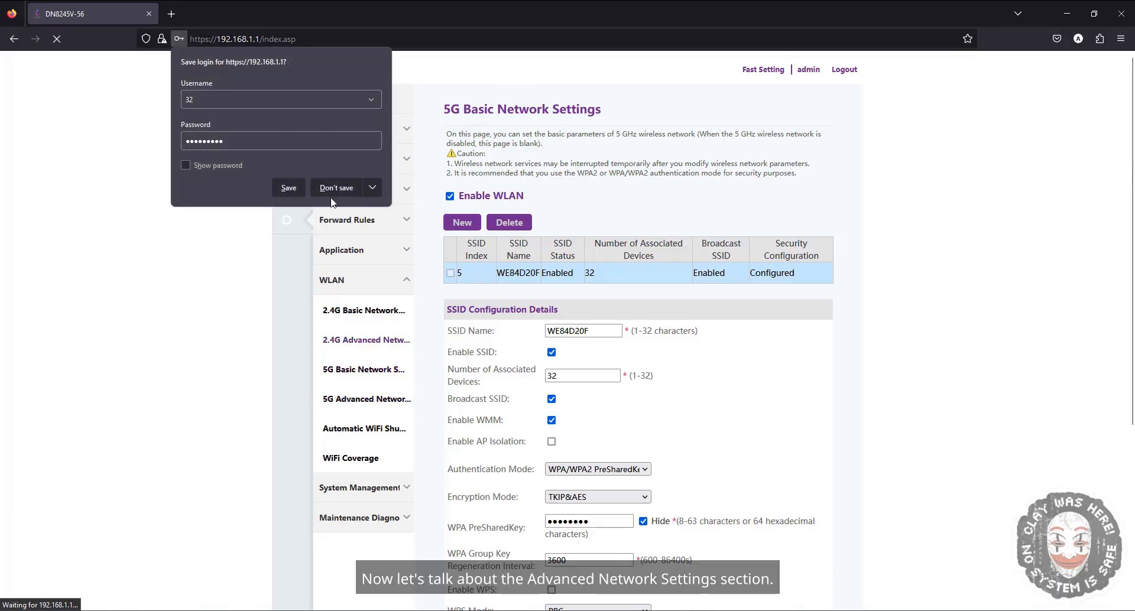
click(333, 190)
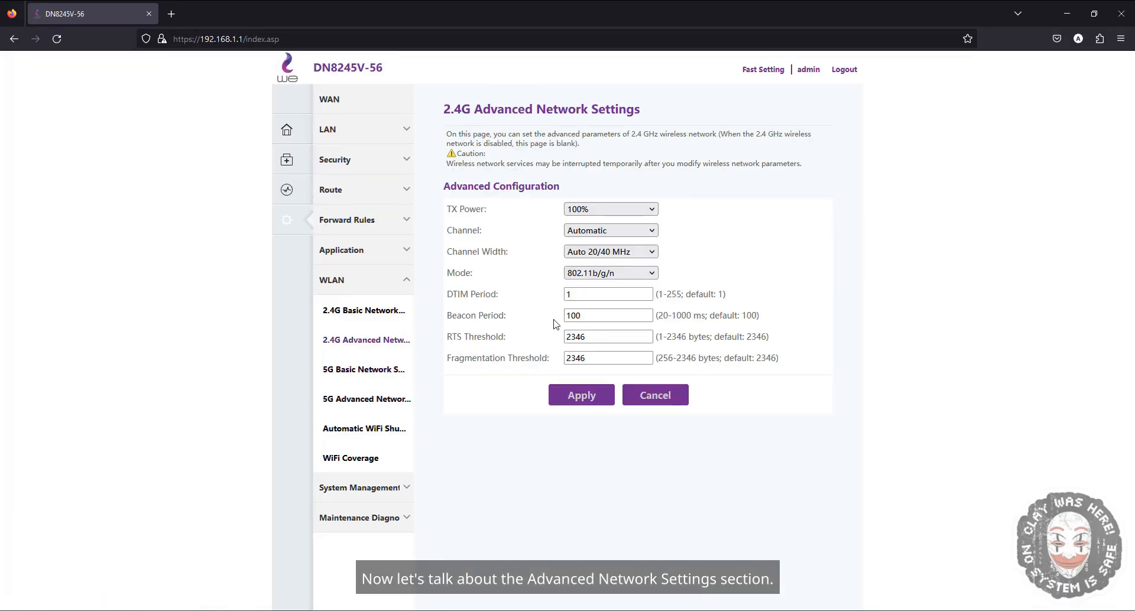
- Review the TX Power and Channel options of the 2.4G advanced configuration
click(590, 210)
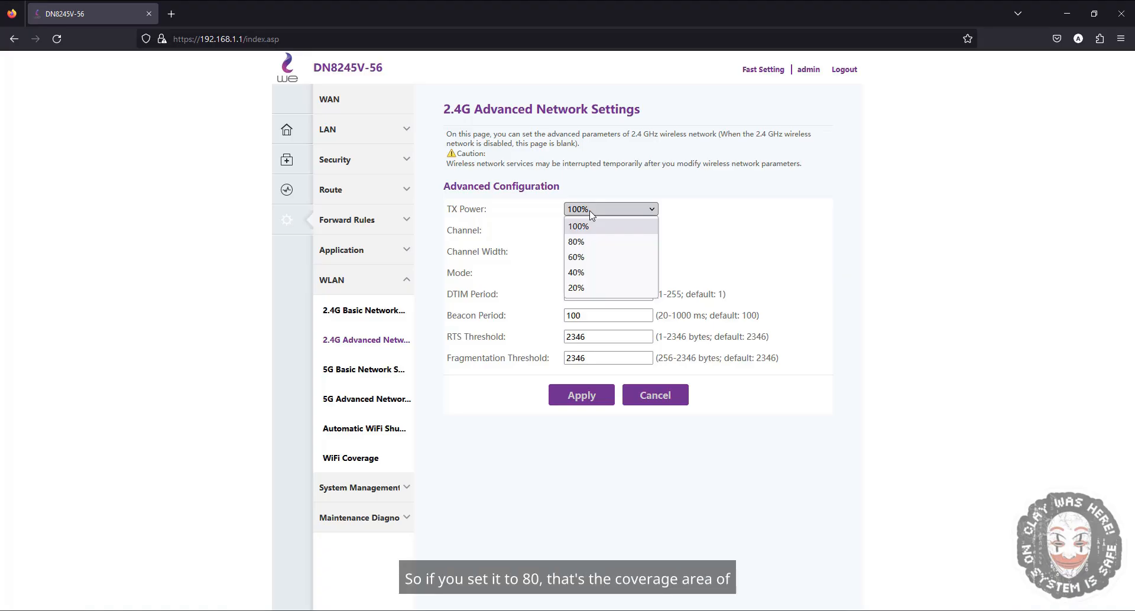
click(611, 214)
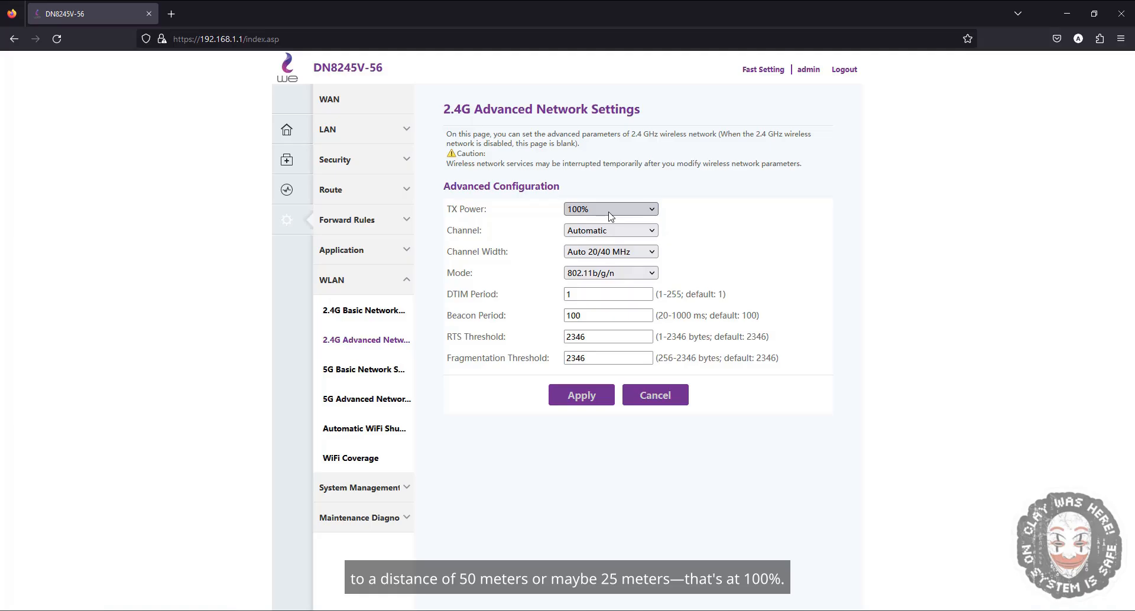
click(611, 212)
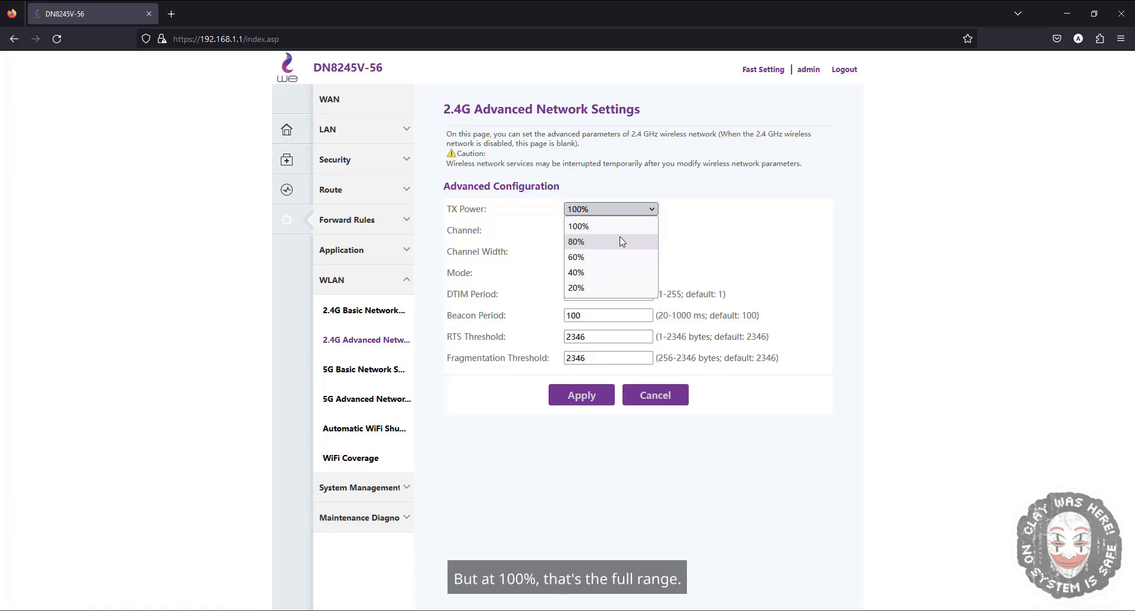
click(615, 225)
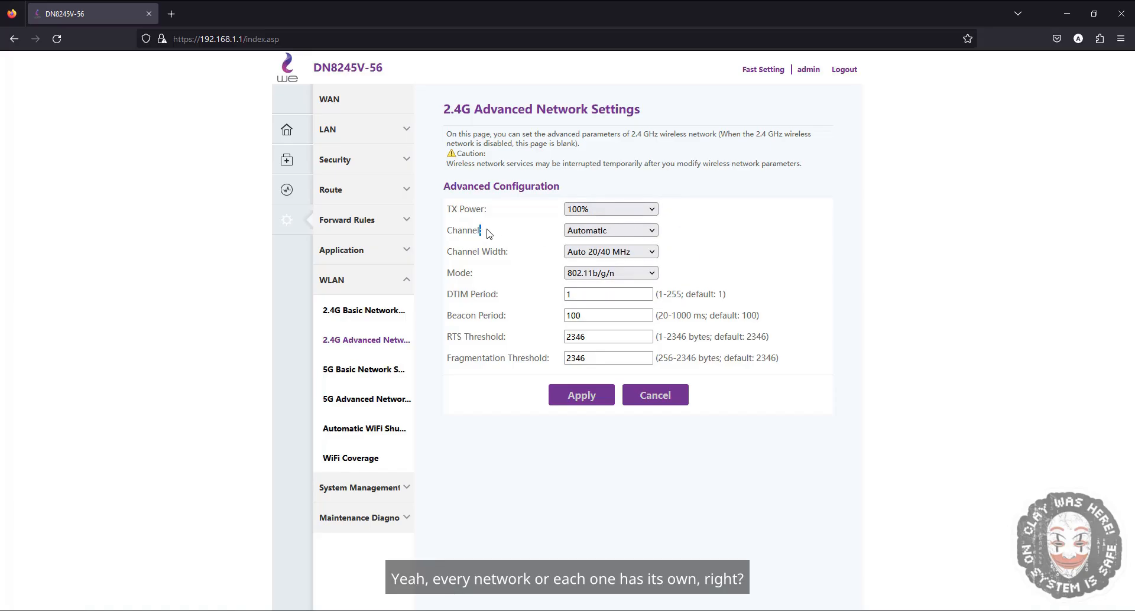
click(588, 230)
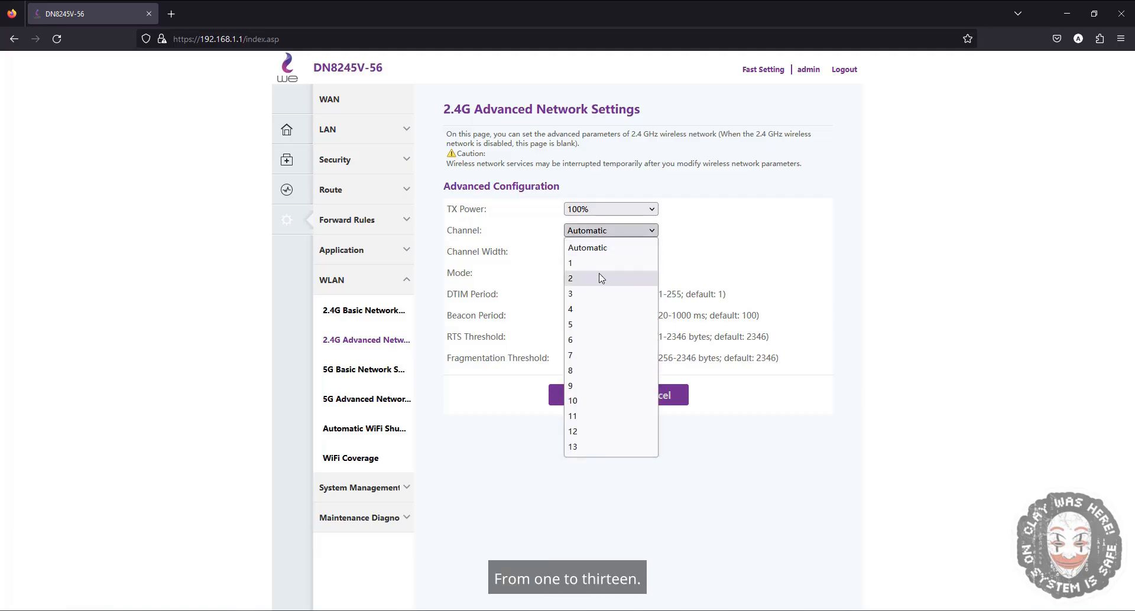
click(590, 245)
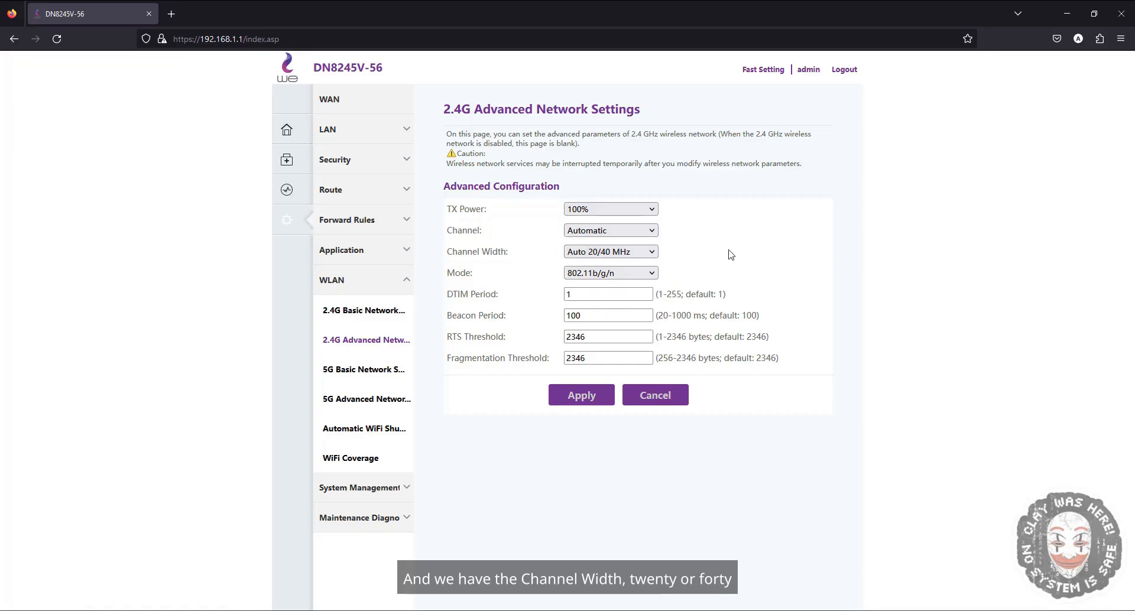
double_click(464, 273)
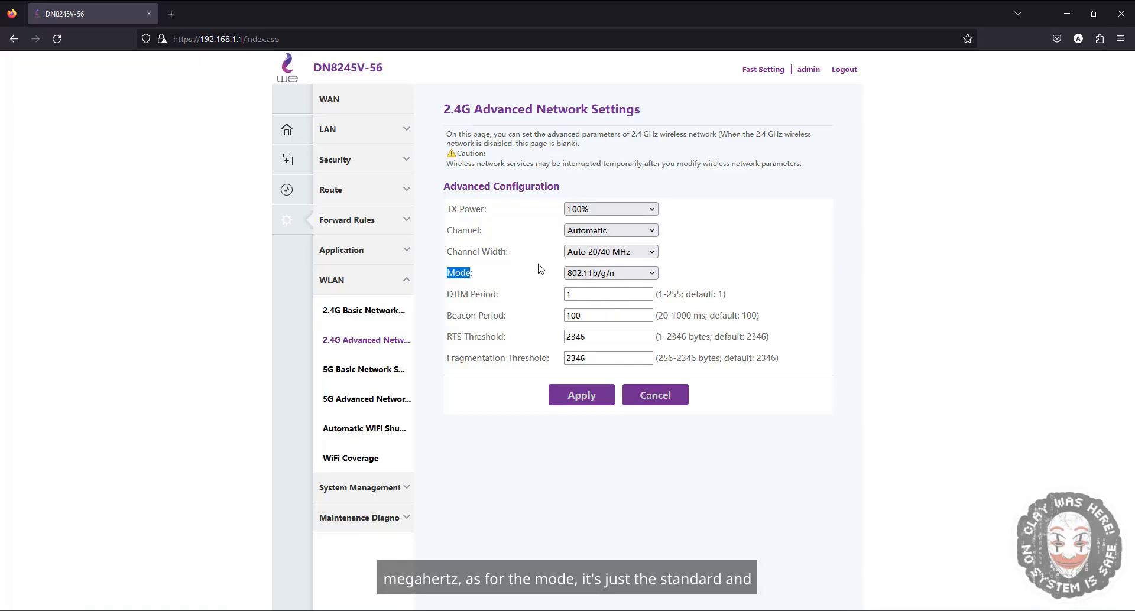
click(527, 411)
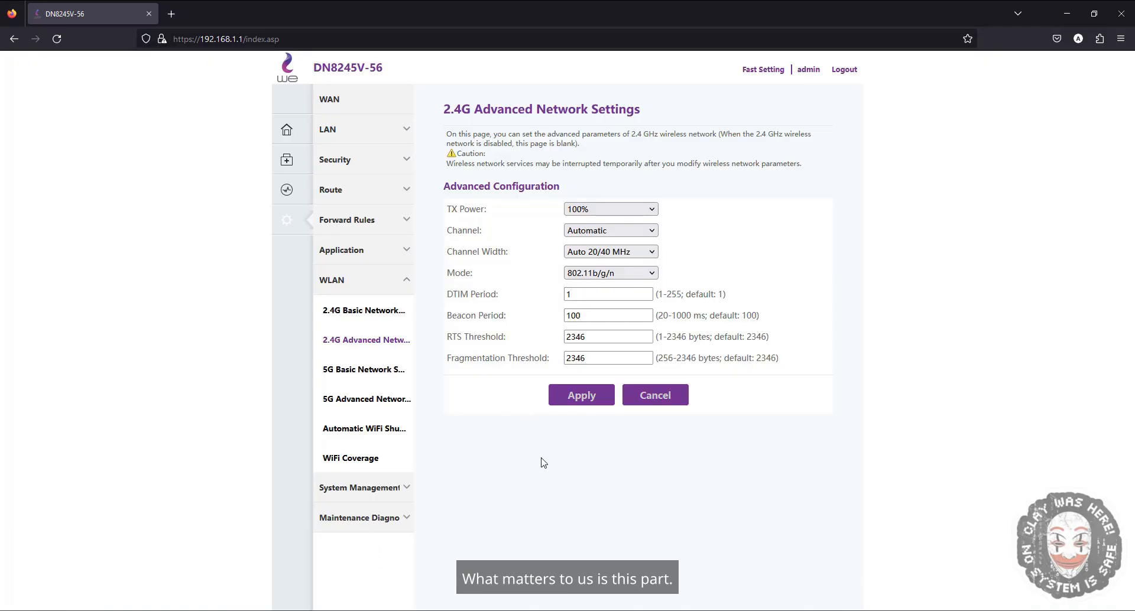
- Review the 2.4G Basic Network SSID configuration details
click(406, 289)
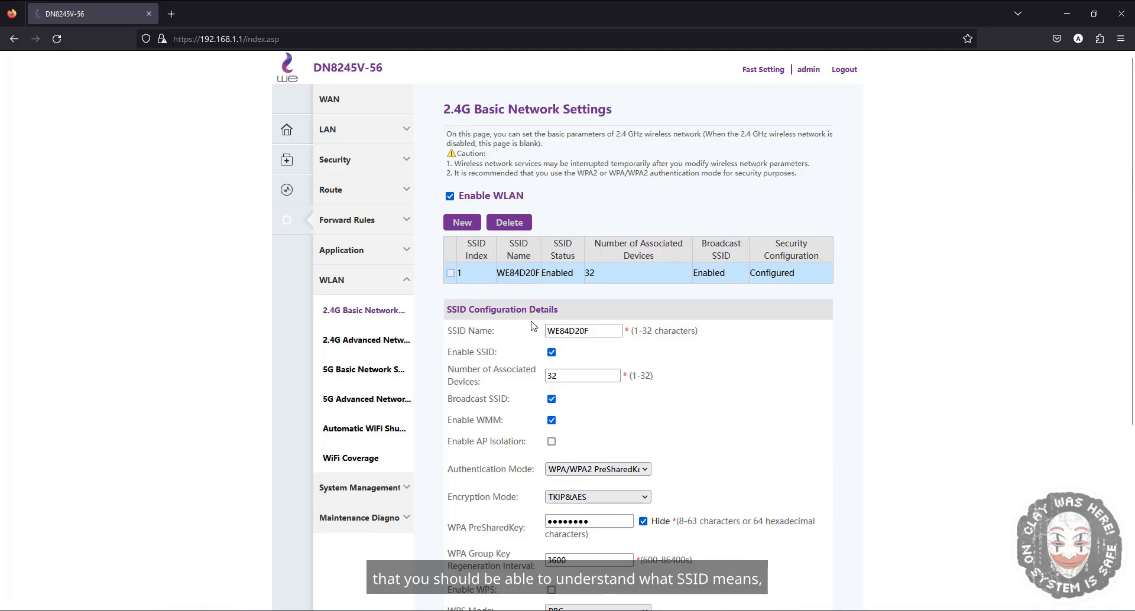
double_click(457, 331)
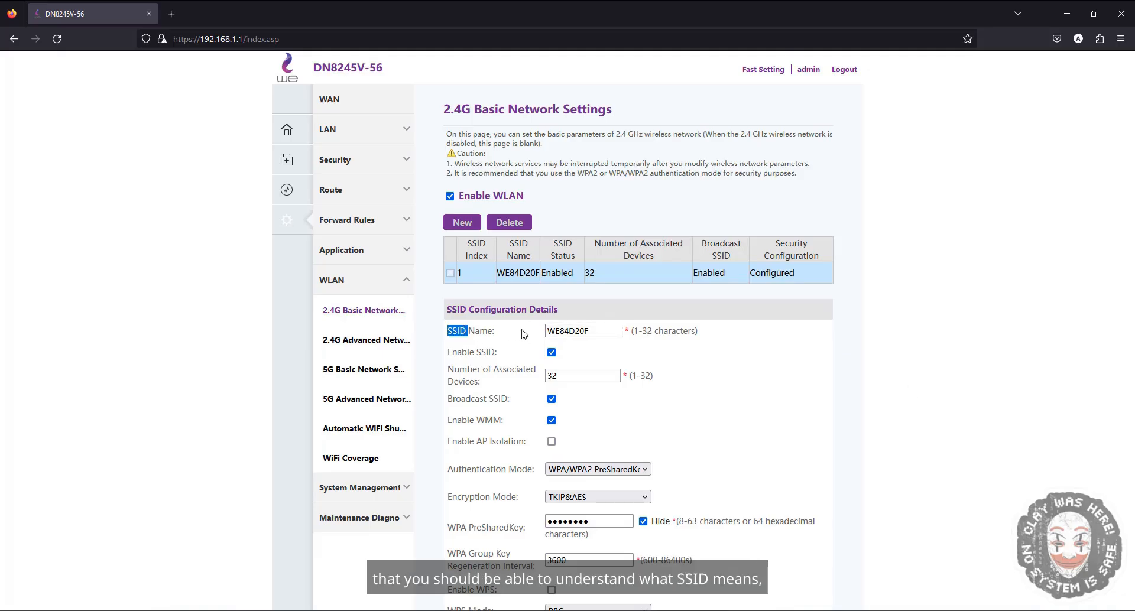
scroll(709, 372, down, 1)
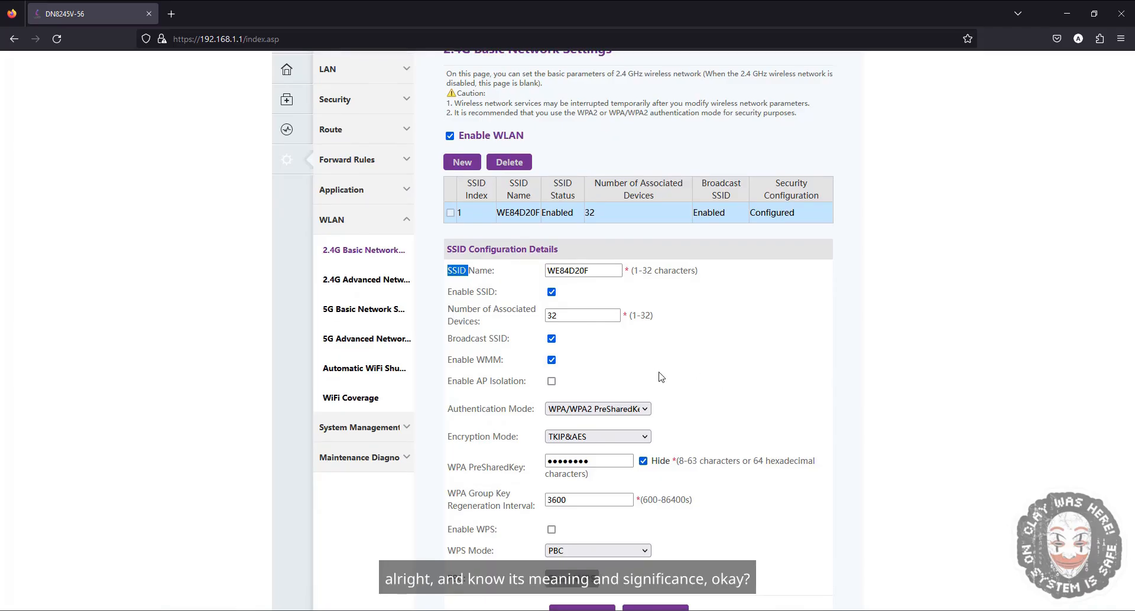
scroll(661, 377, down, 1)
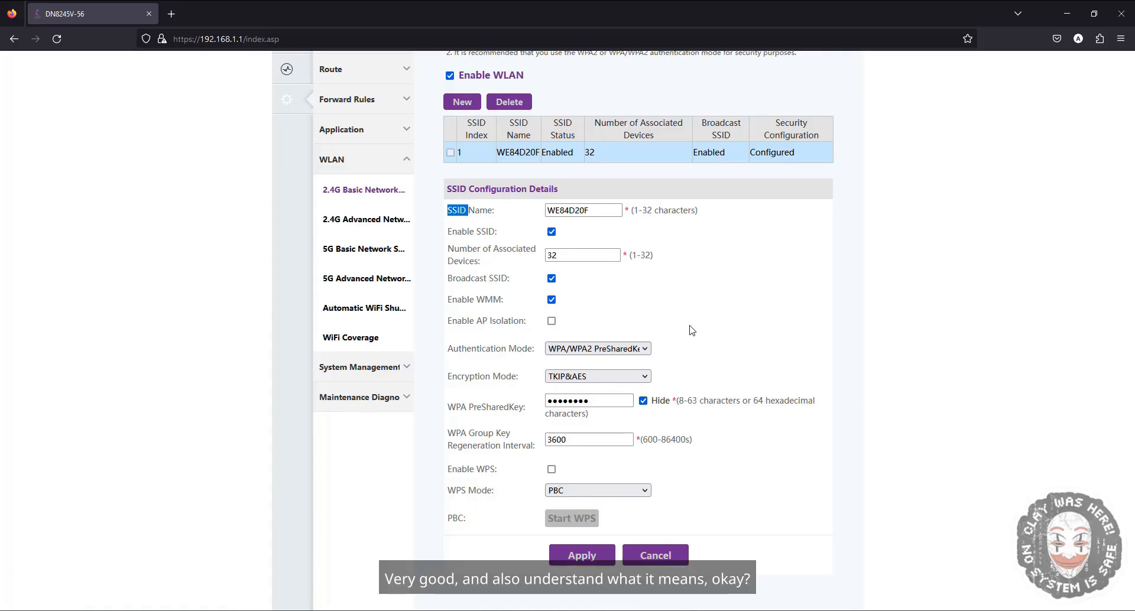
scroll(692, 330, down, 2)
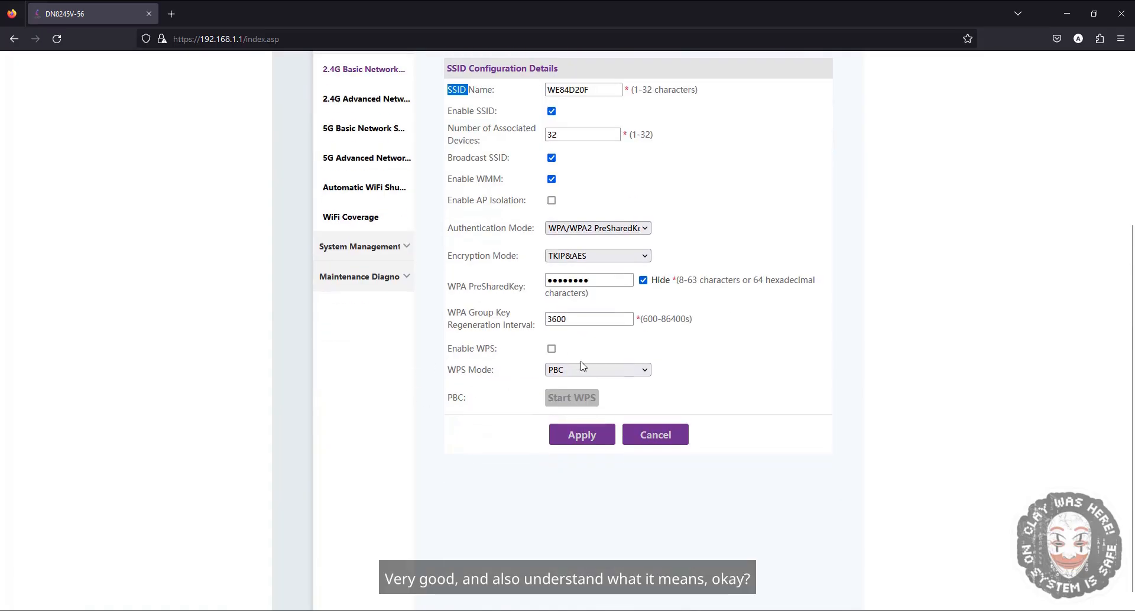
scroll(383, 281, up, 3)
- Navigate through the Route and Security menus to the LAN DHCP Server configuration page
click(383, 280)
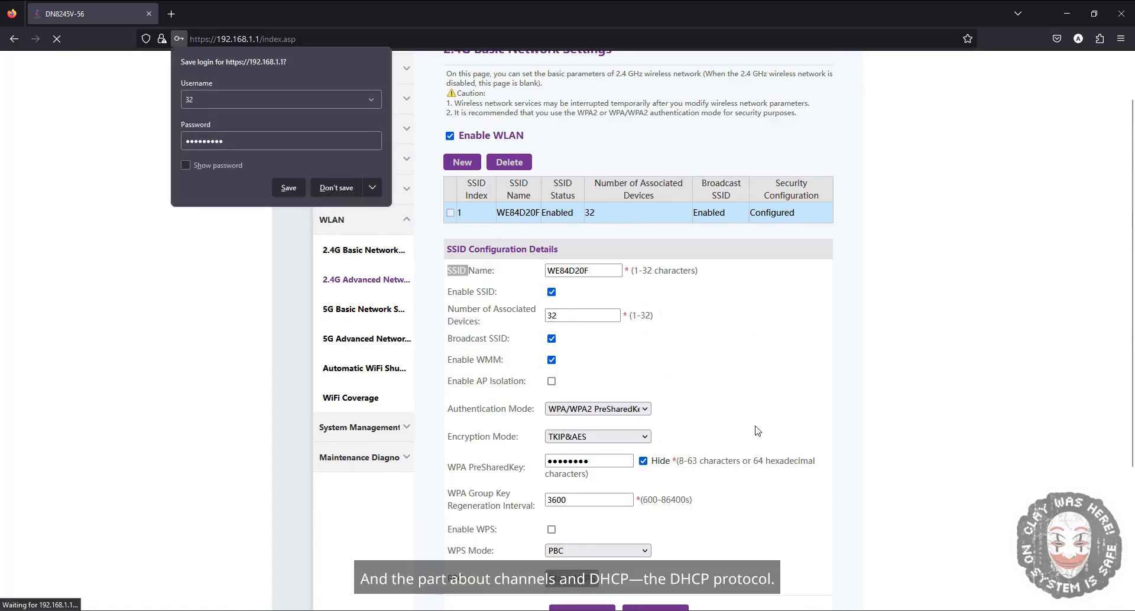
click(266, 185)
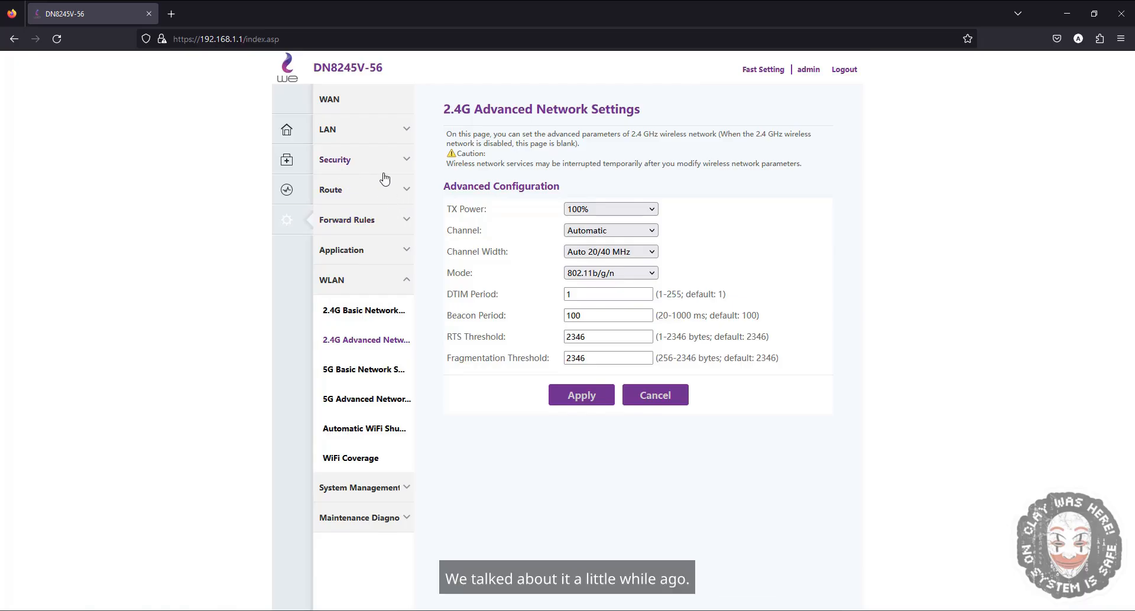
click(401, 194)
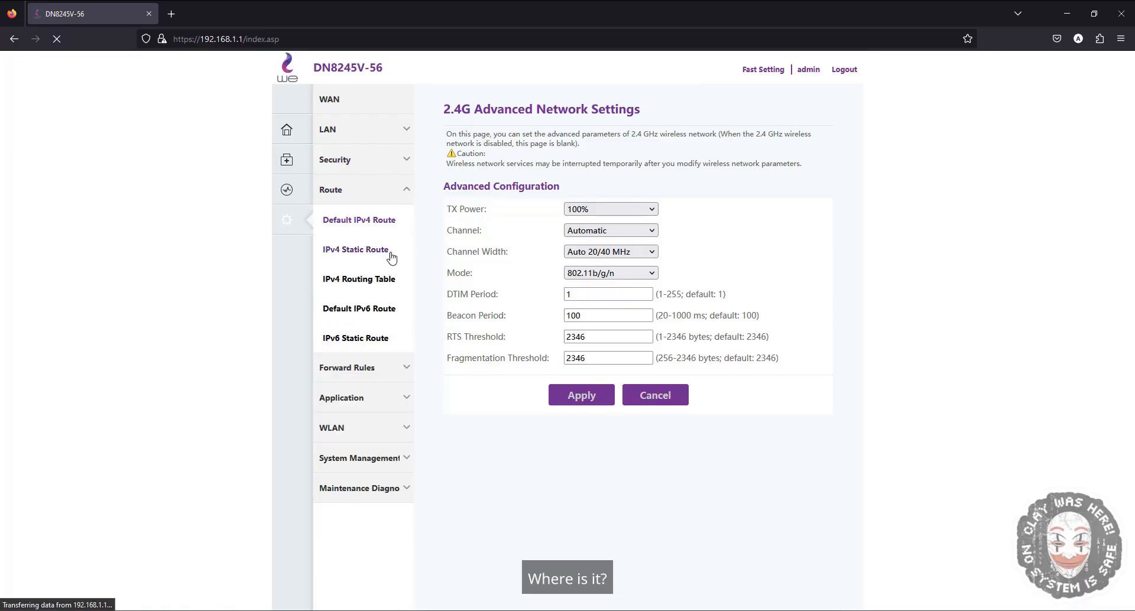
click(387, 165)
click(382, 141)
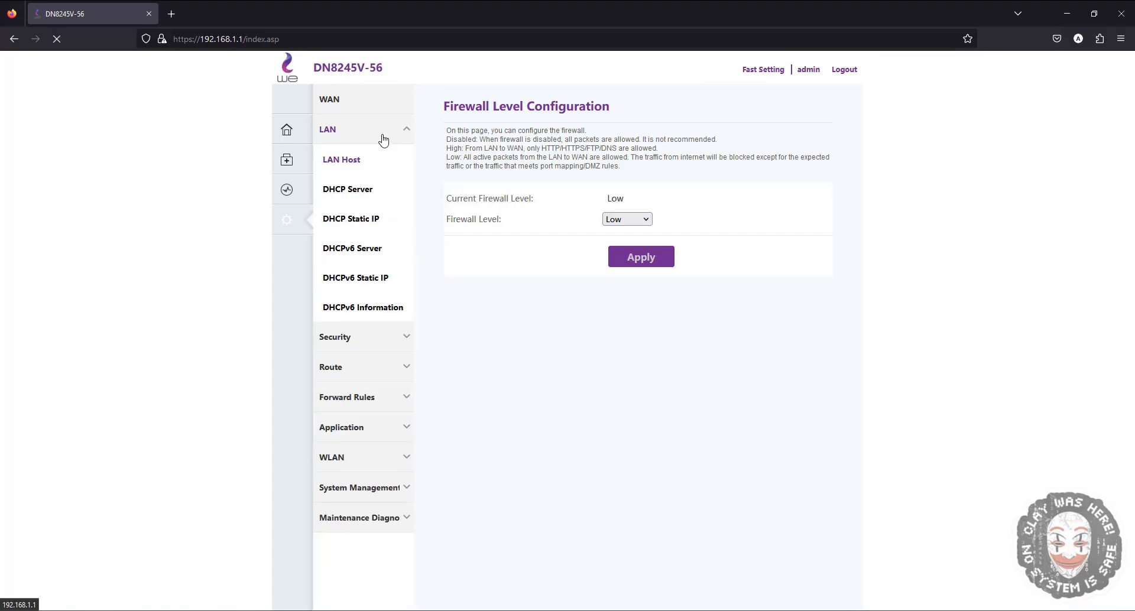
click(354, 194)
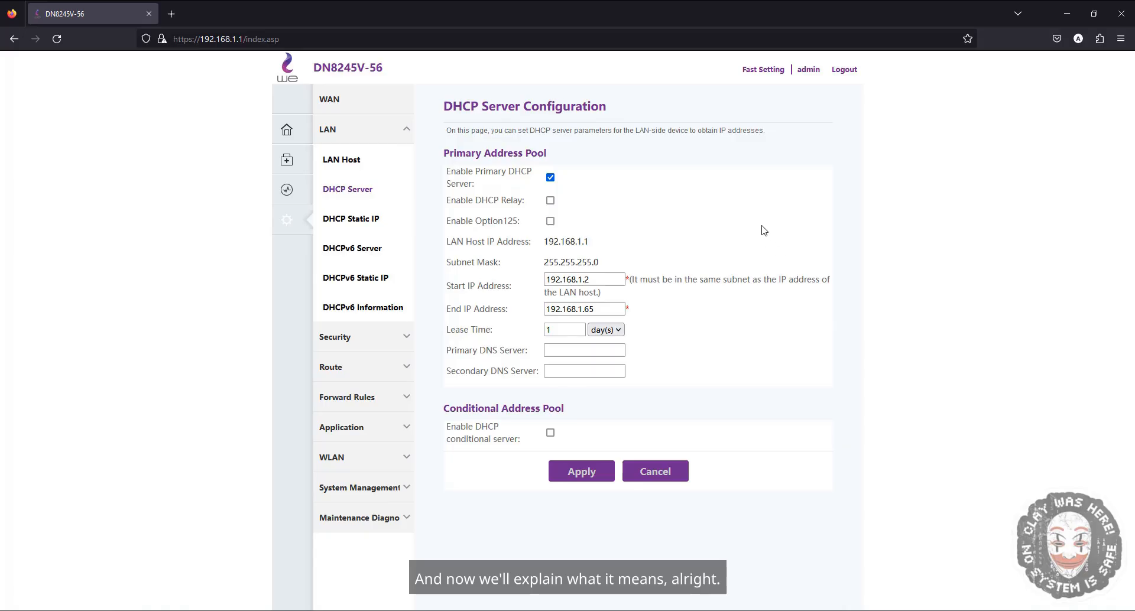
- Switch to Command Prompt and run ipconfig to list the network adapter addresses
key(super+s)
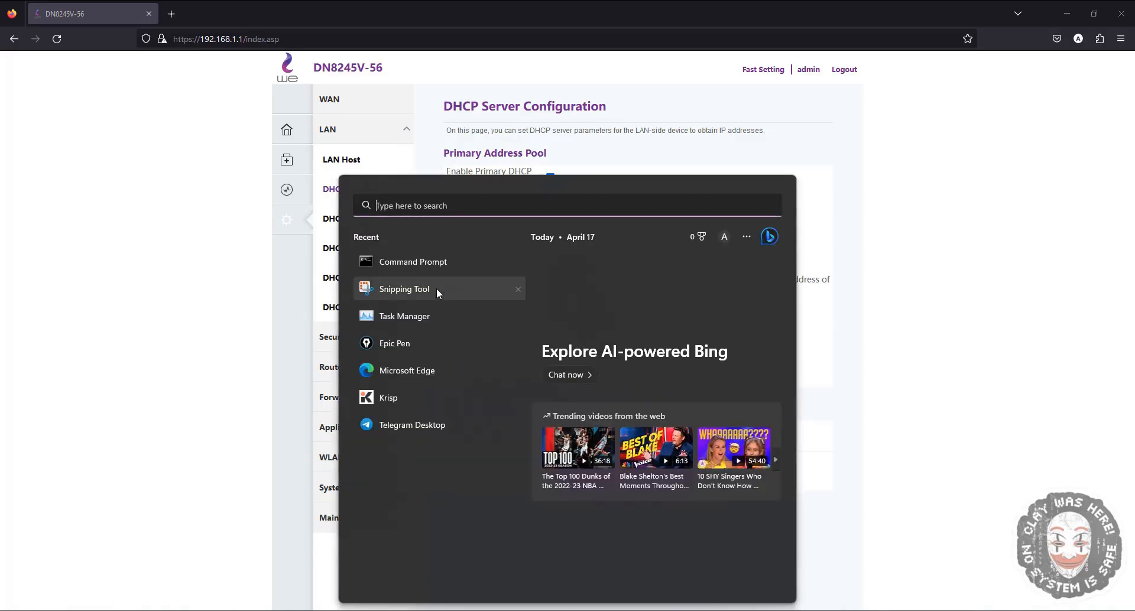
click(413, 343)
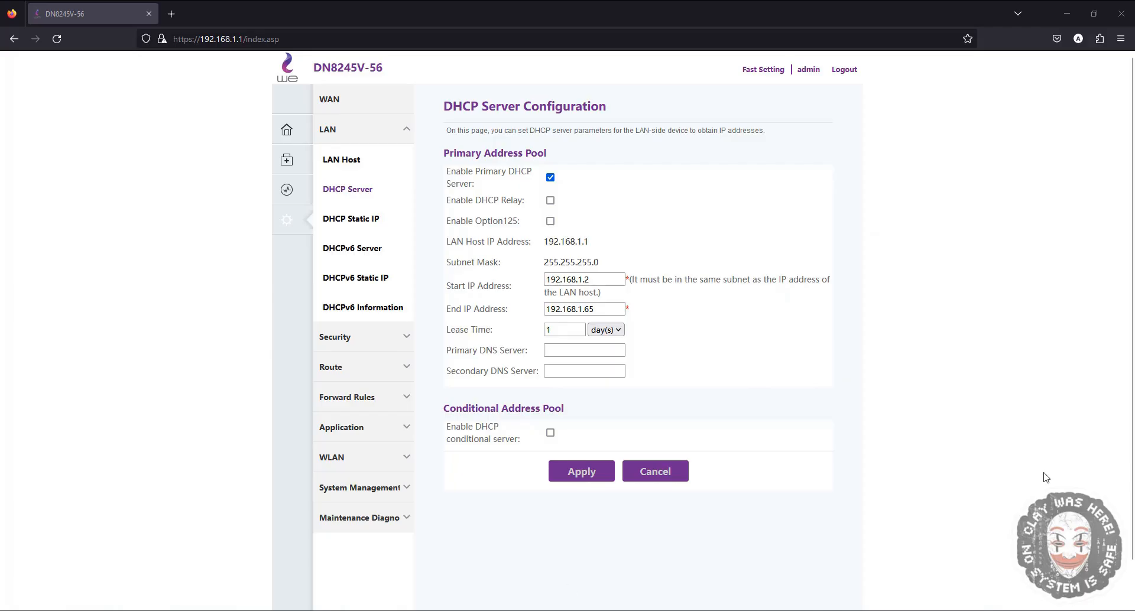
key(super+s)
text(cmd)
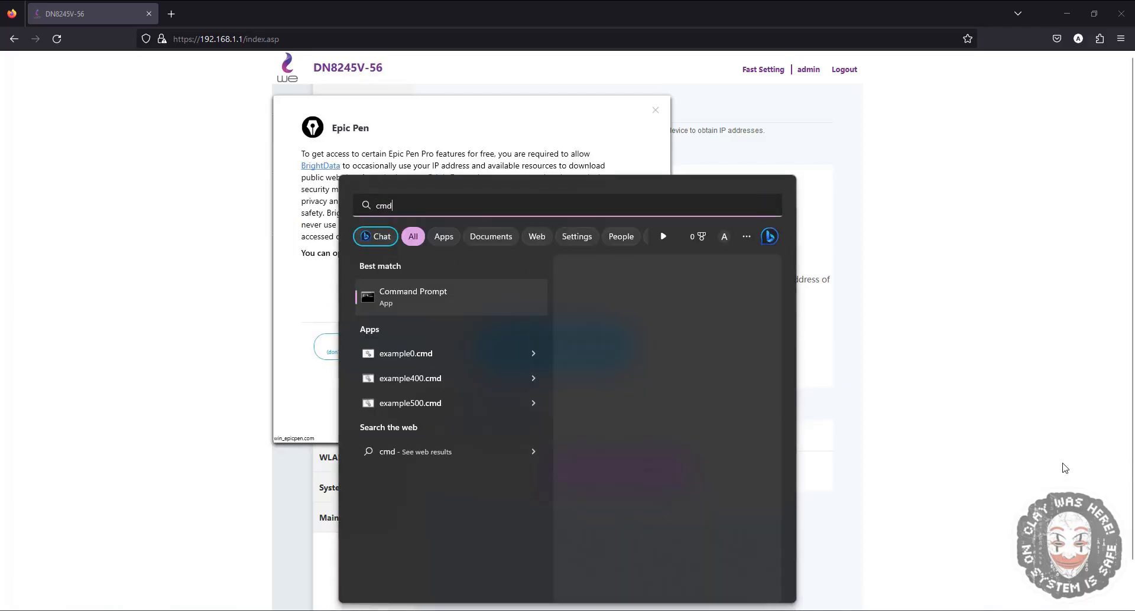
key(Return)
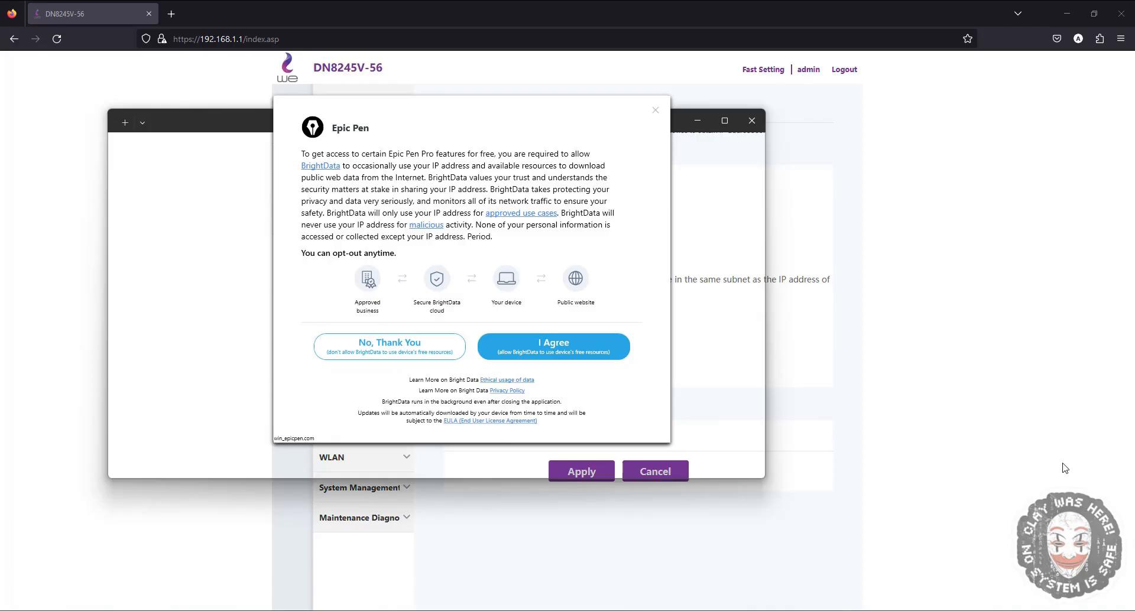
text(ip)
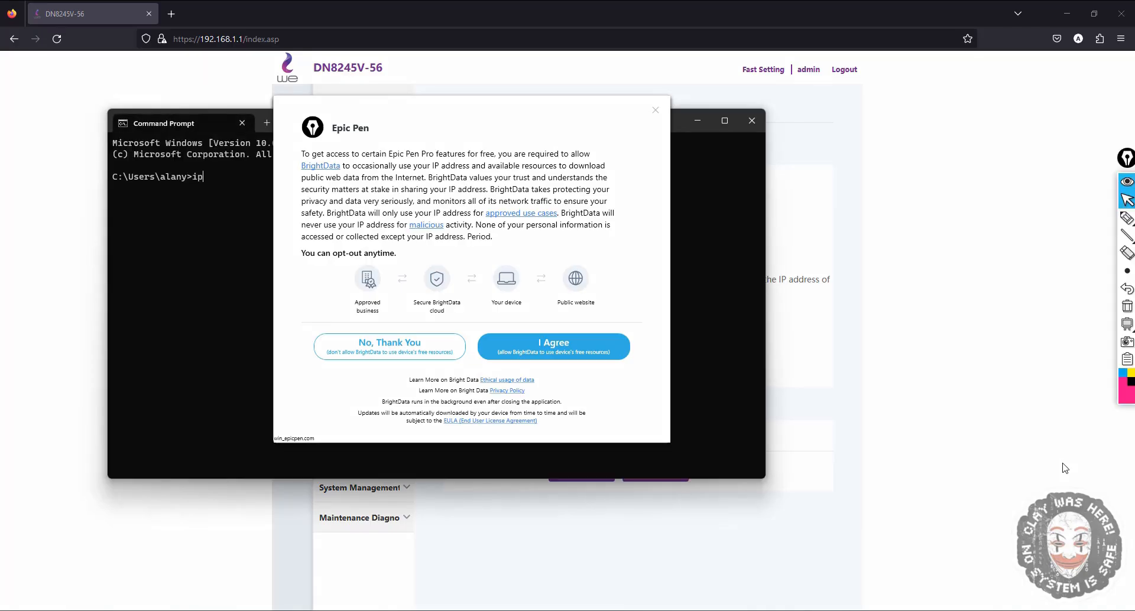
text(config)
key(Return)
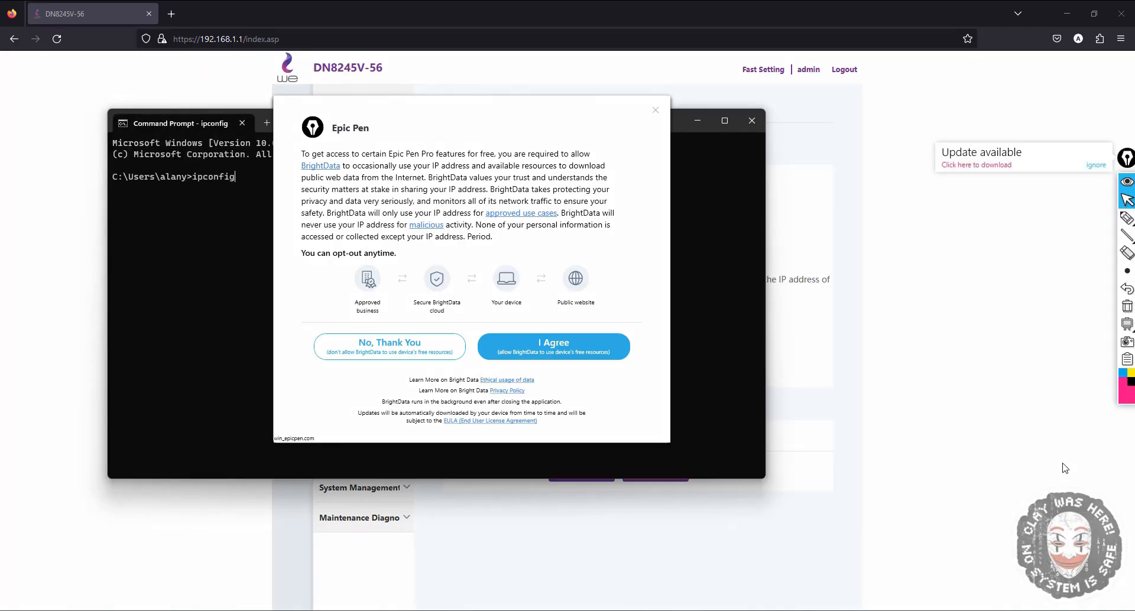
click(439, 346)
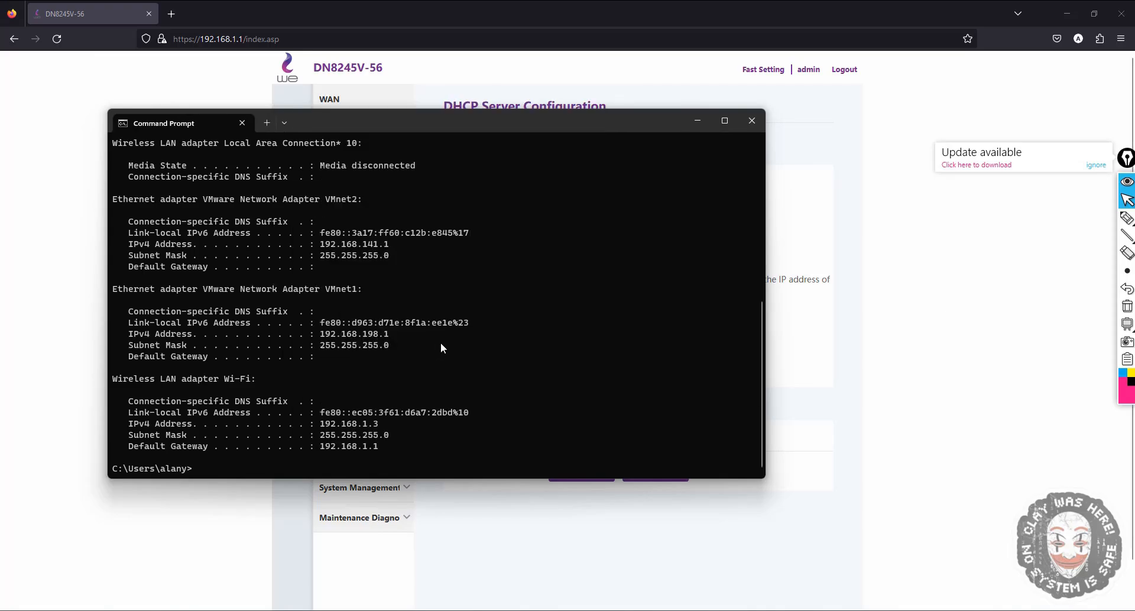
mouse_move(1128, 221)
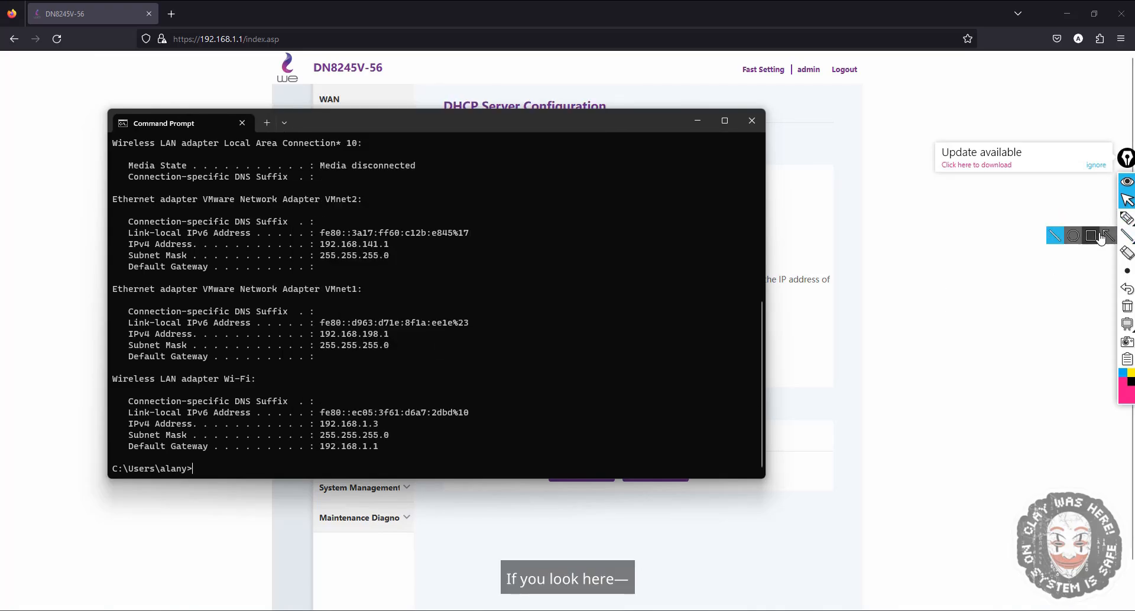
click(1096, 235)
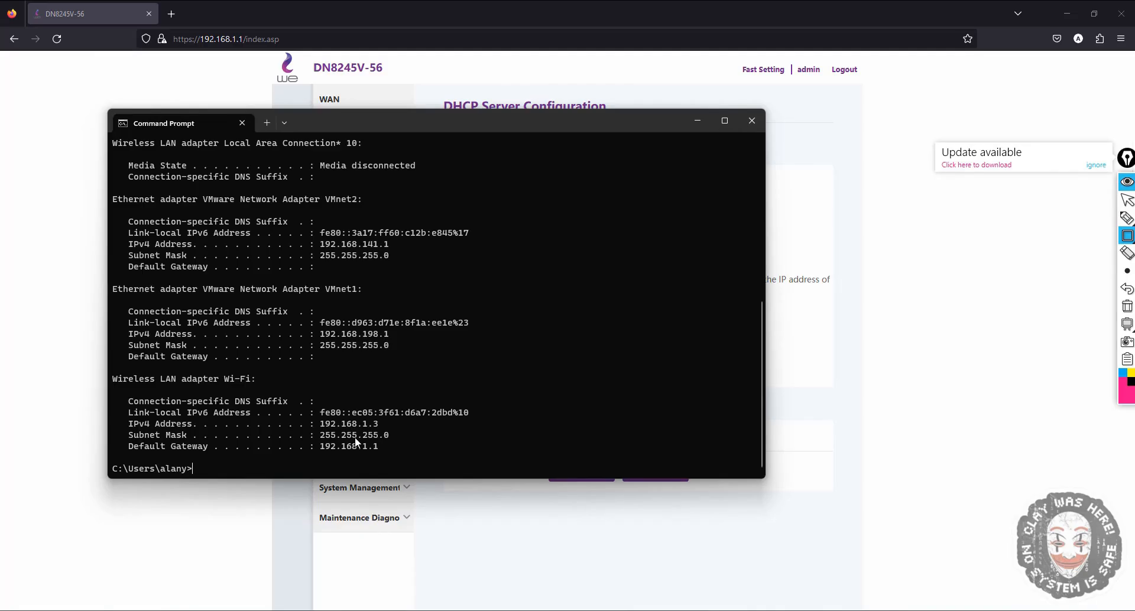
mouse_move(125, 403)
mouse_down()
mouse_move(239, 419)
mouse_move(478, 419)
mouse_up()
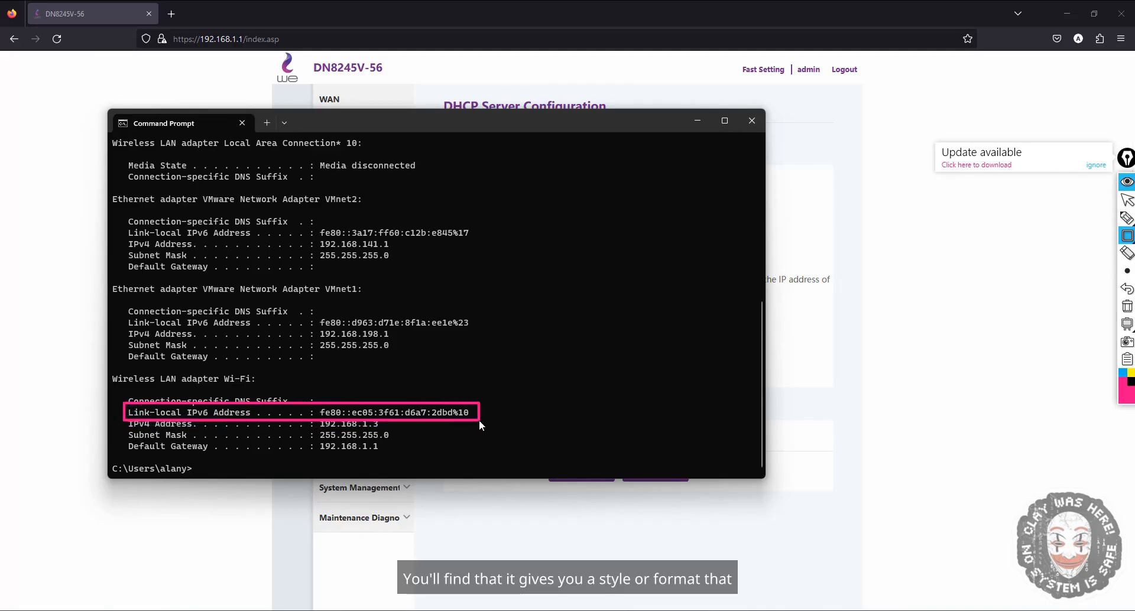
click(1126, 289)
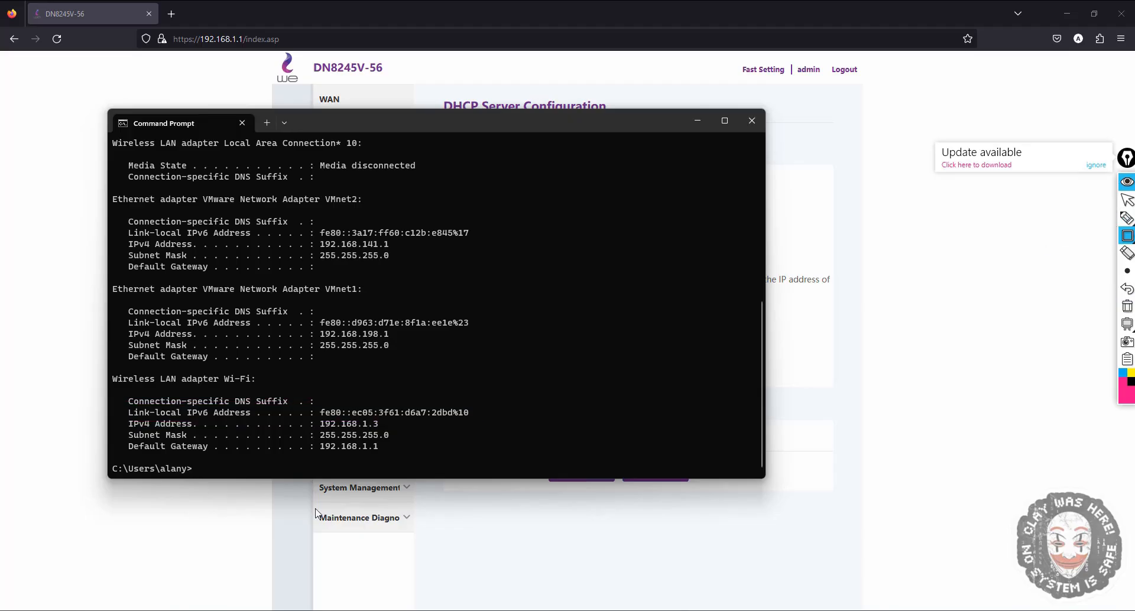
- Highlight the Wi-Fi adapter's IPv4 address, subnet mask and default gateway in the ipconfig output
drag(122, 421, 386, 428)
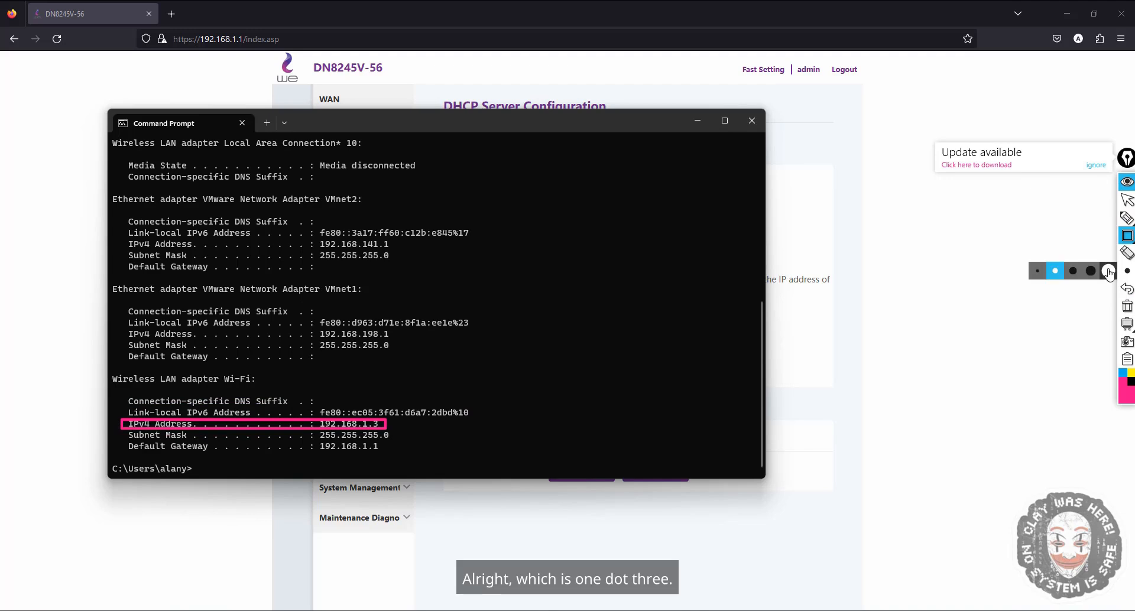
click(1126, 304)
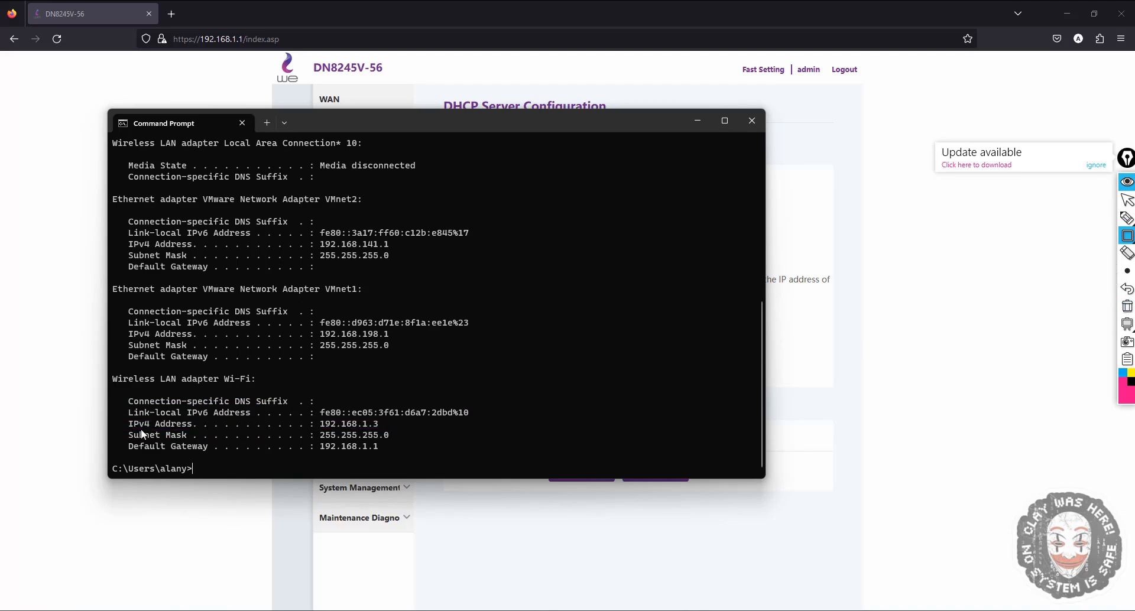
drag(206, 438, 401, 440)
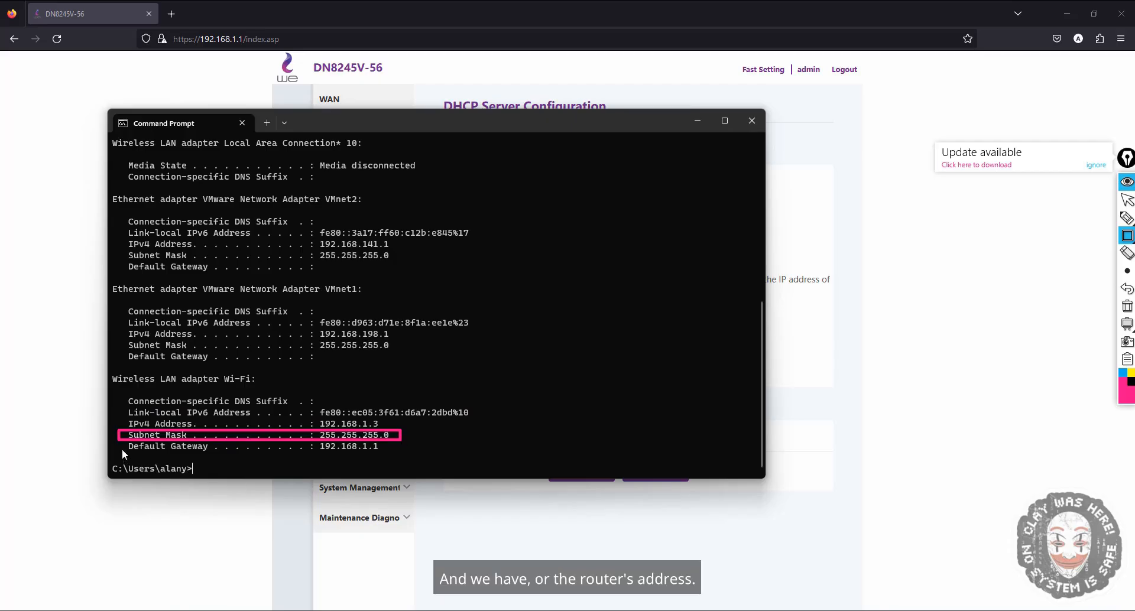
mouse_move(121, 436)
mouse_down()
mouse_move(201, 455)
mouse_move(388, 456)
mouse_up()
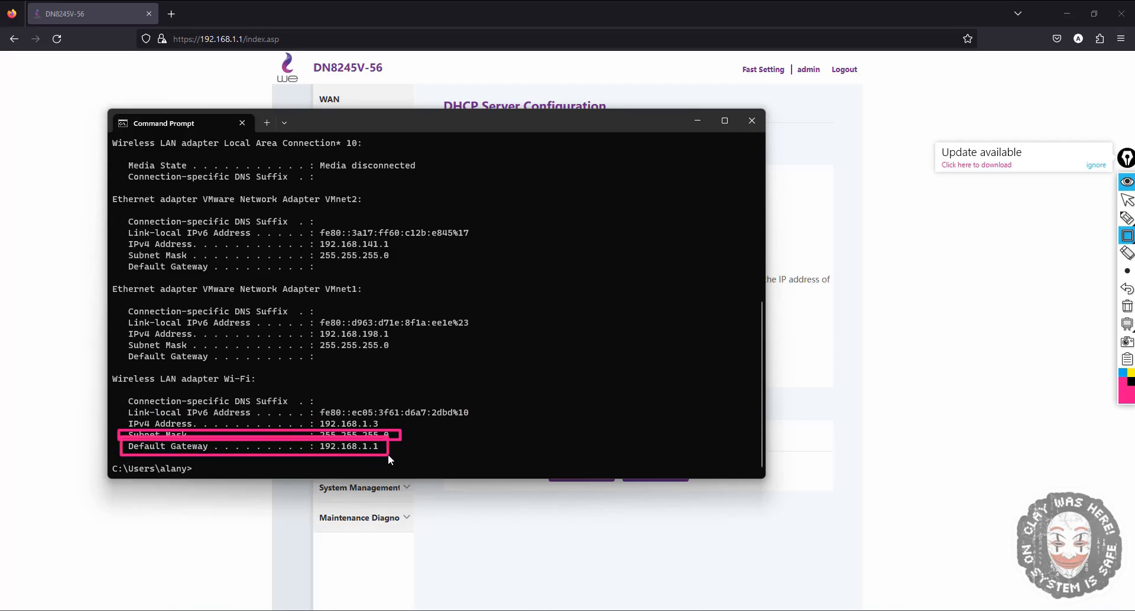
click(1128, 306)
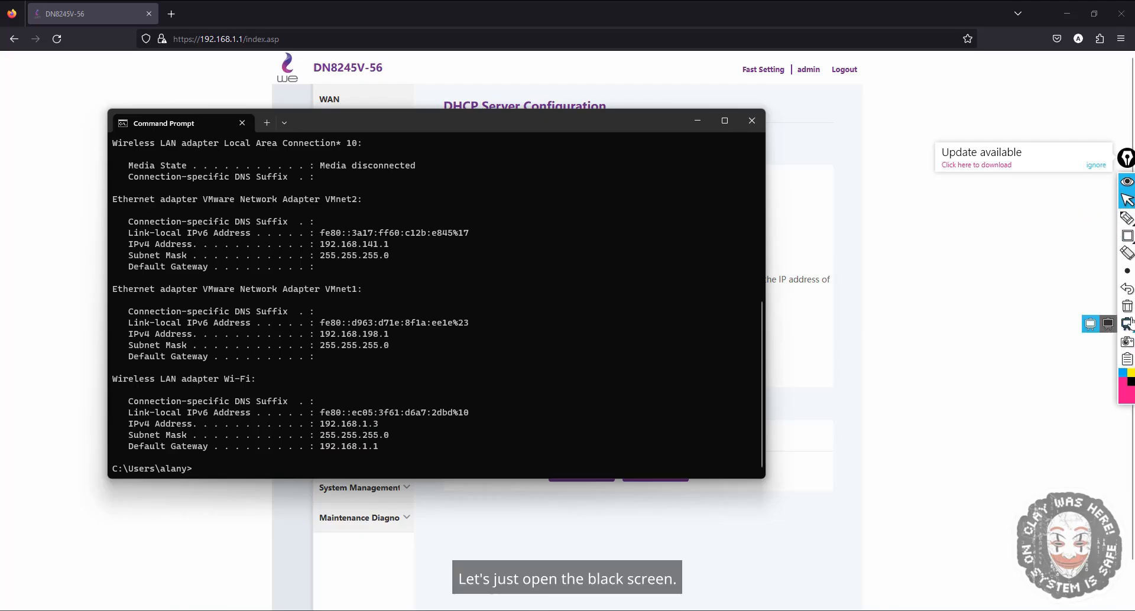
- Open a blank black whiteboard and draw a large ellipse representing a network
click(1108, 324)
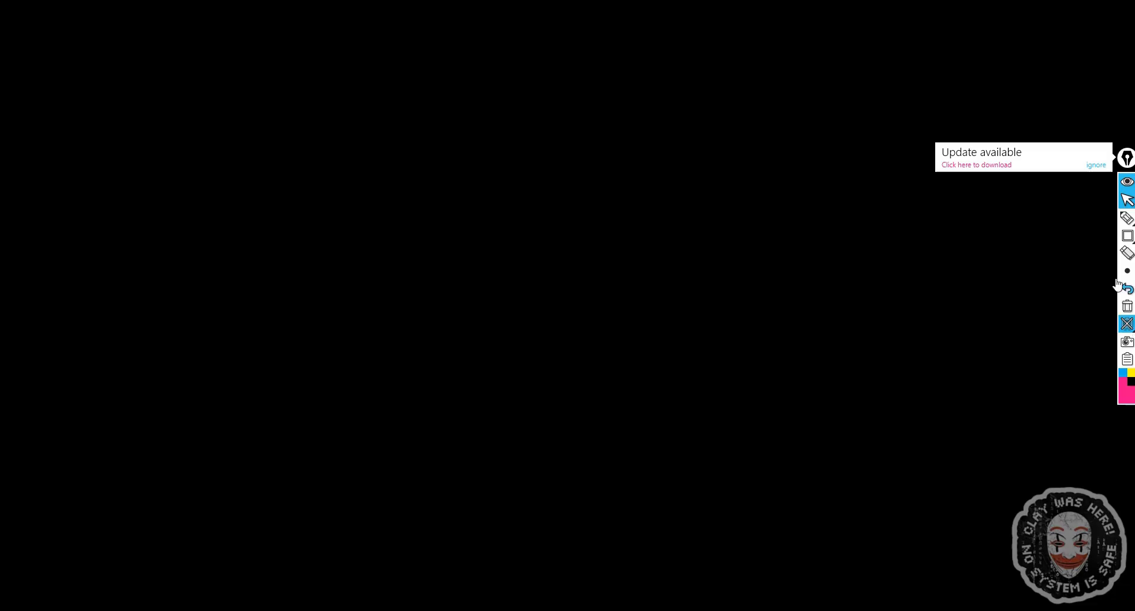
click(1096, 167)
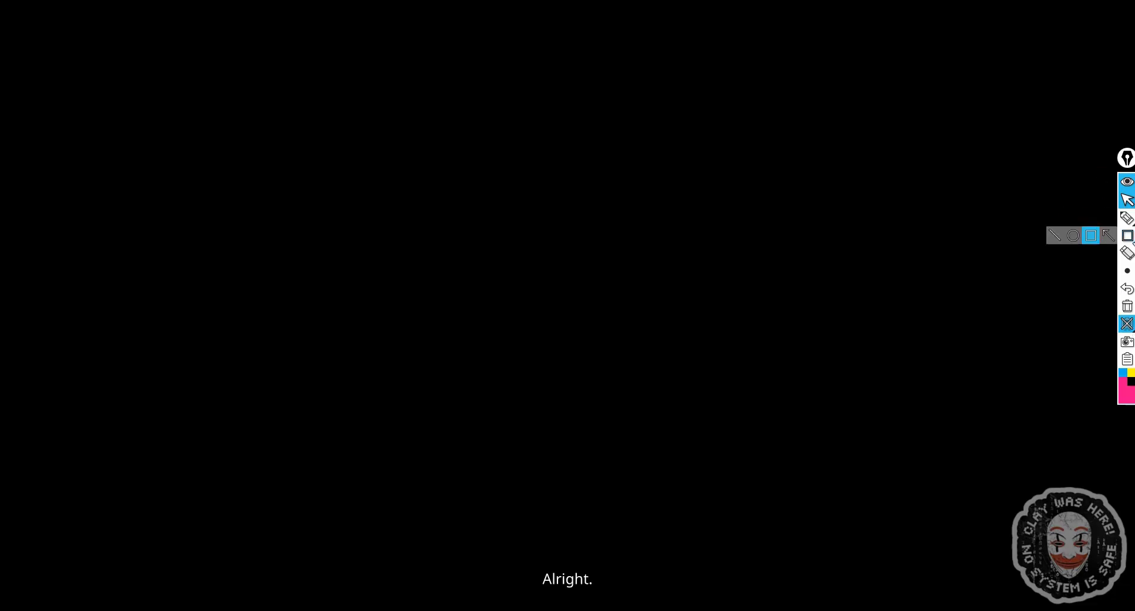
click(1128, 236)
click(1074, 230)
drag(1001, 79, 620, 399)
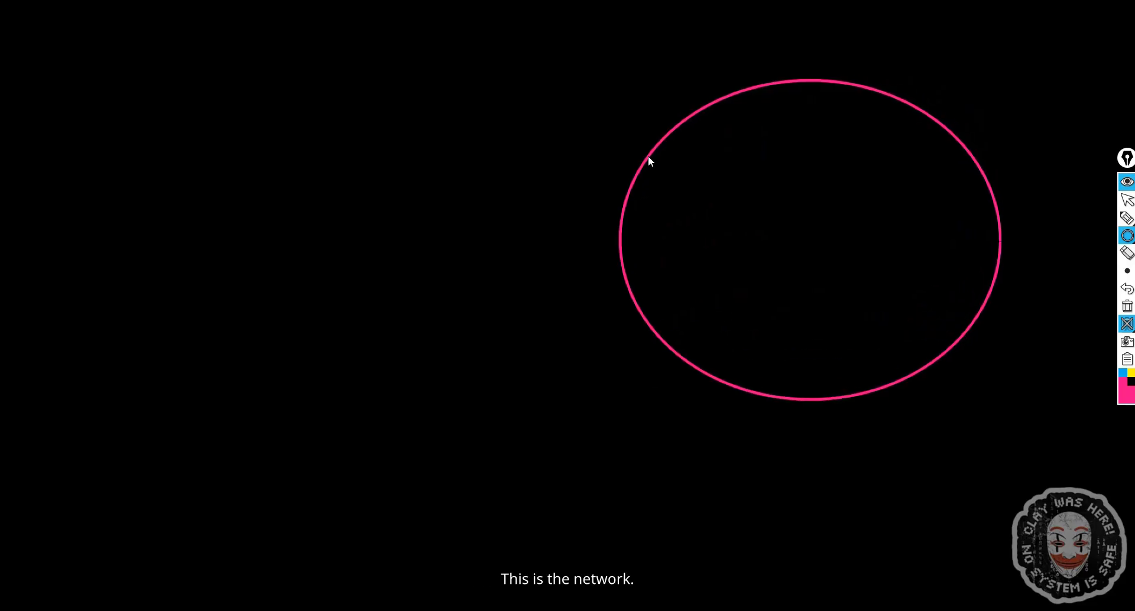
- Sketch small device circles inside the ellipse, then clear the whole board
click(1126, 219)
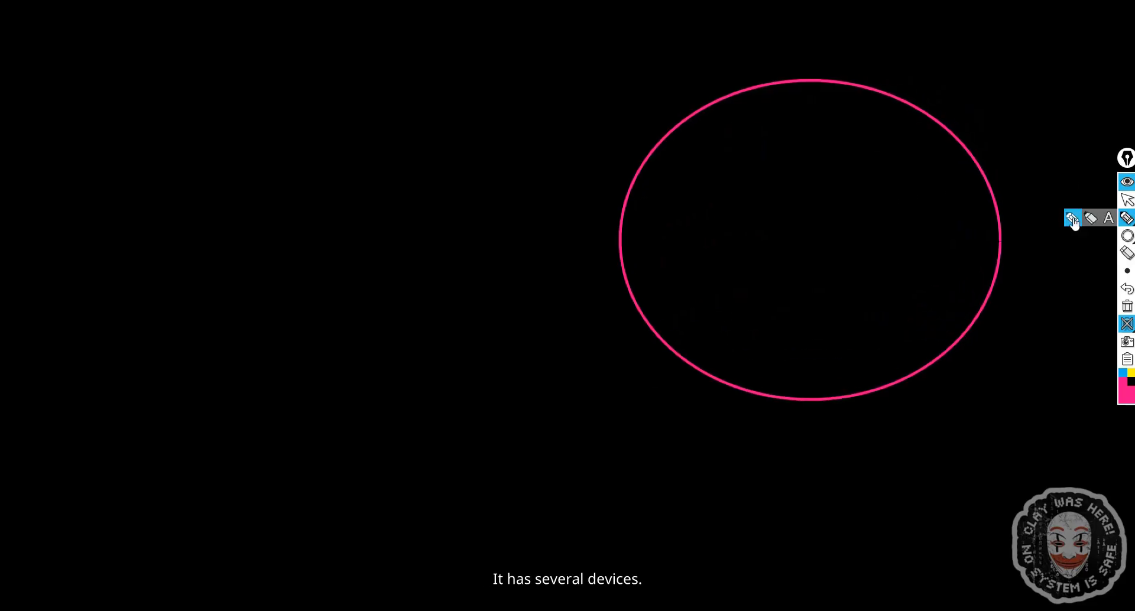
drag(885, 146, 873, 163)
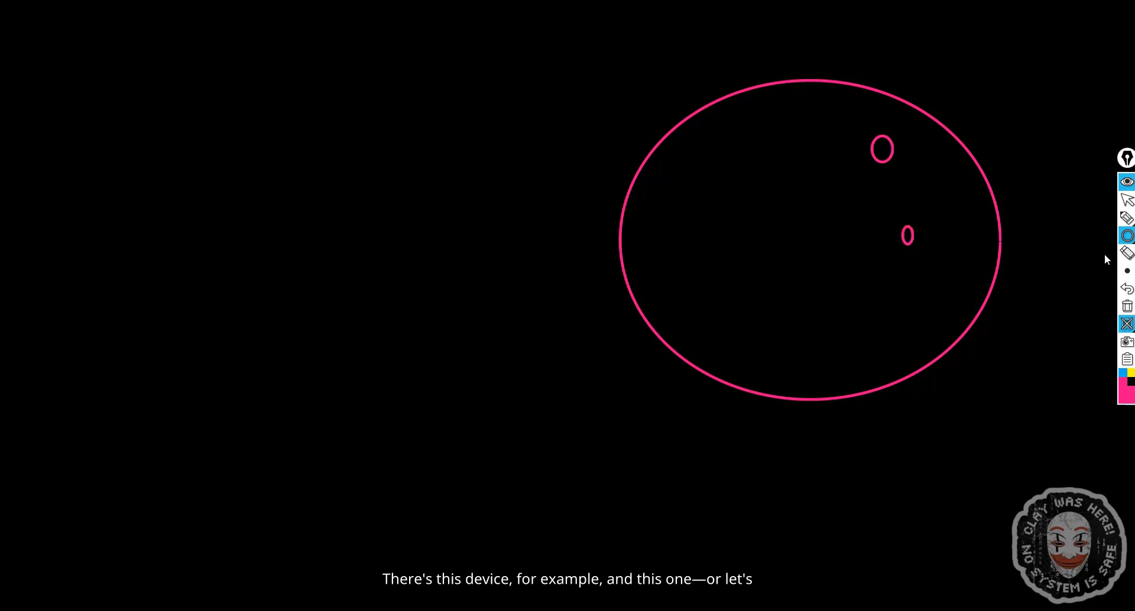
click(1127, 327)
- Draw two tall rectangles side by side, each representing a separate network
mouse_move(1126, 236)
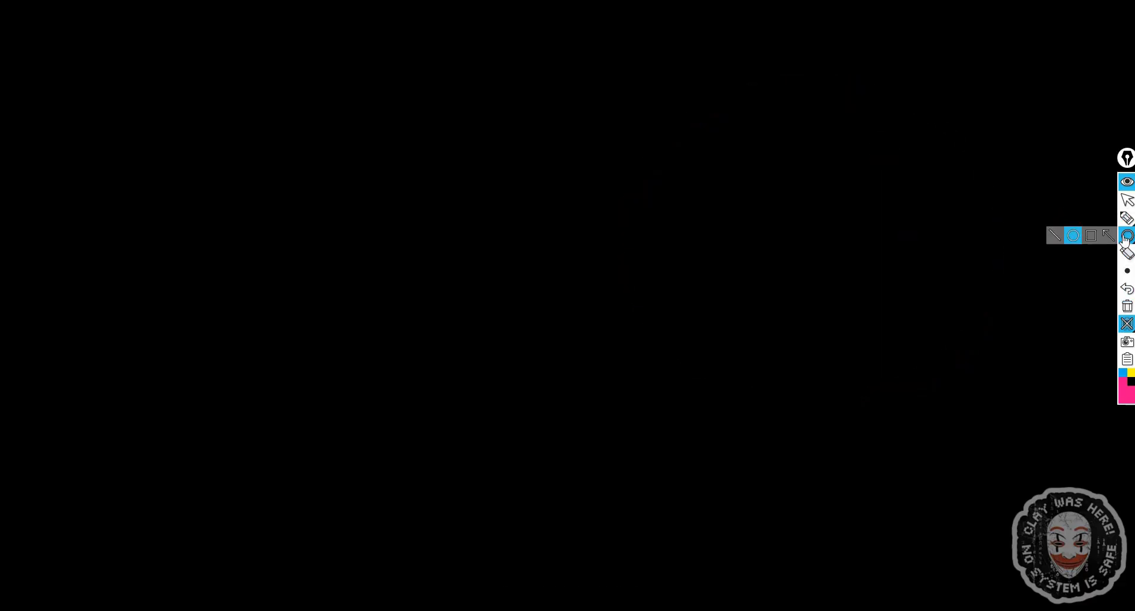
click(1091, 235)
drag(948, 49, 719, 512)
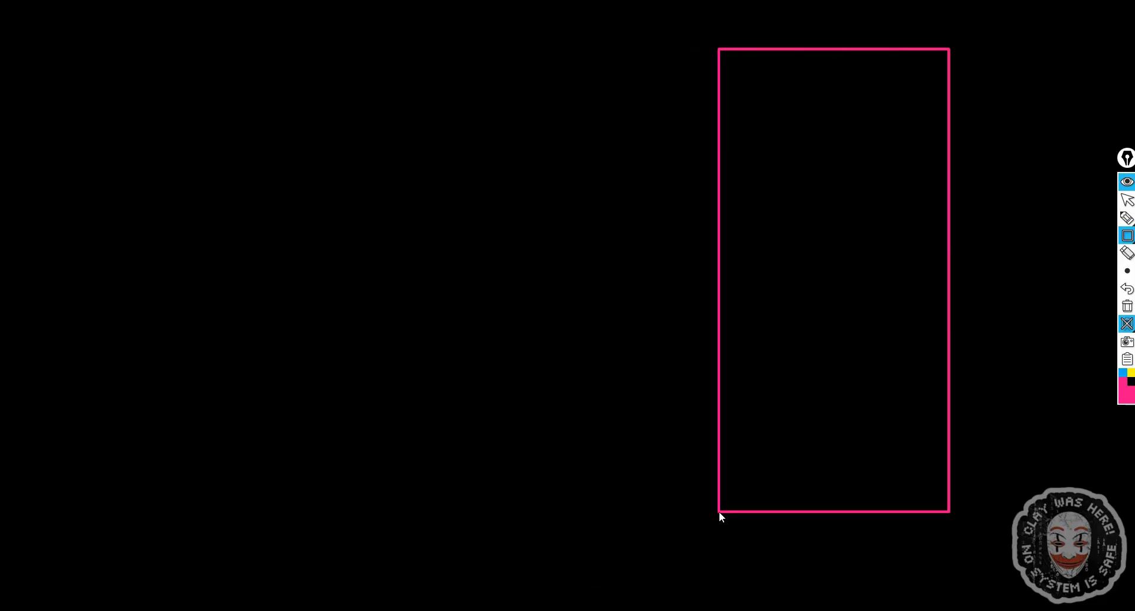
drag(367, 58, 173, 516)
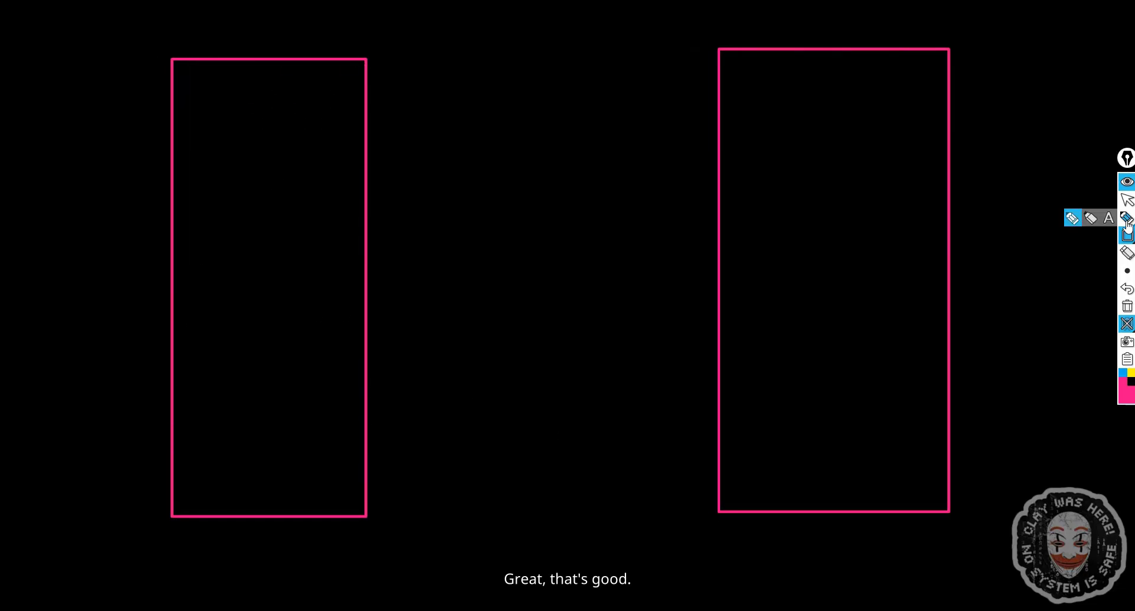
- Write the address 192.168.1.1 at the top of the right rectangle in a larger text size
click(1109, 219)
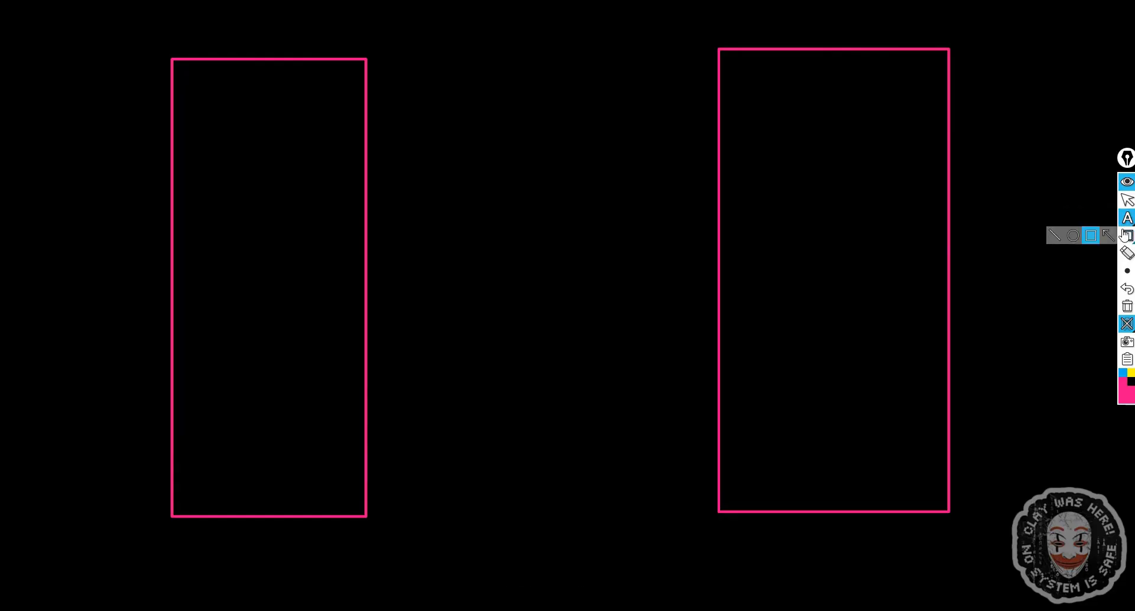
mouse_move(1126, 274)
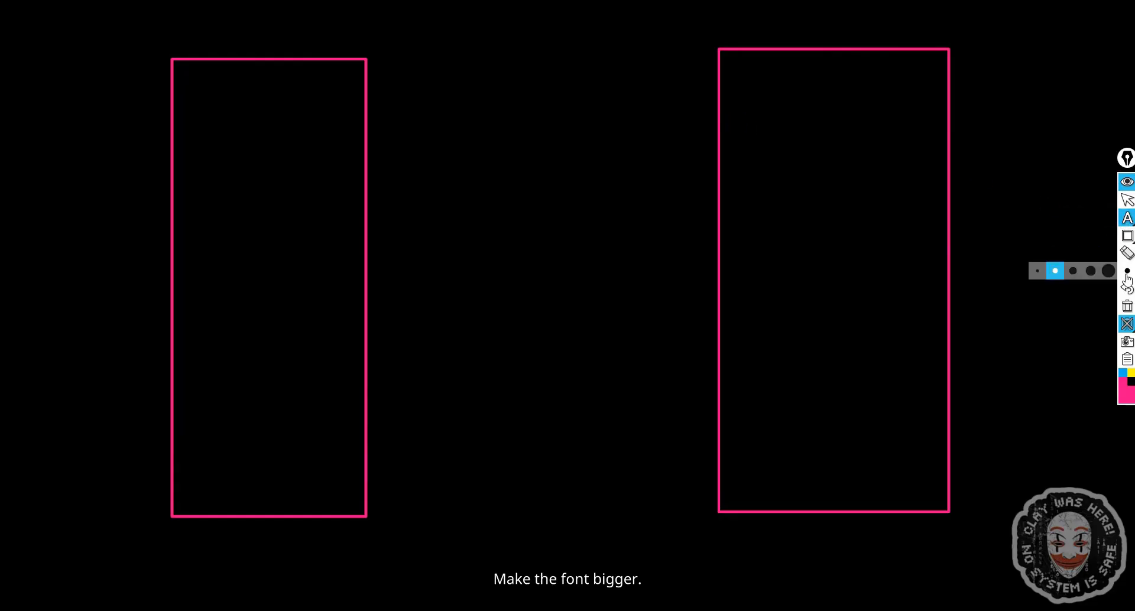
click(1088, 275)
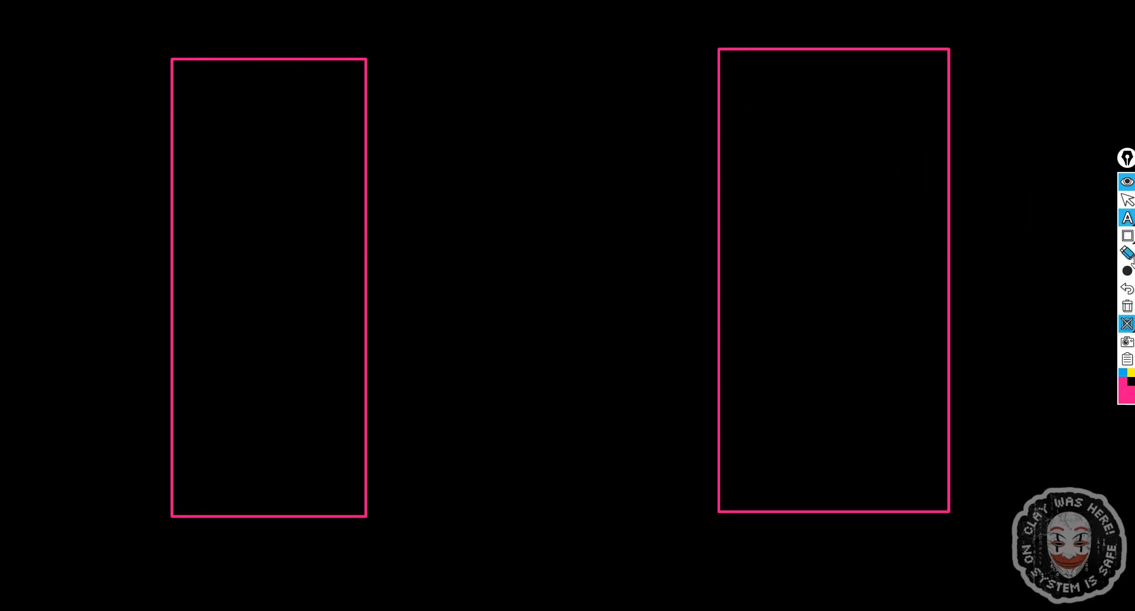
click(1055, 273)
click(738, 96)
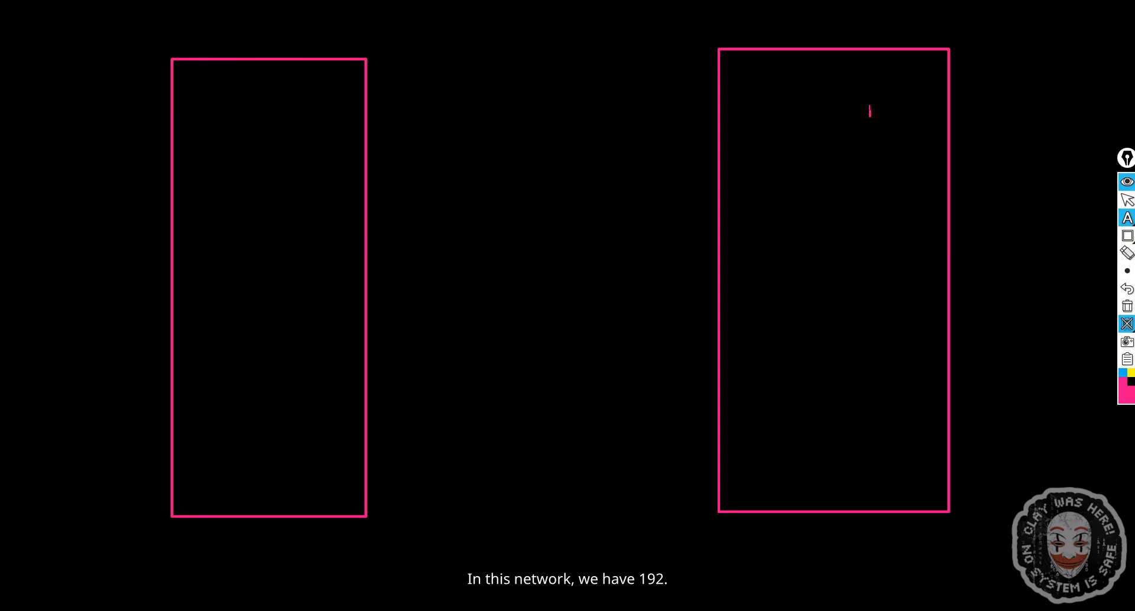
text(192)
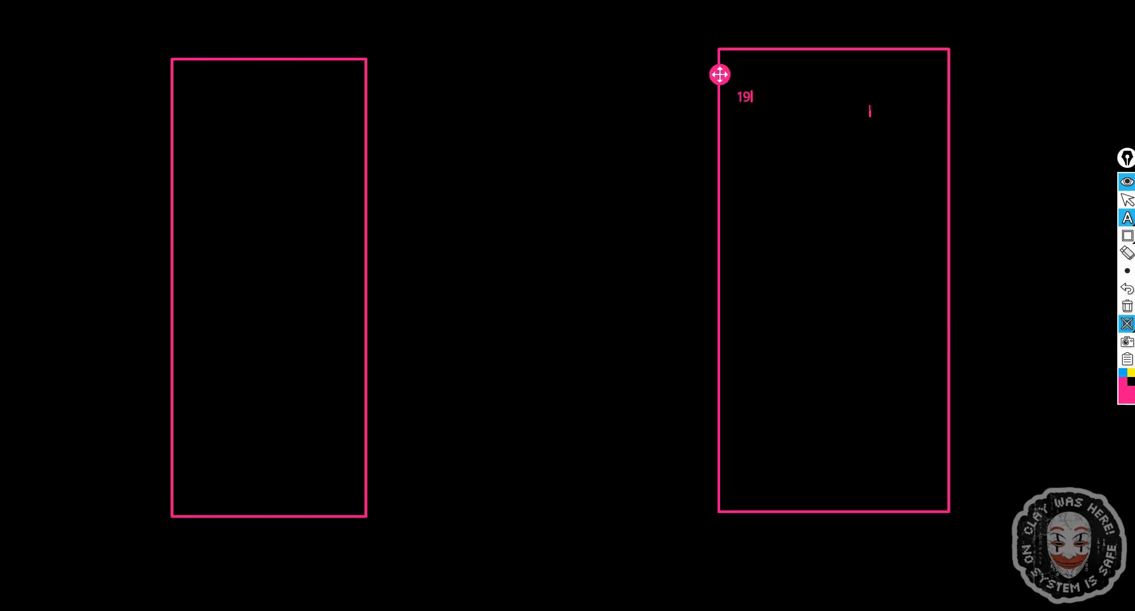
key(BackSpace)
text(.168.1.1)
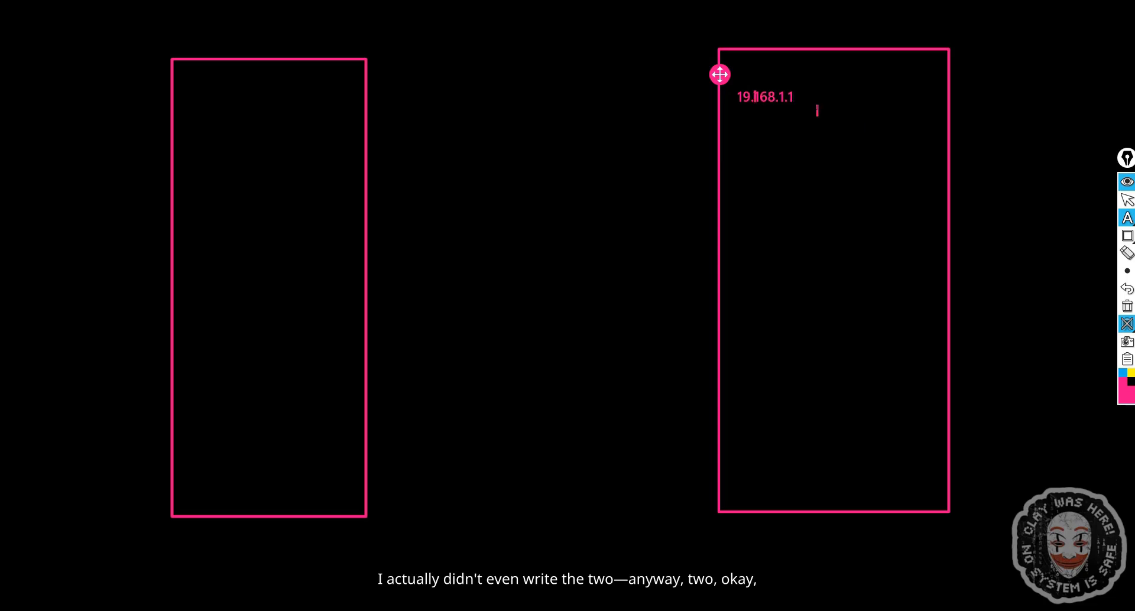
text(2)
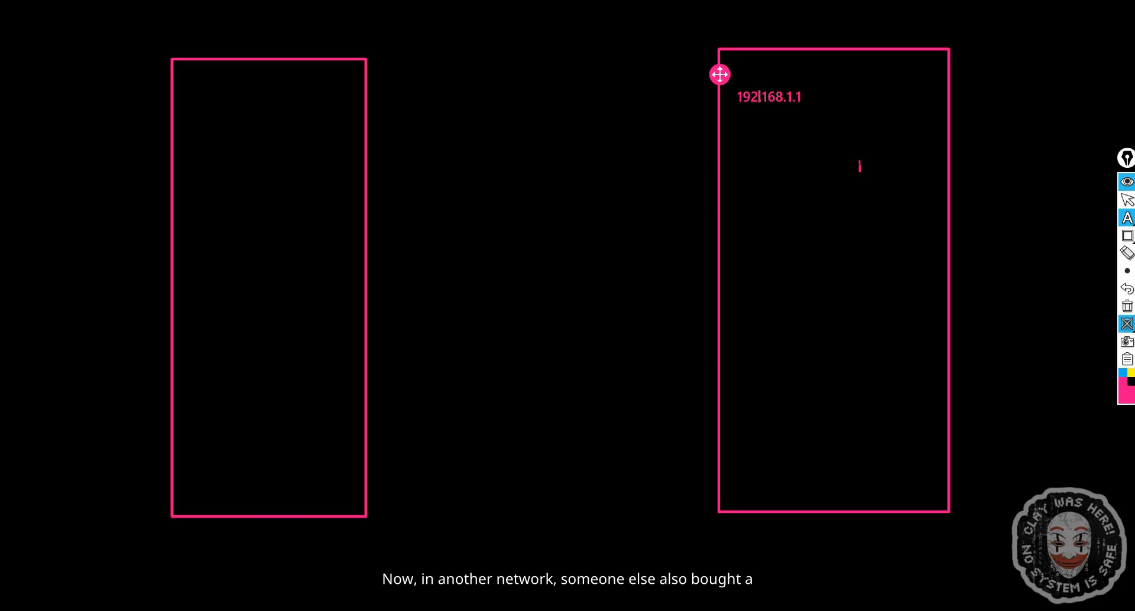
- Write the address 192.168.0.1 at the top of the left rectangle
click(201, 102)
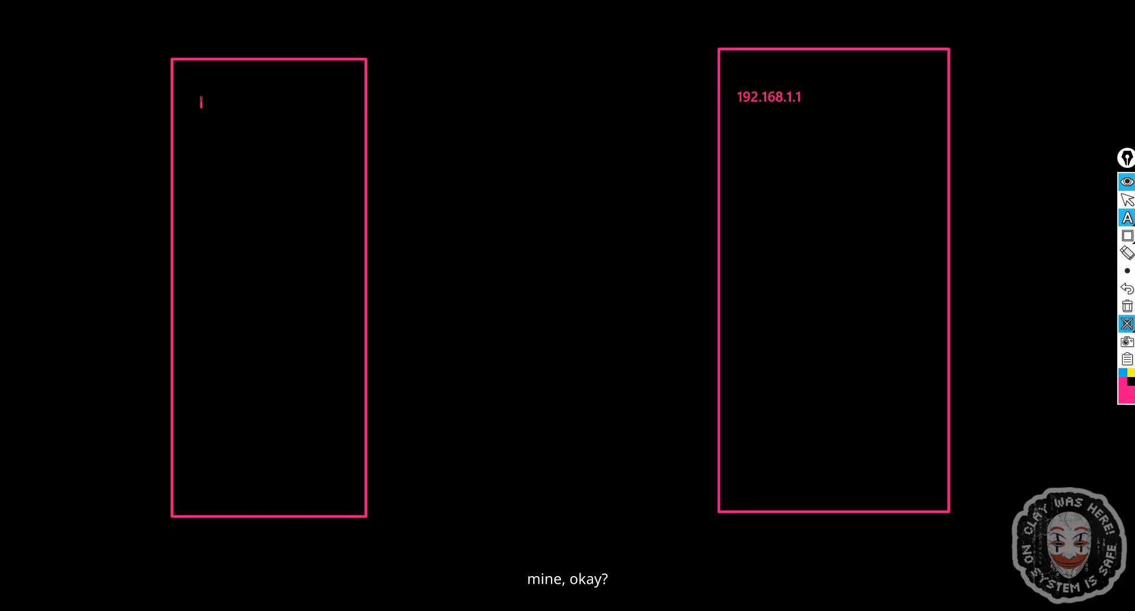
text(192.1)
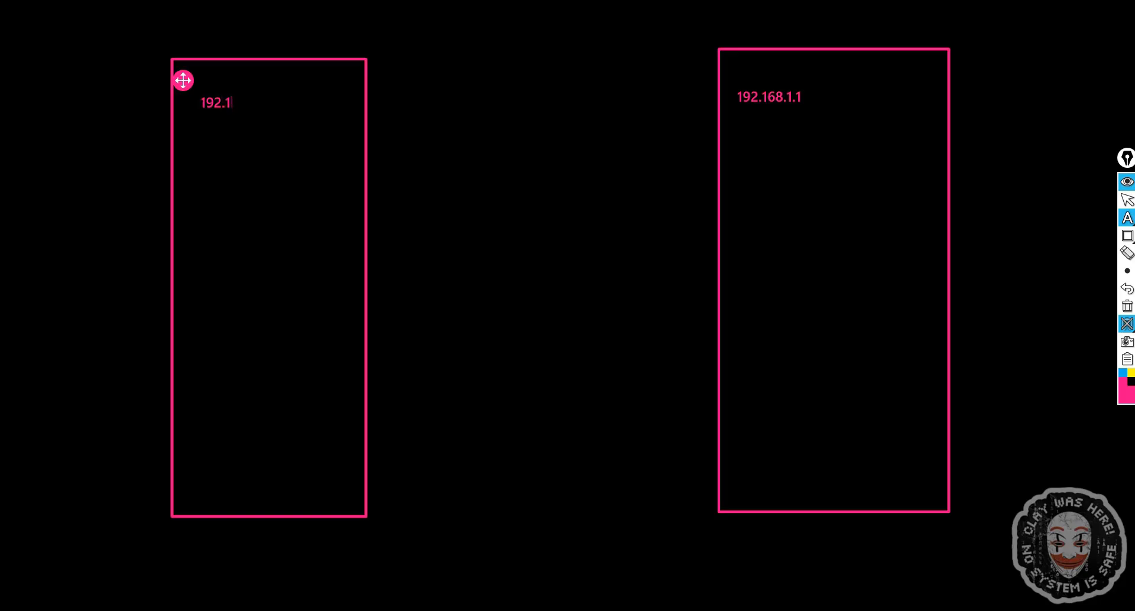
text(68)
text(.0)
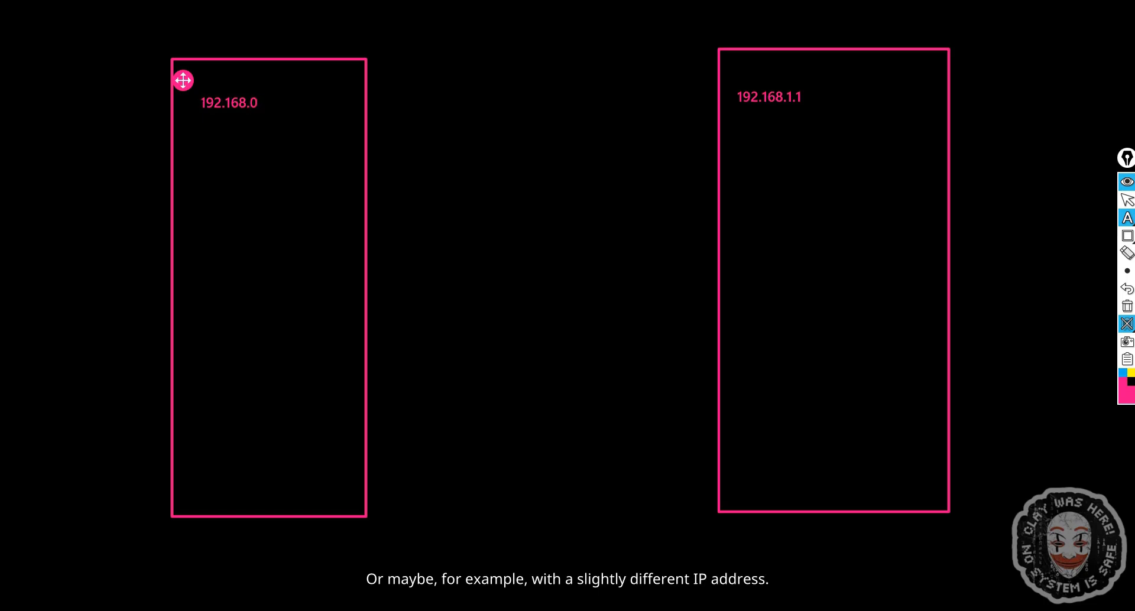
text(.1)
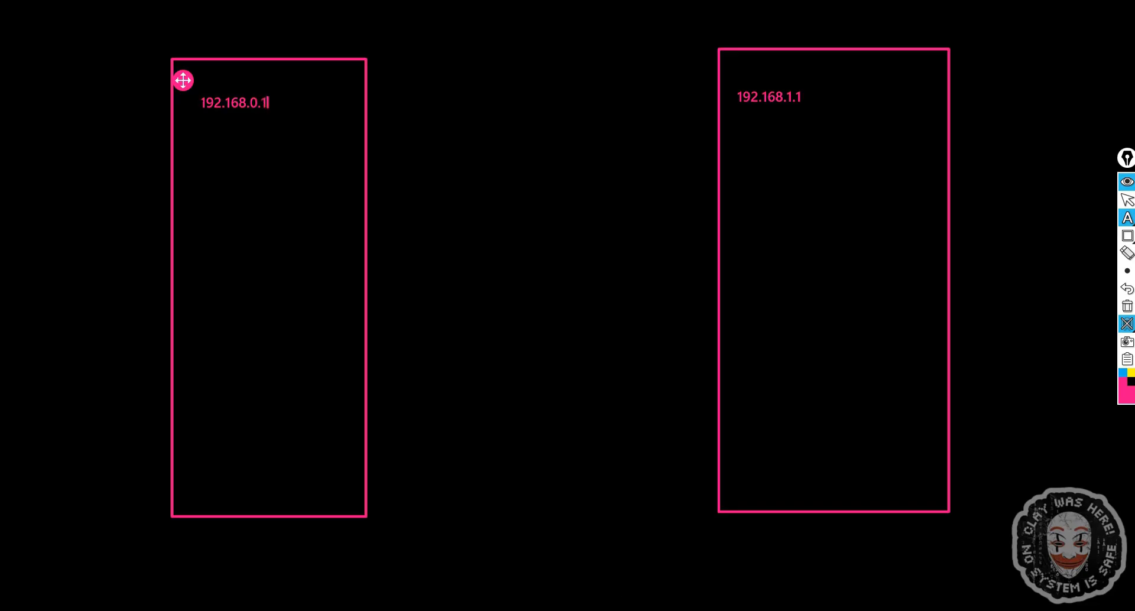
- Replace the left rectangle's address label with 10.0.0.1
key(BackSpace)
key(BackSpace)
key(BackSpace)
key(BackSpace)
key(BackSpace)
key(BackSpace)
key(BackSpace)
key(BackSpace)
key(BackSpace)
key(BackSpace)
key(BackSpace)
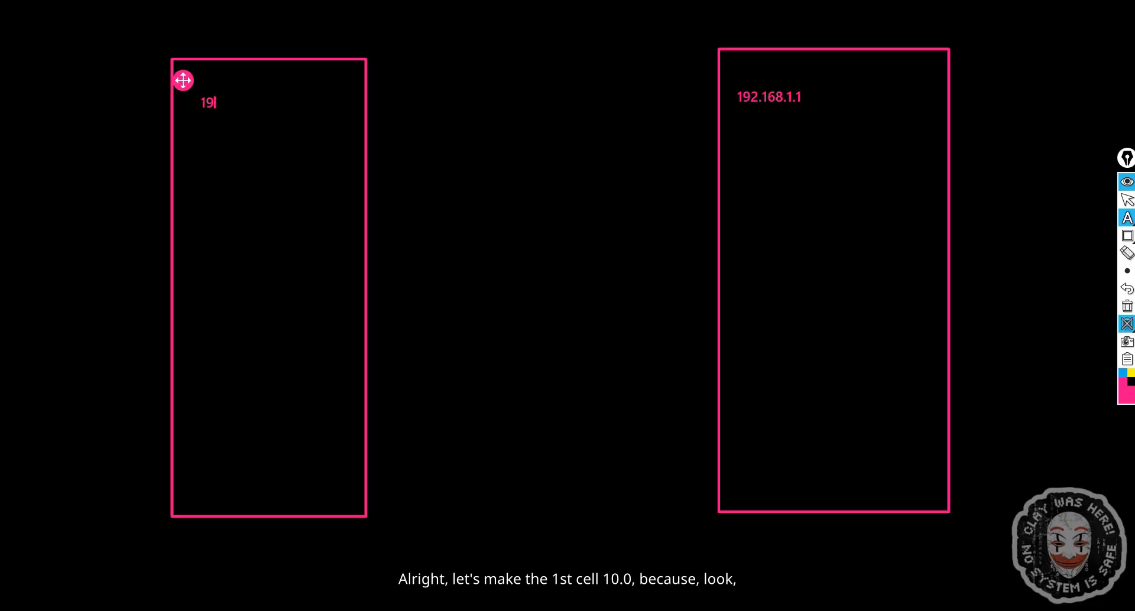
text(10.0.0.2)
key(BackSpace)
text(1)
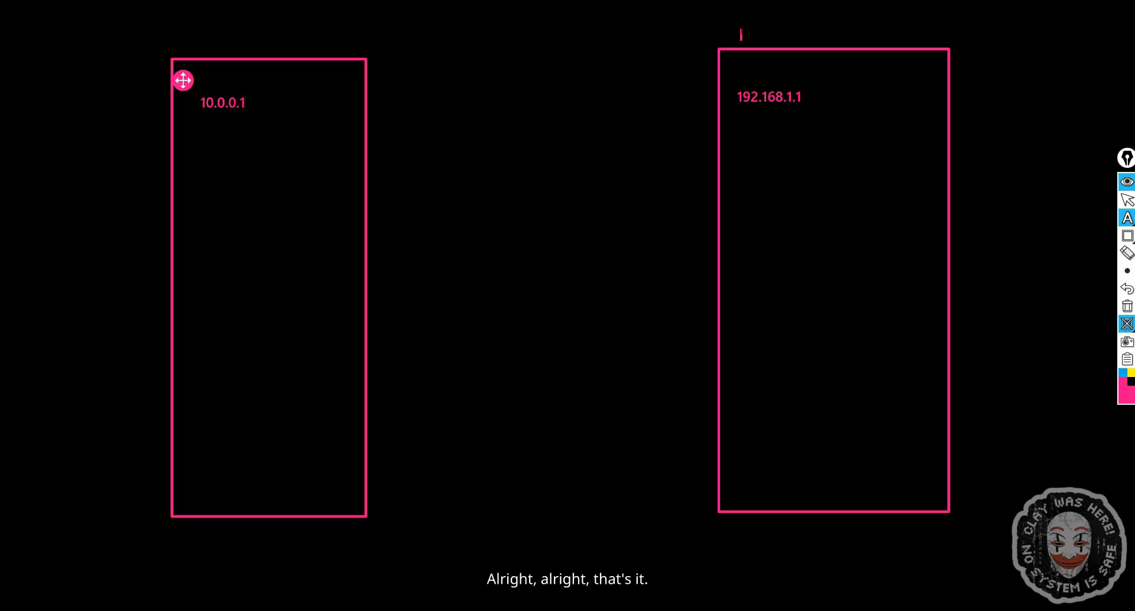
- Write the subnet mask 255.255.0.0 above the left rectangle
click(168, 34)
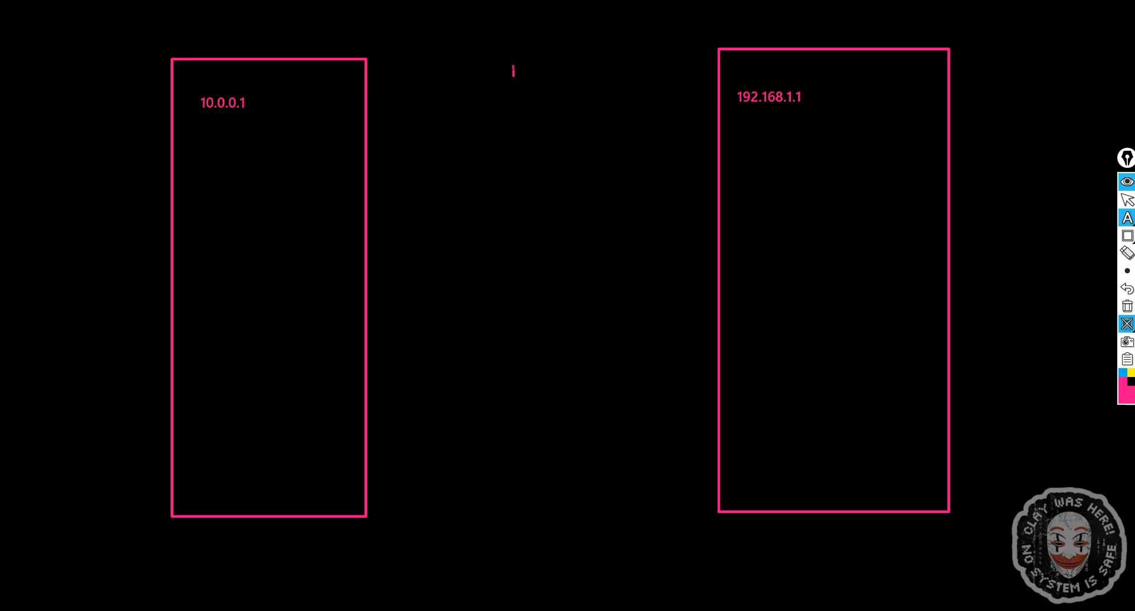
text(255.255.)
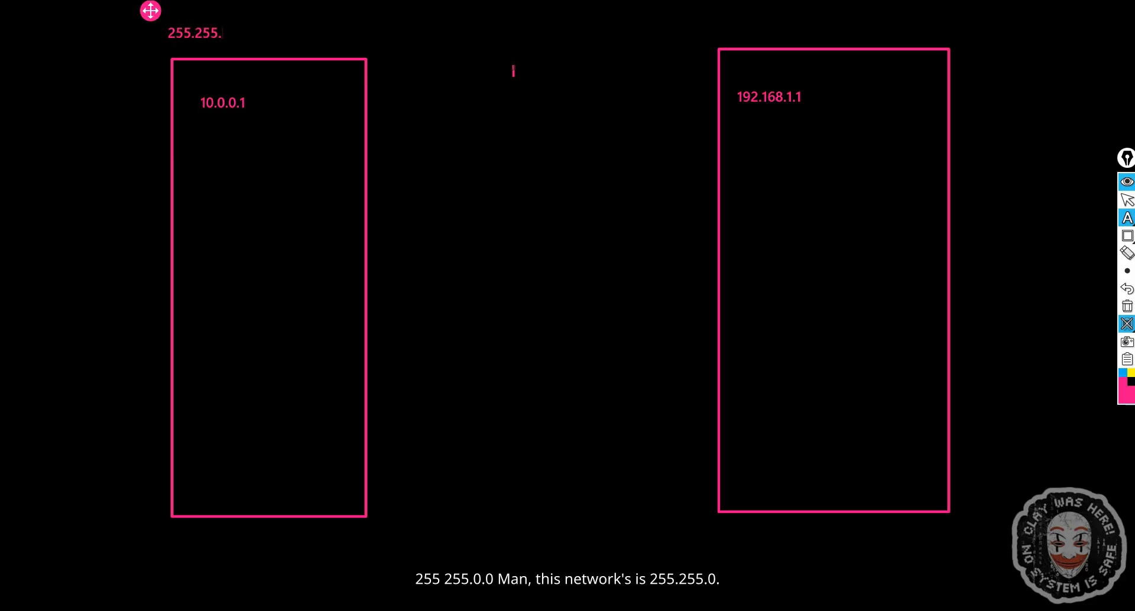
text(0.0)
- Write the subnet mask 255.255.255.0 above the right rectangle
click(767, 25)
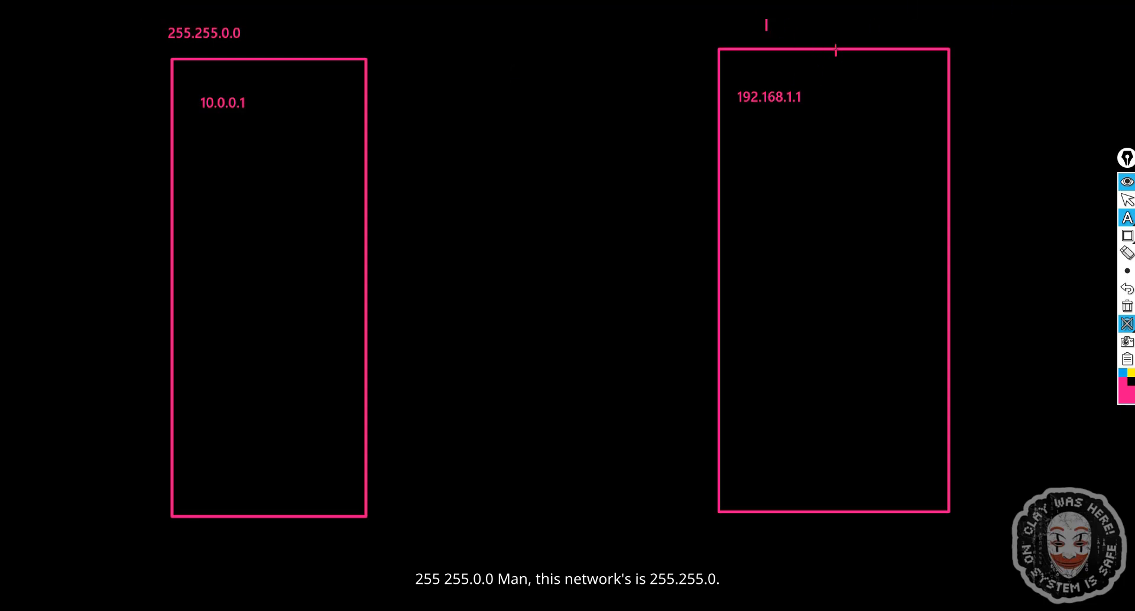
text(255.255.255.)
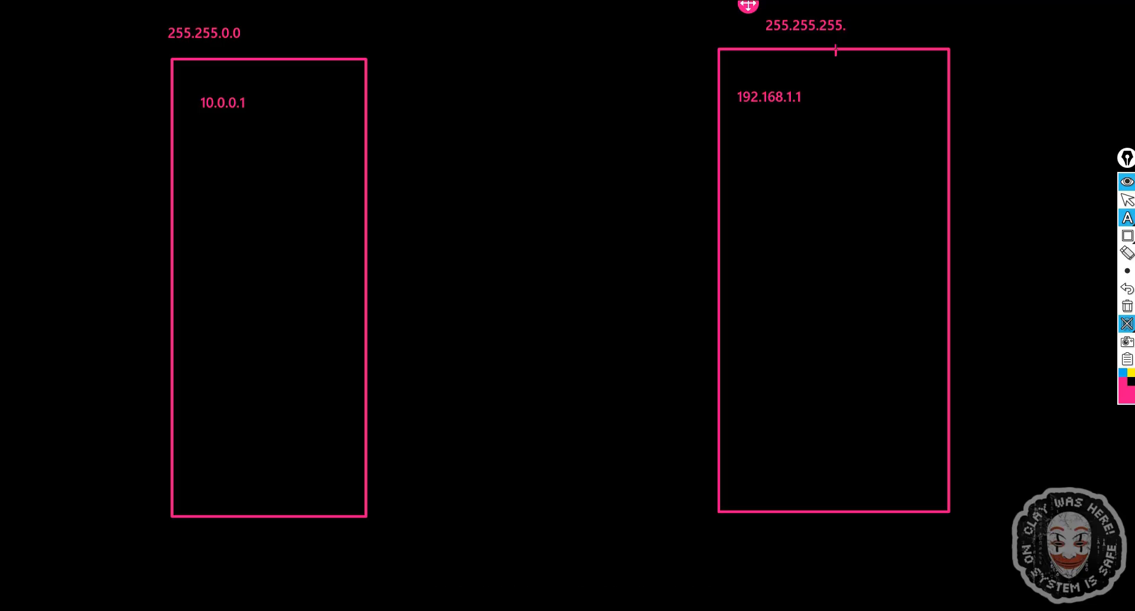
text(0)
click(745, 137)
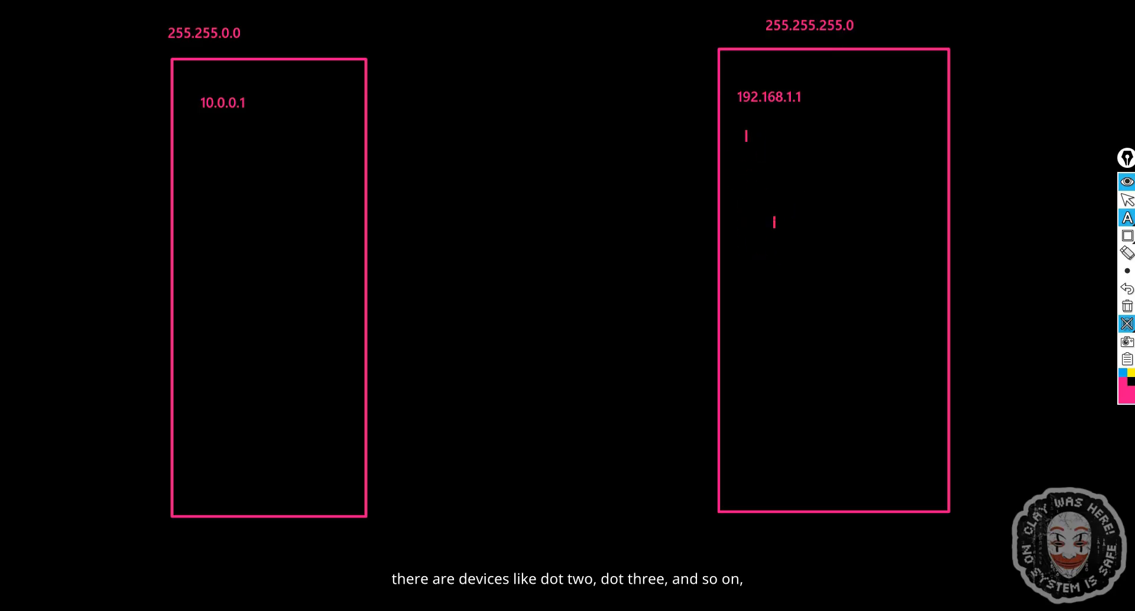
click(206, 157)
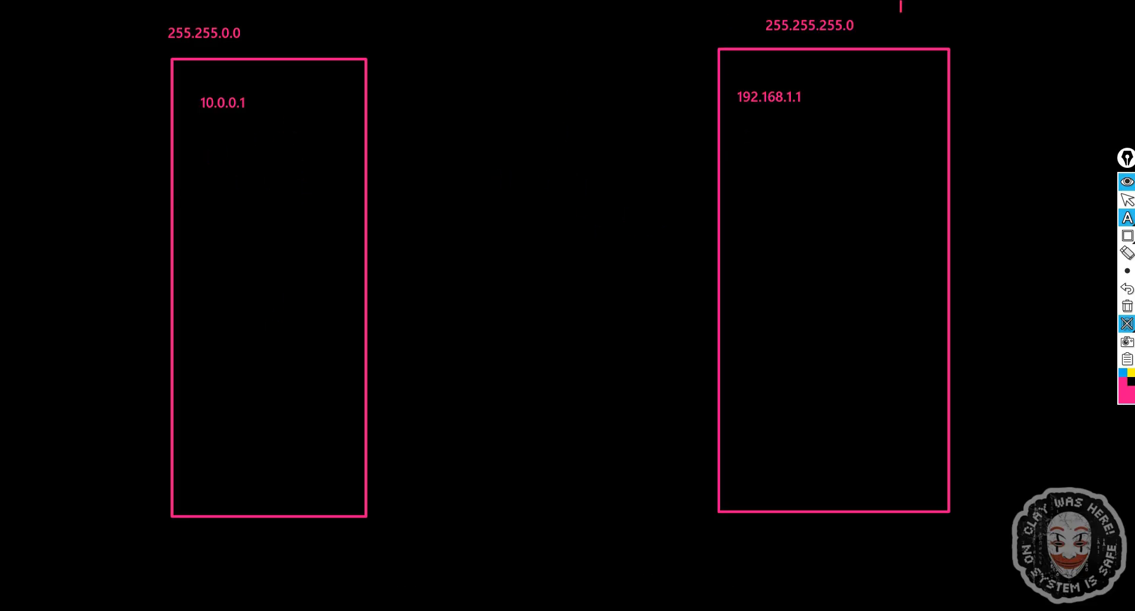
mouse_move(1128, 236)
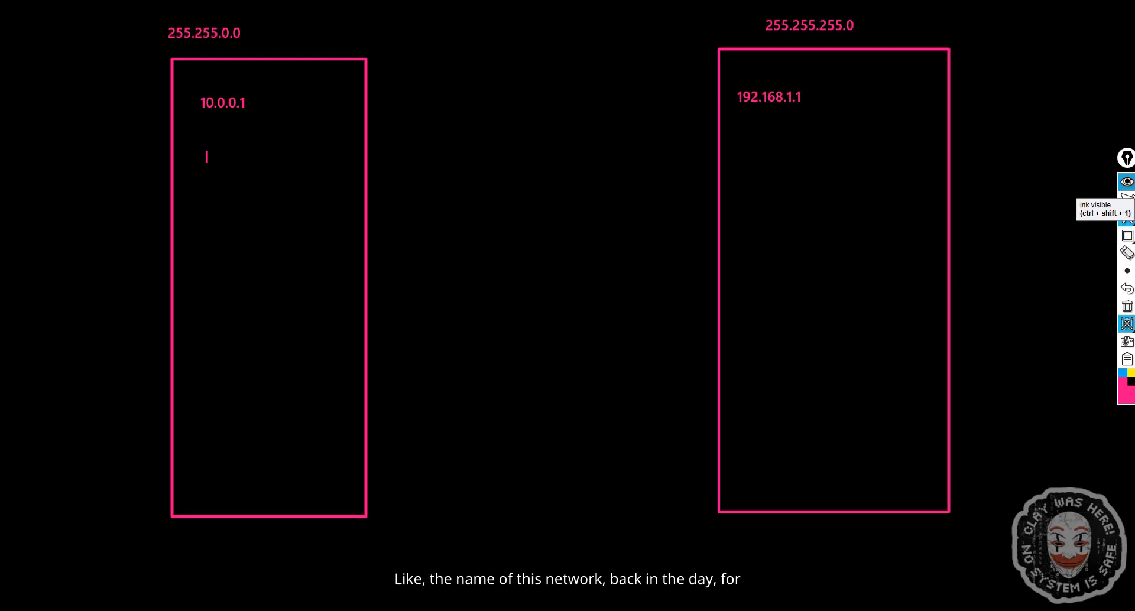
mouse_move(1128, 271)
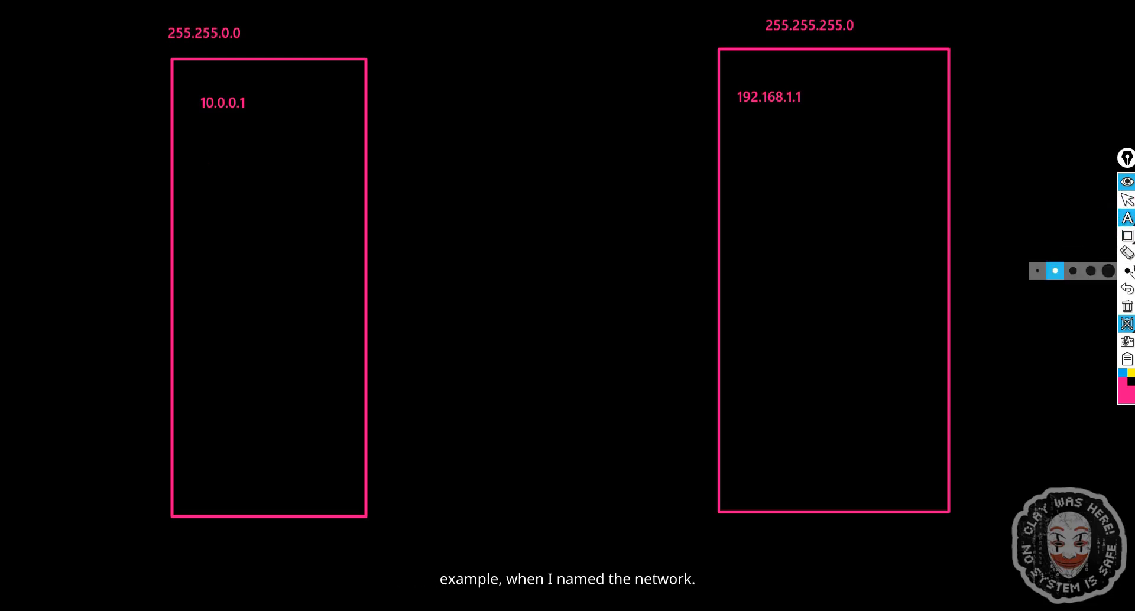
click(1074, 272)
click(754, 184)
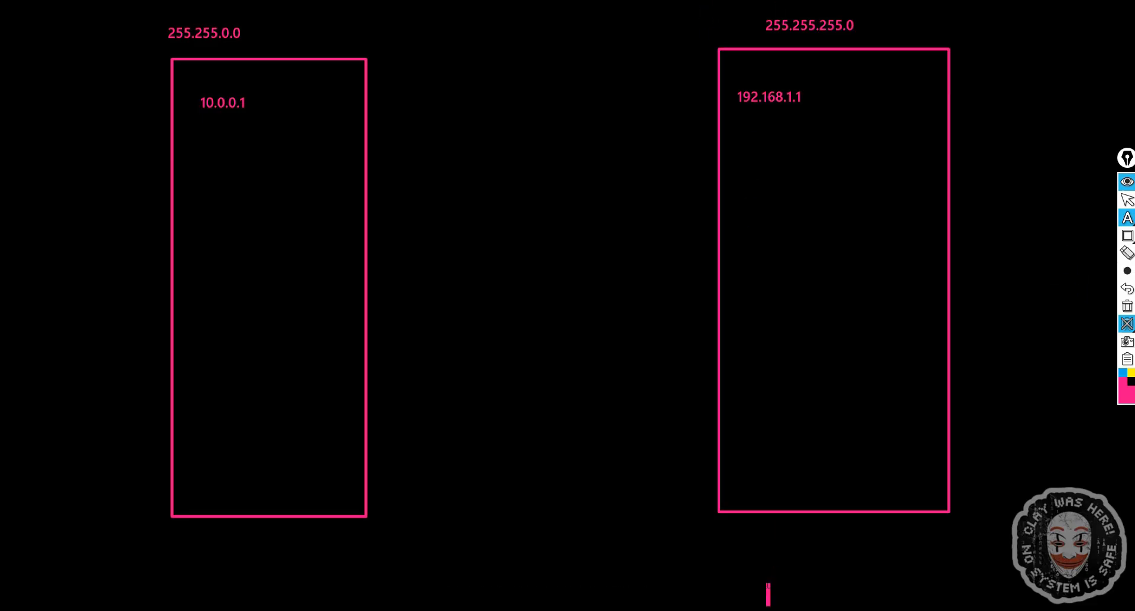
- Write a network name label beneath each rectangle, first the right one and then the left one
click(716, 520)
text(mohamed)
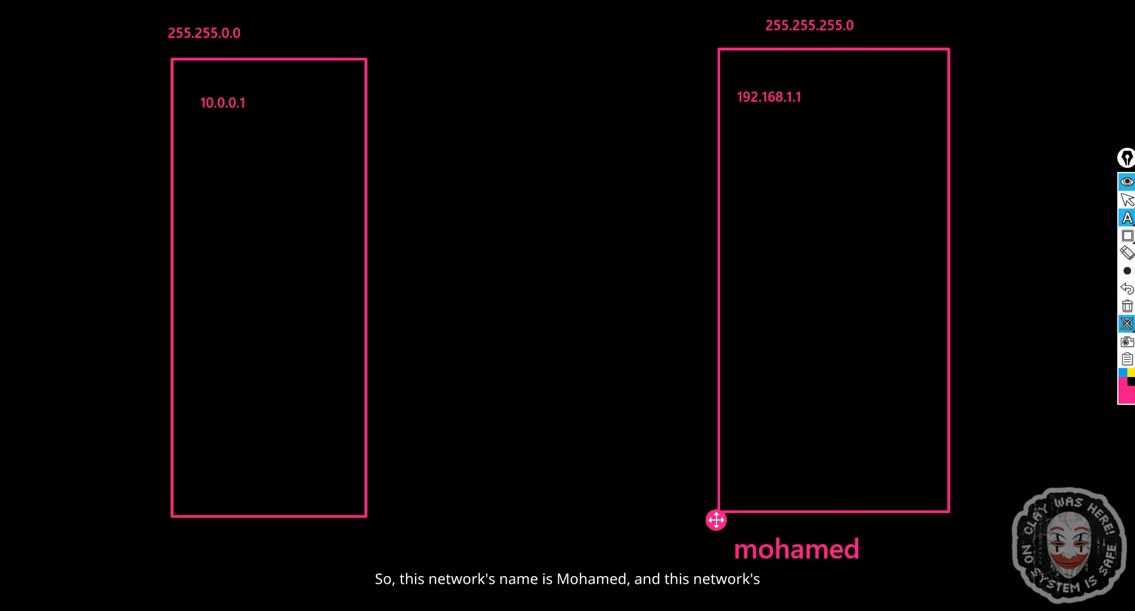
click(196, 551)
text(ahmed)
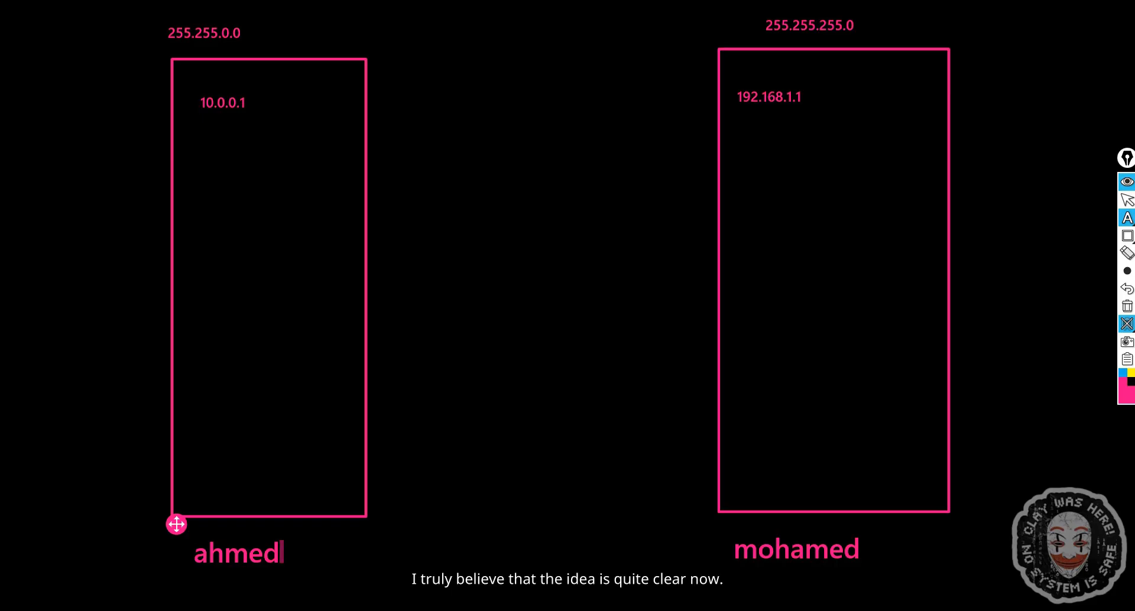
- Switch the pen overlay to selection mode, hide the whiteboard background and clear all drawings
click(1127, 200)
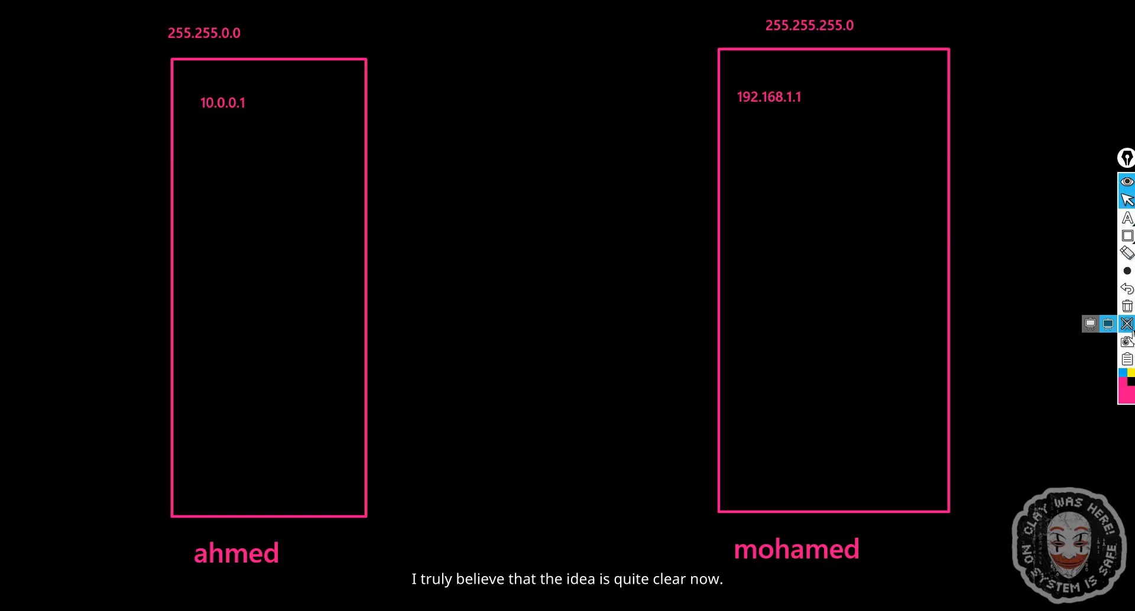
click(1127, 324)
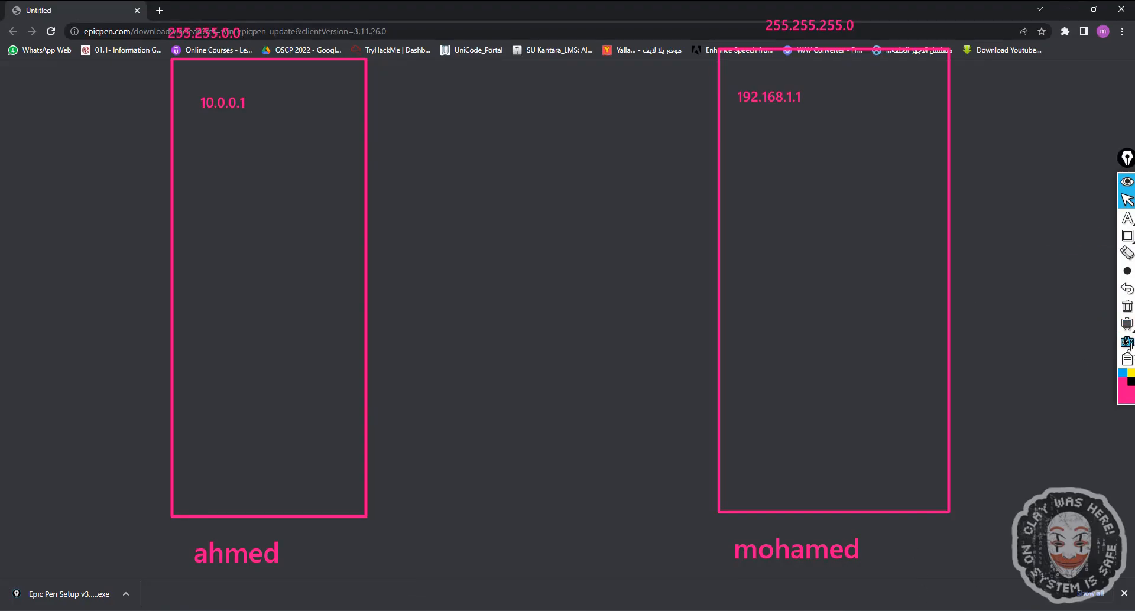
click(1127, 306)
- Restore the Command Prompt, highlight the Wi-Fi adapter's Subnet Mask line in the ipconfig output, then minimize it
click(568, 610)
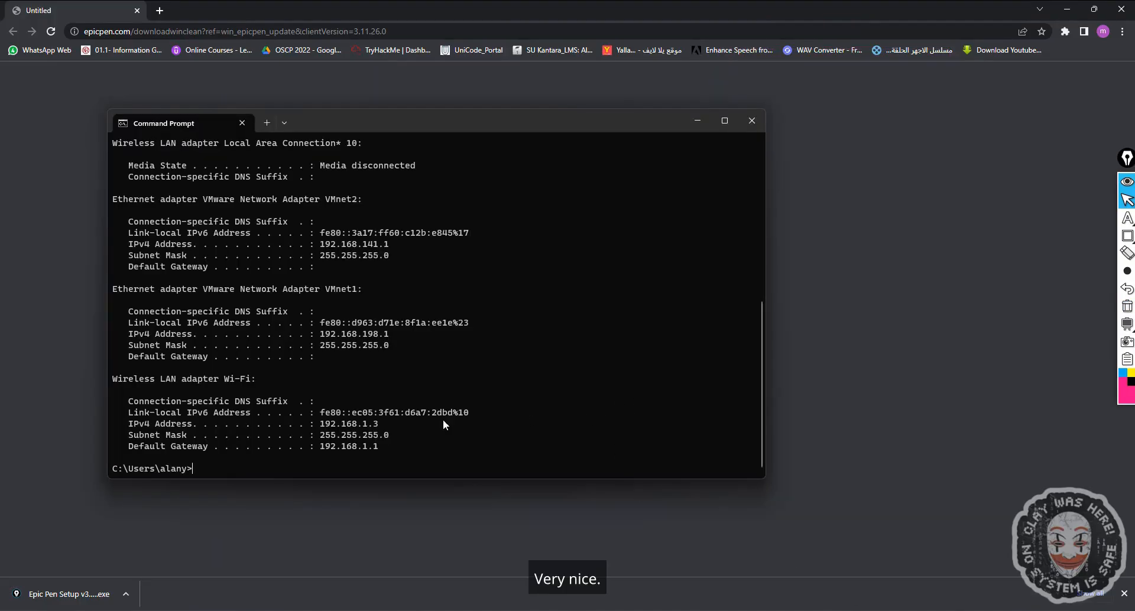
triple_click(133, 431)
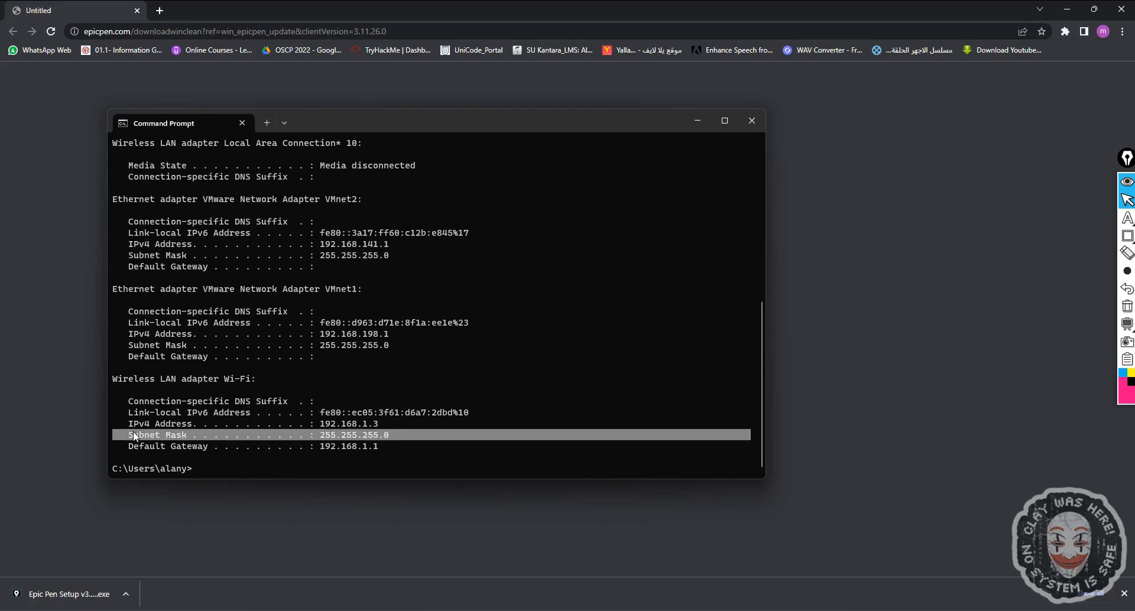
click(306, 436)
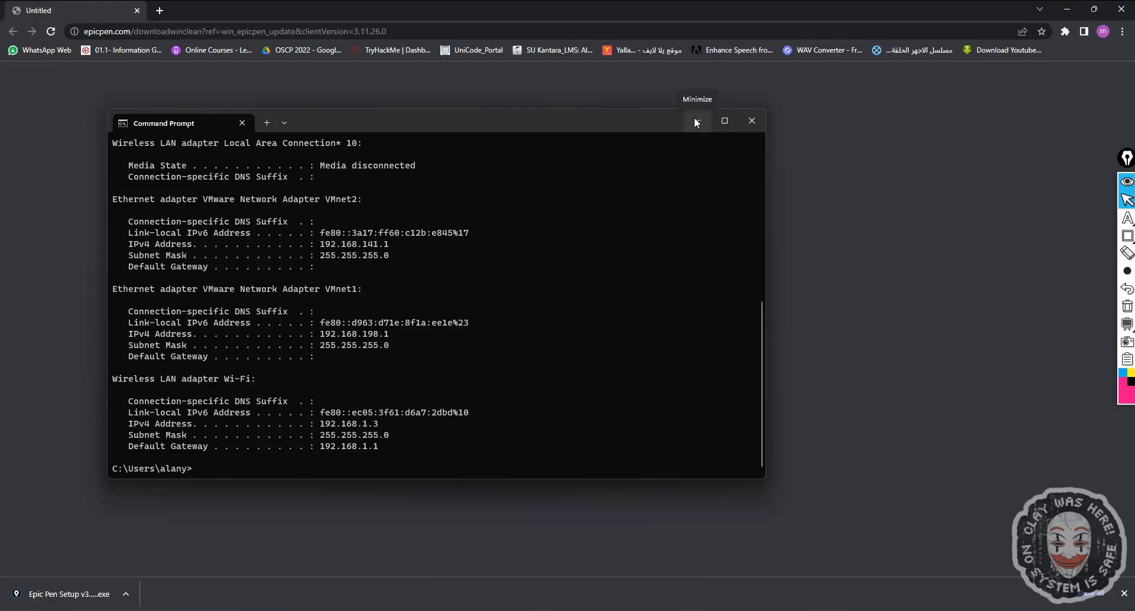
click(1123, 5)
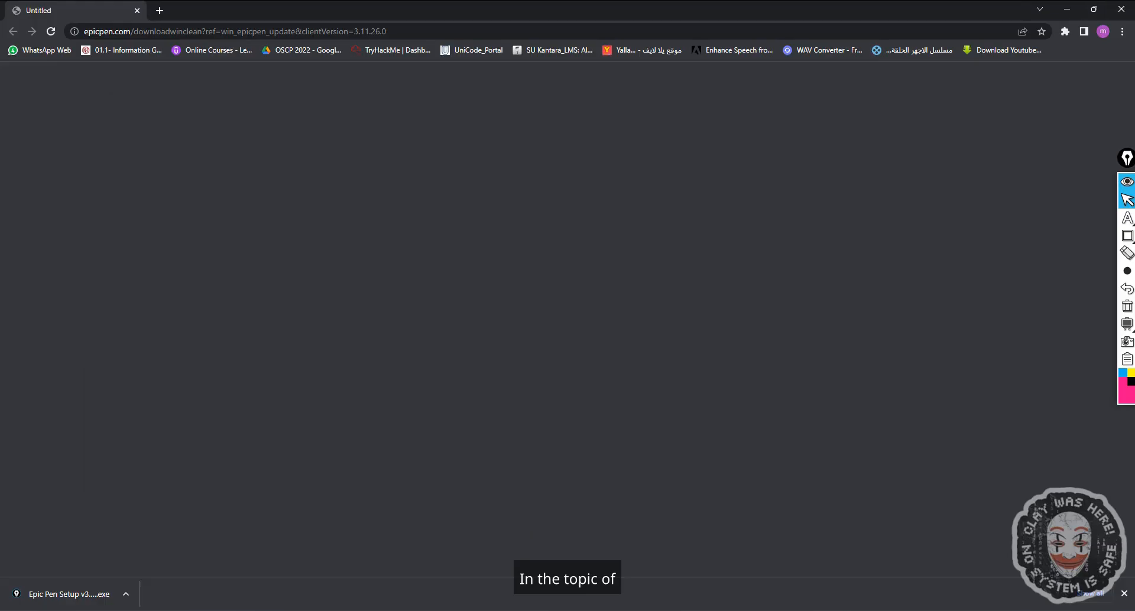